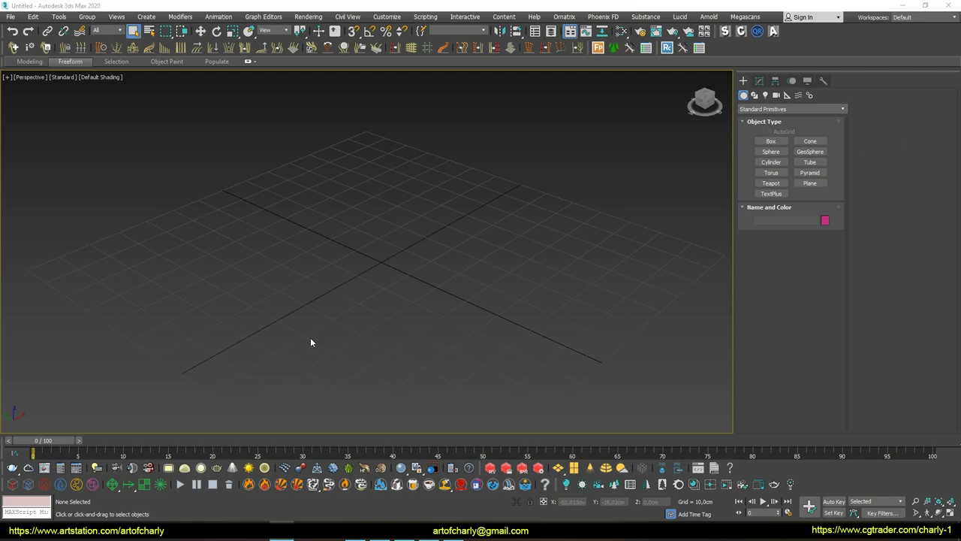
Create a ground plane sized 1000 cm by 1000 cm
left_click(804, 184)
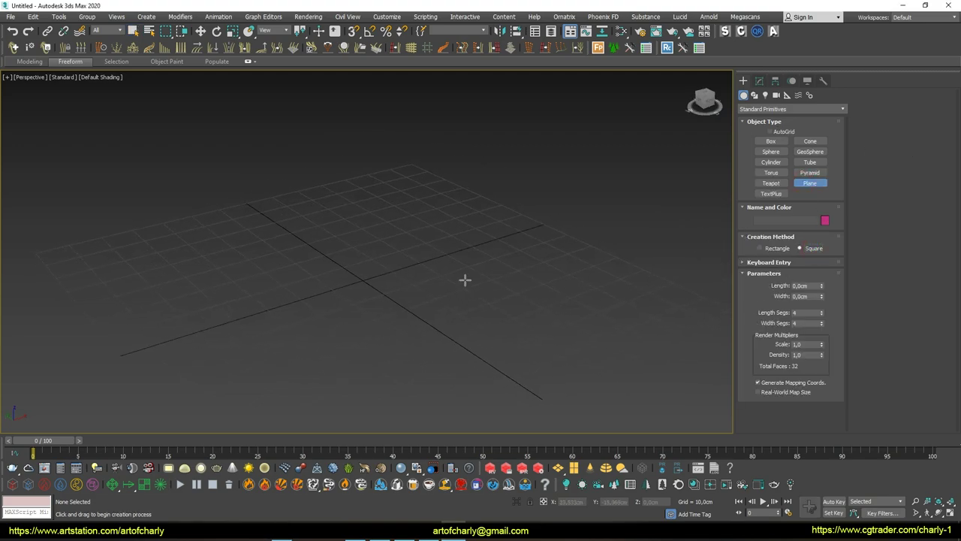
left_click_drag(356, 280, 491, 337)
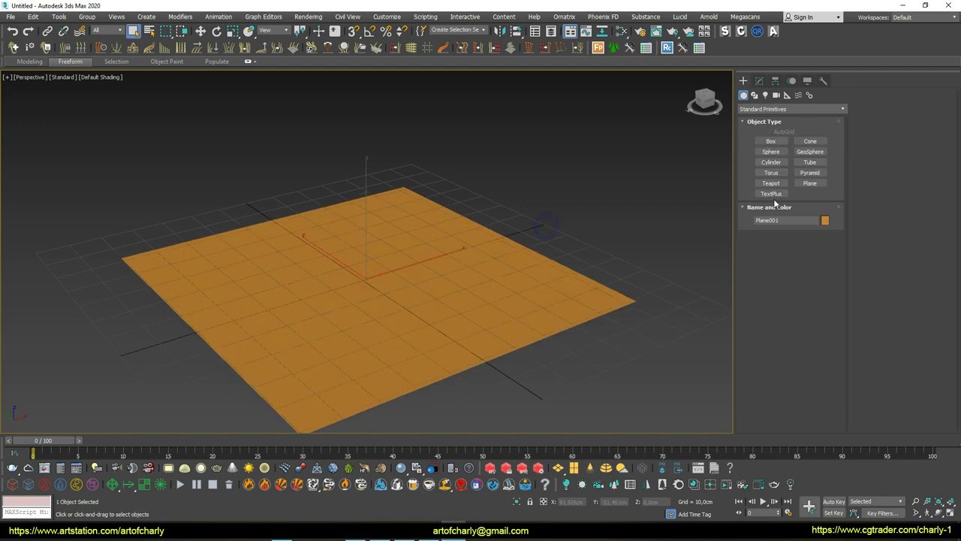
left_click(759, 80)
type("10m")
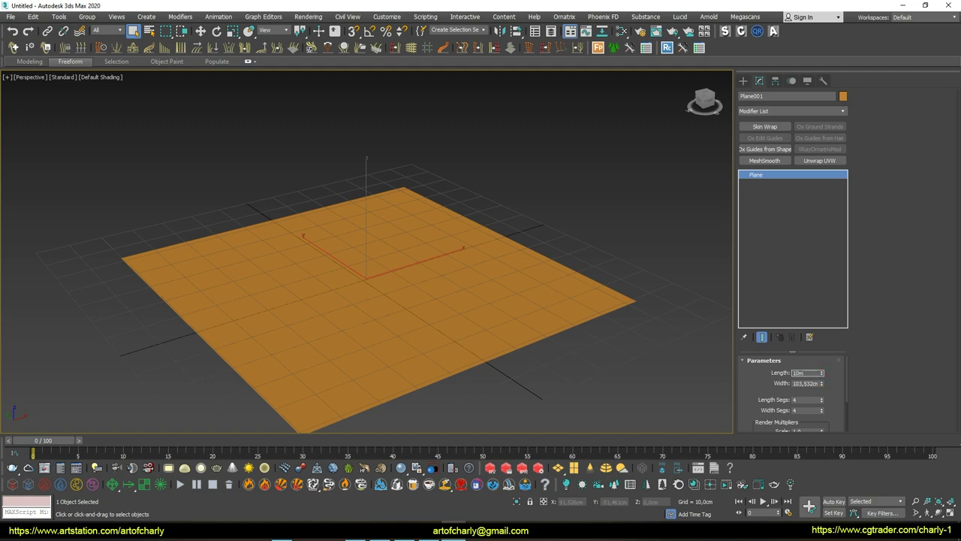
key("Return")
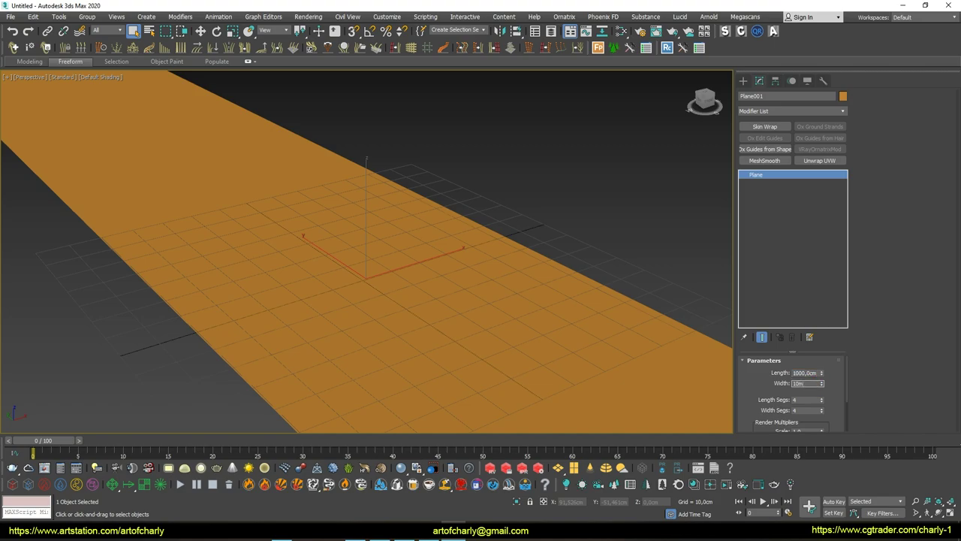
key("Return")
Switch to Move mode and start a Box primitive
scroll(405, 225, "down", 3)
scroll(401, 253, "down", 2)
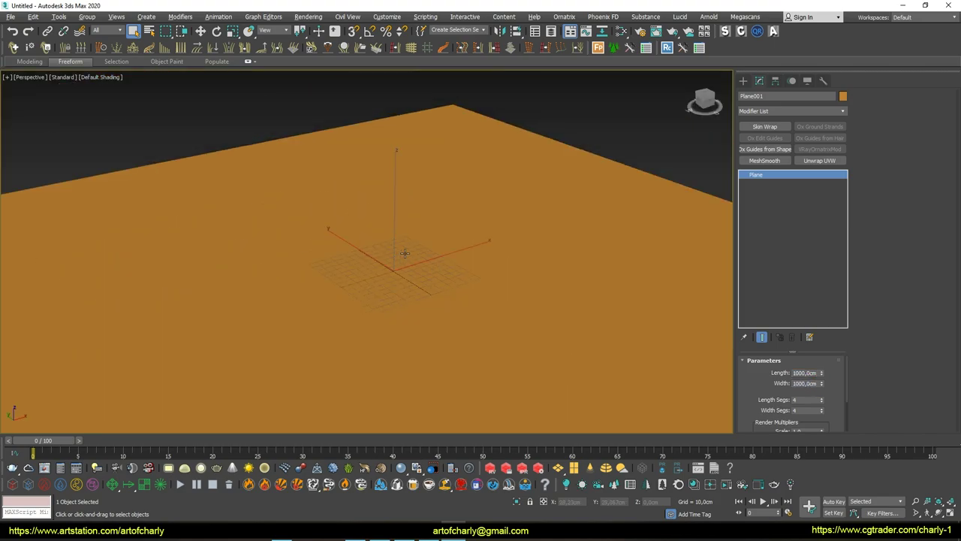
scroll(420, 247, "down", 3)
key("w")
scroll(402, 282, "up", 3)
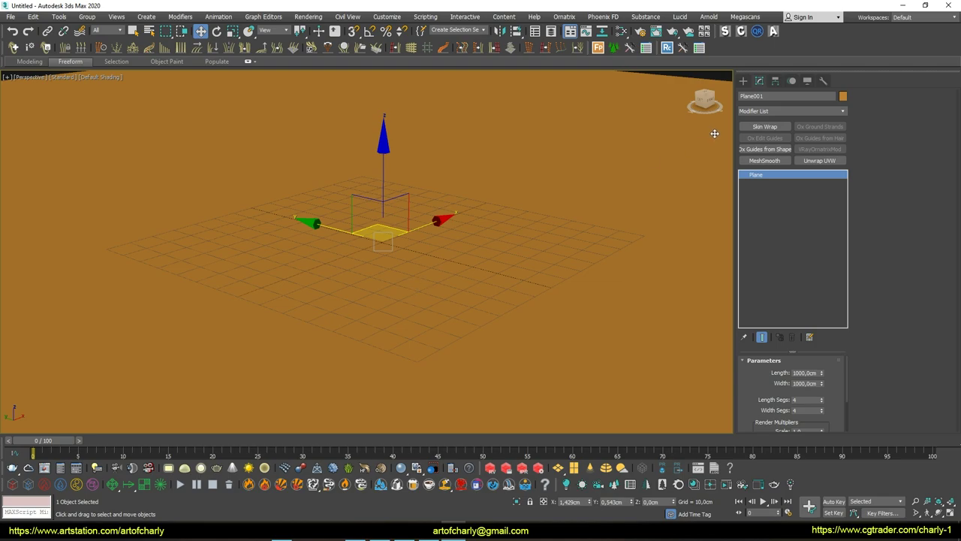
left_click(742, 80)
Add an AutoGrid box on the plane, 175 cm tall
left_click(771, 141)
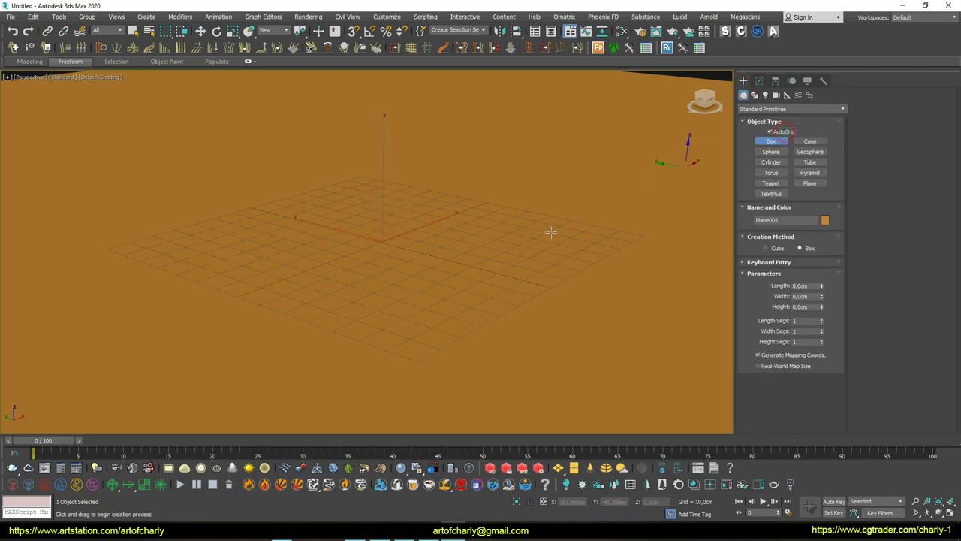
left_click_drag(411, 279, 435, 294)
left_click(436, 278)
key("w")
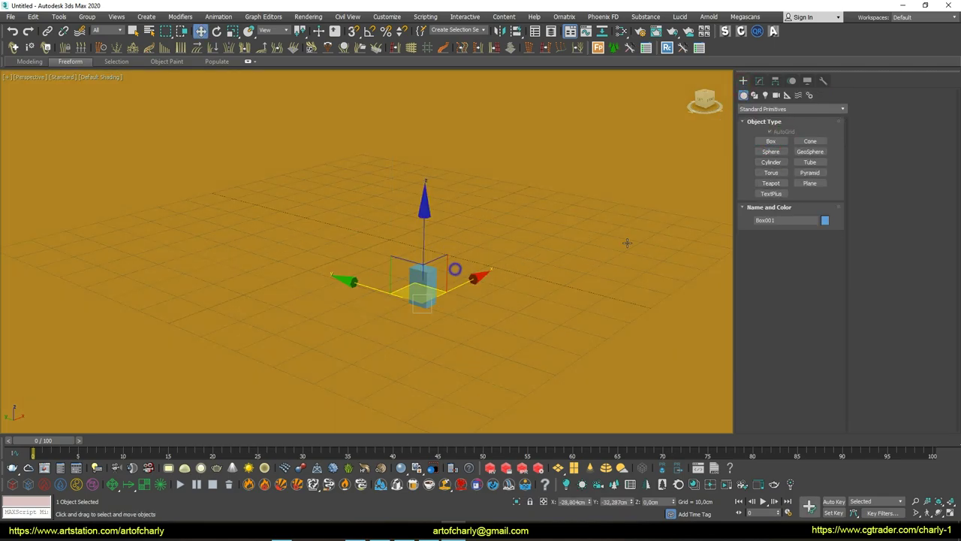
left_click(759, 80)
type("1m75cm")
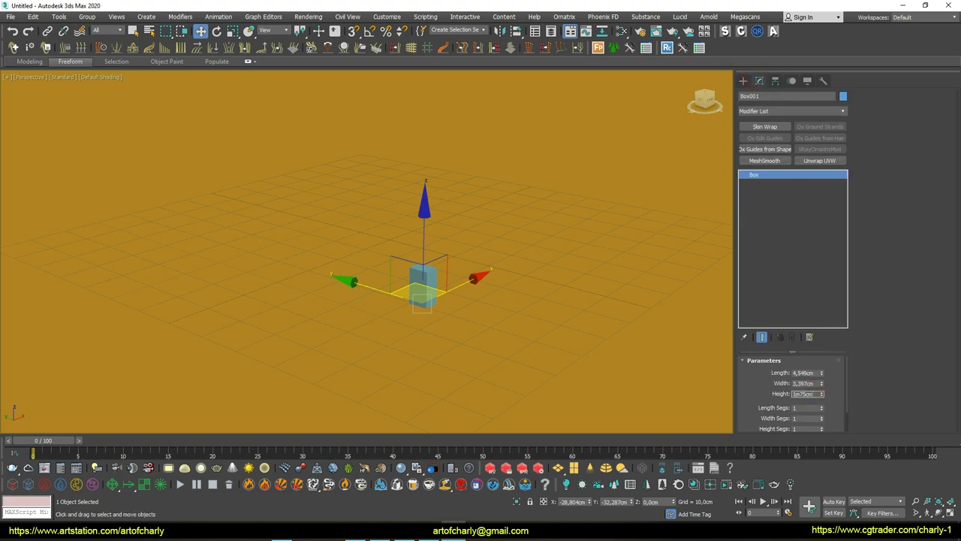
key("Return")
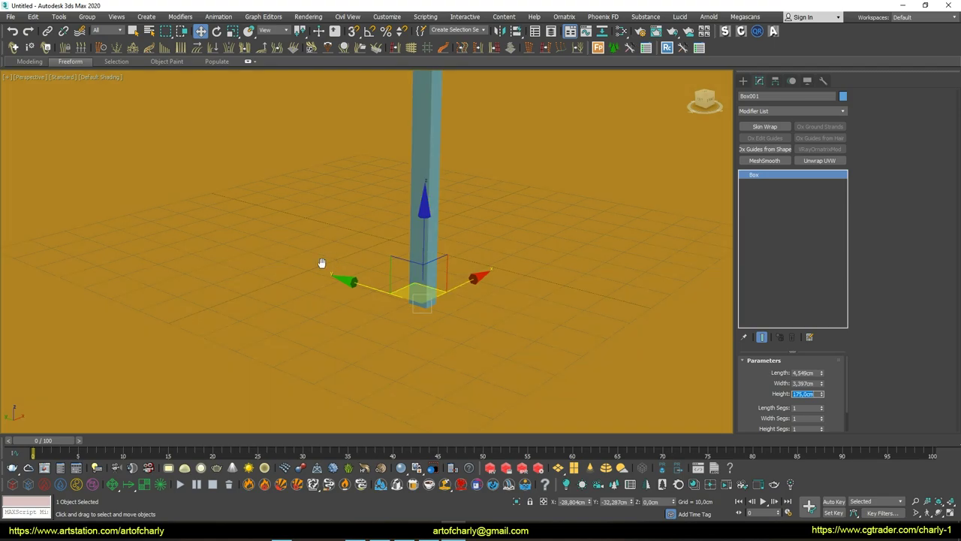
scroll(322, 264, "down", 5)
Enlarge Plane001 to 10000 cm square and bring up Render Setup's renderer list
mouse_move(322, 263)
middle_mouse_down("alt")
mouse_move(253, 285)
mouse_move(331, 294)
mouse_move(337, 333)
mouse_move(366, 308)
middle_mouse_up("alt")
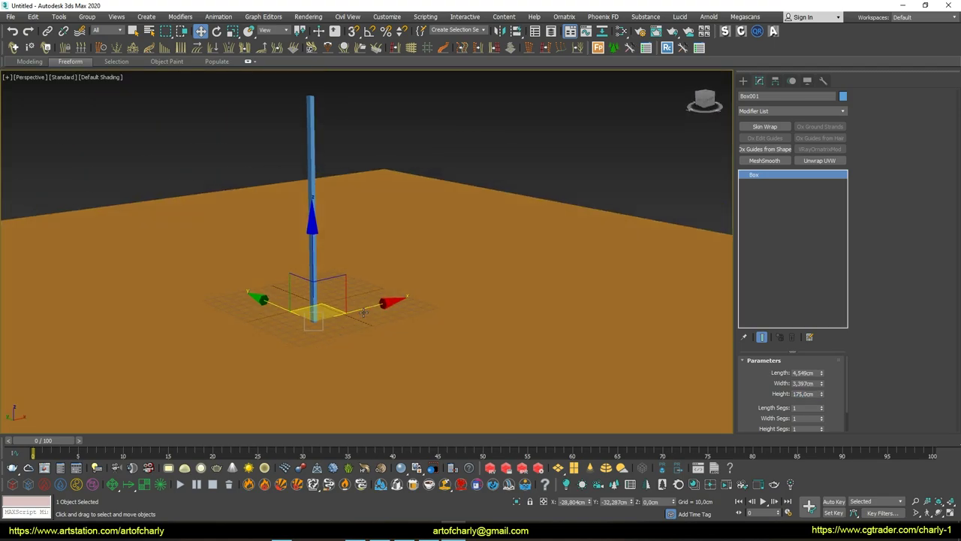
left_click(367, 308)
type("z")
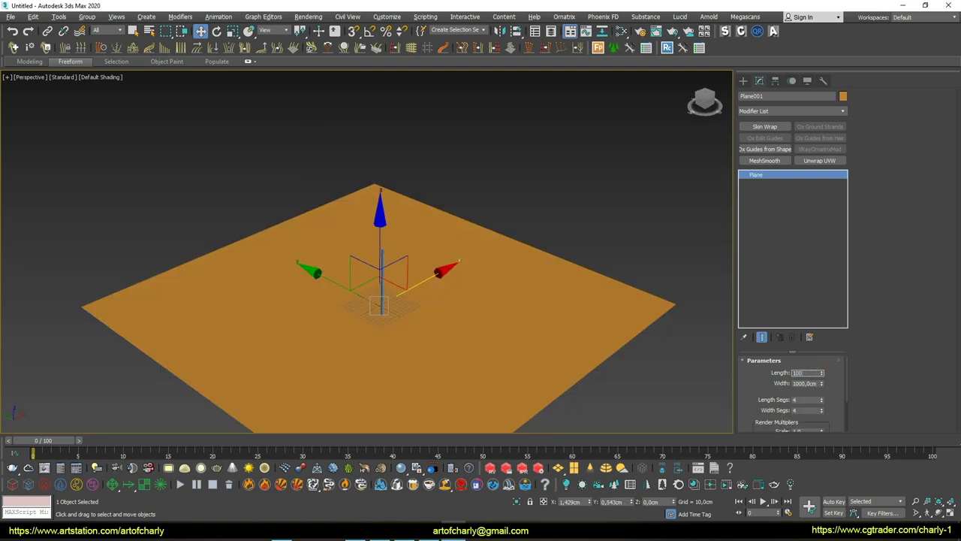
type("00")
key("Return")
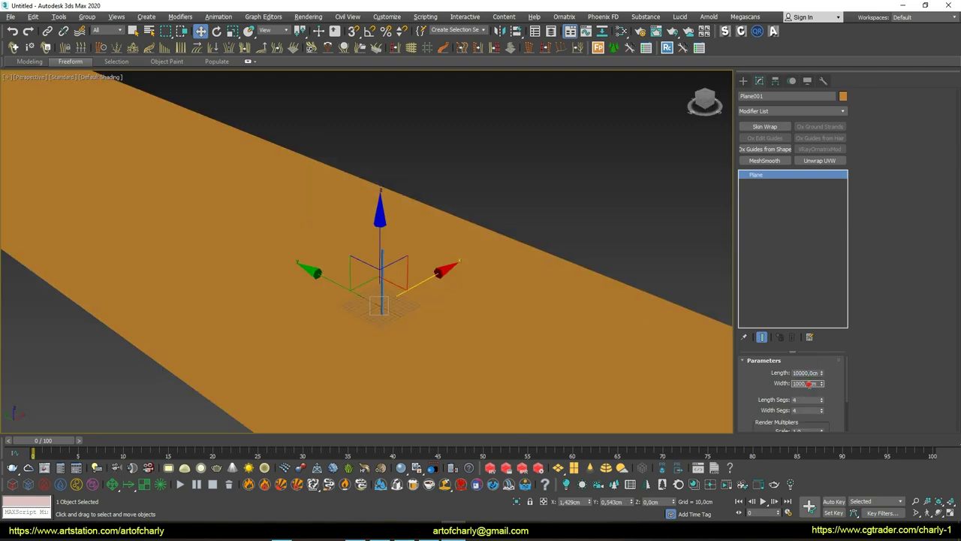
type("00")
key("Return")
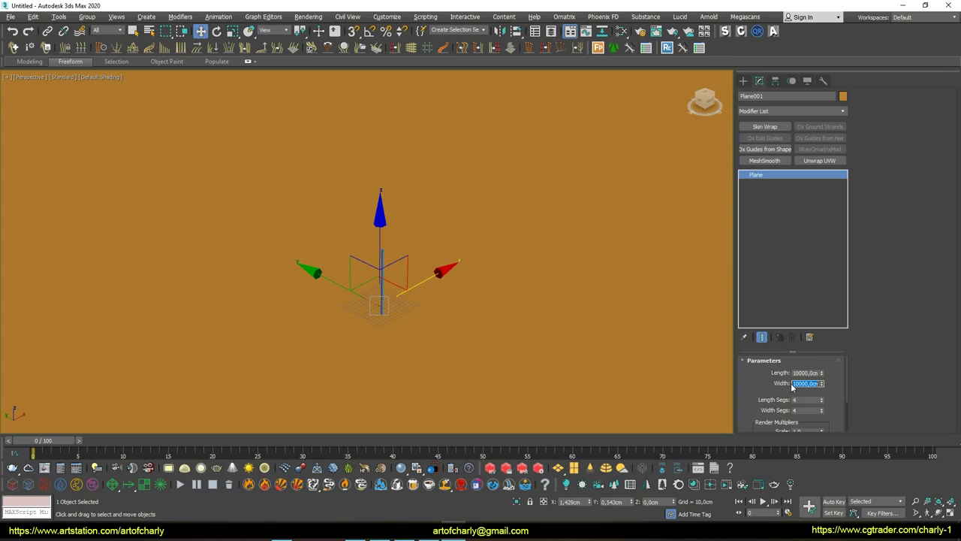
scroll(412, 255, "down", 5)
key("F10")
left_click(472, 97)
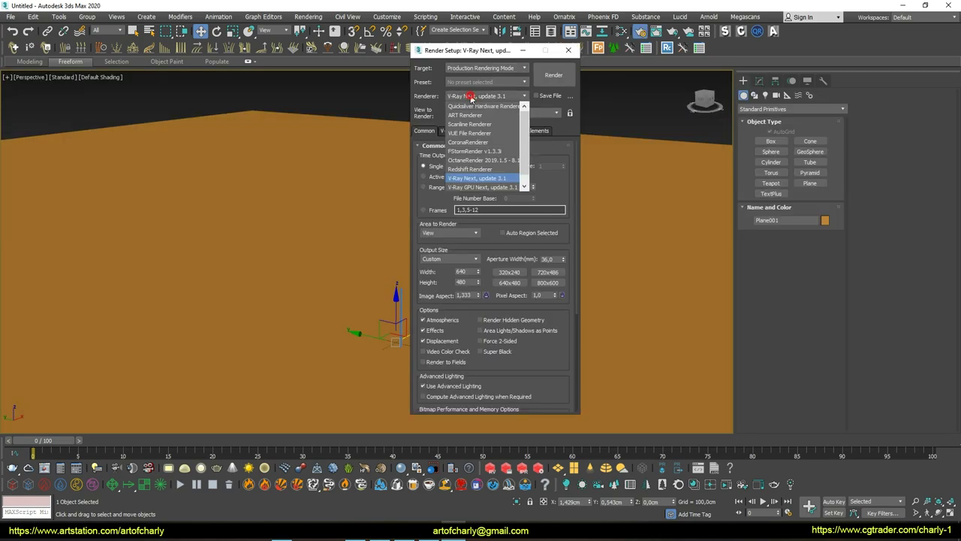
Use V-Ray GPU Next as the renderer with On-demand mip-mapped textures
left_click(484, 187)
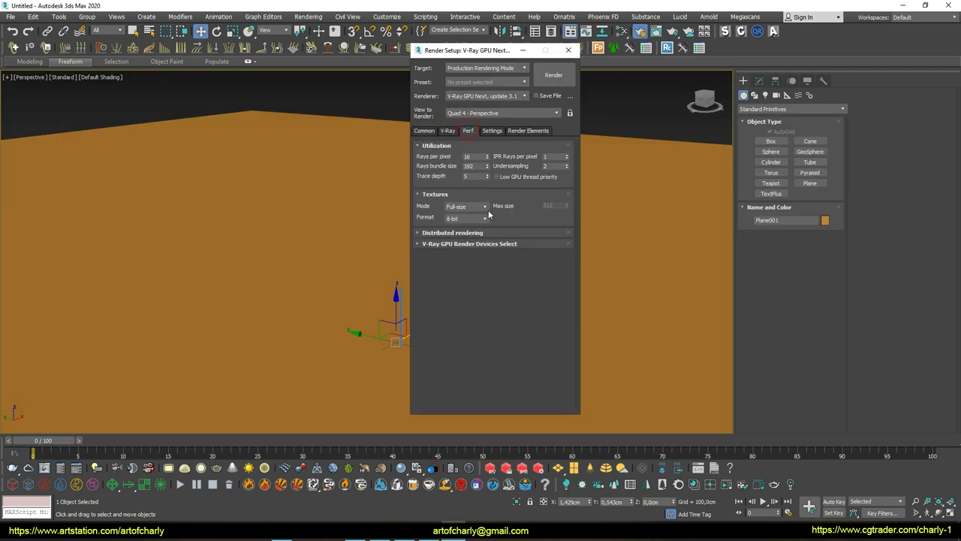
left_click(448, 131)
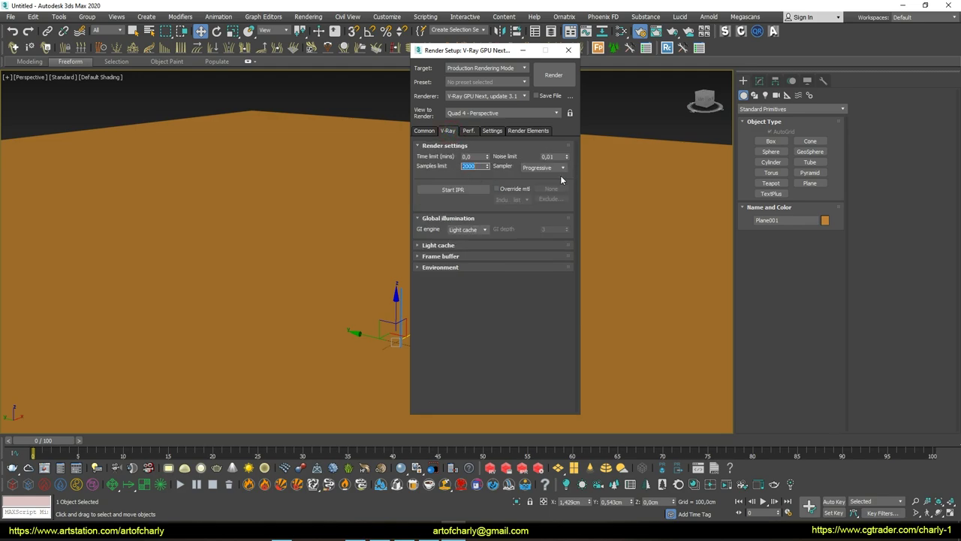
left_click(468, 132)
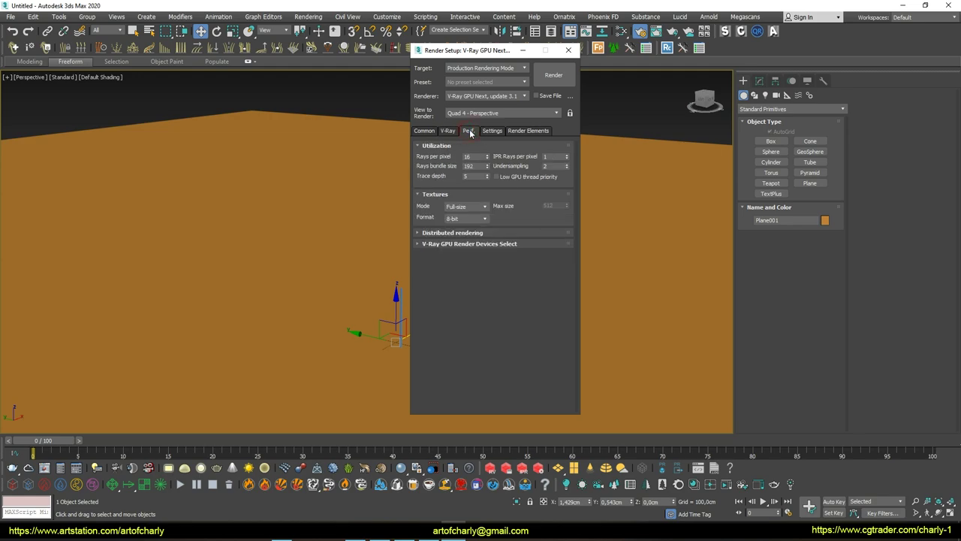
left_click(465, 207)
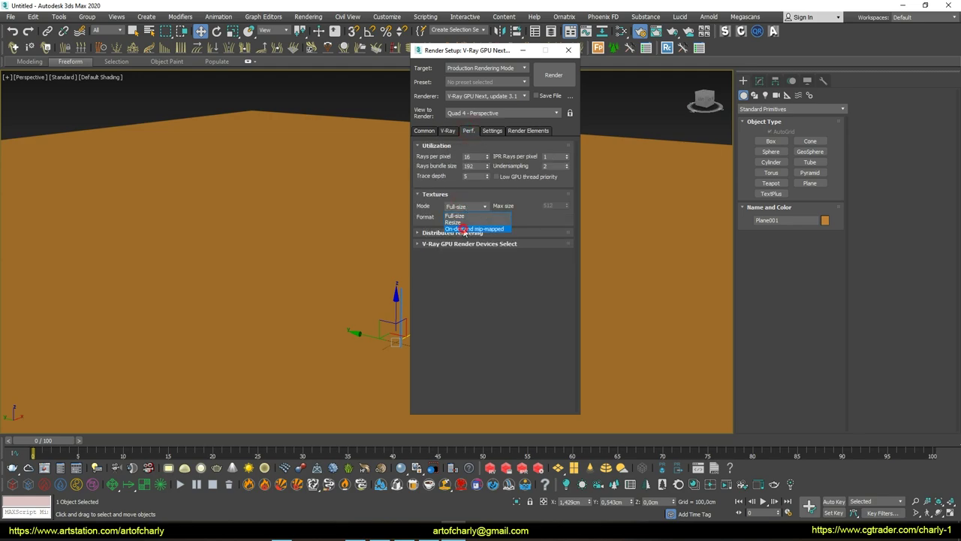
left_click(463, 229)
left_click(457, 244)
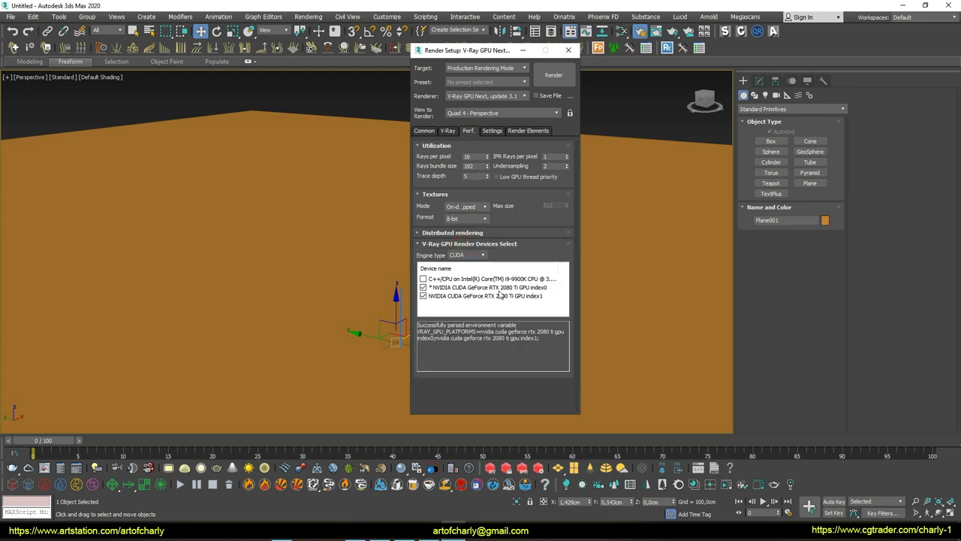
left_click(493, 131)
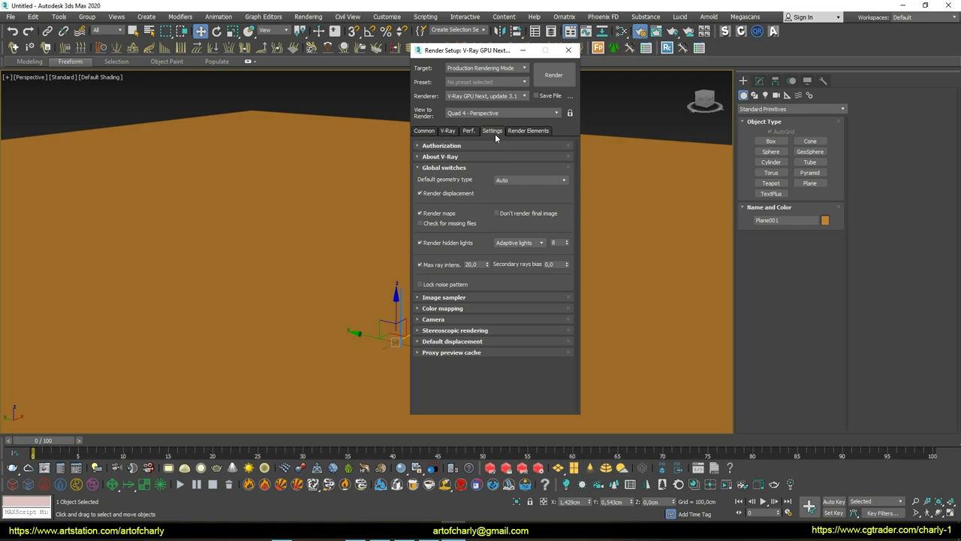
left_click(448, 131)
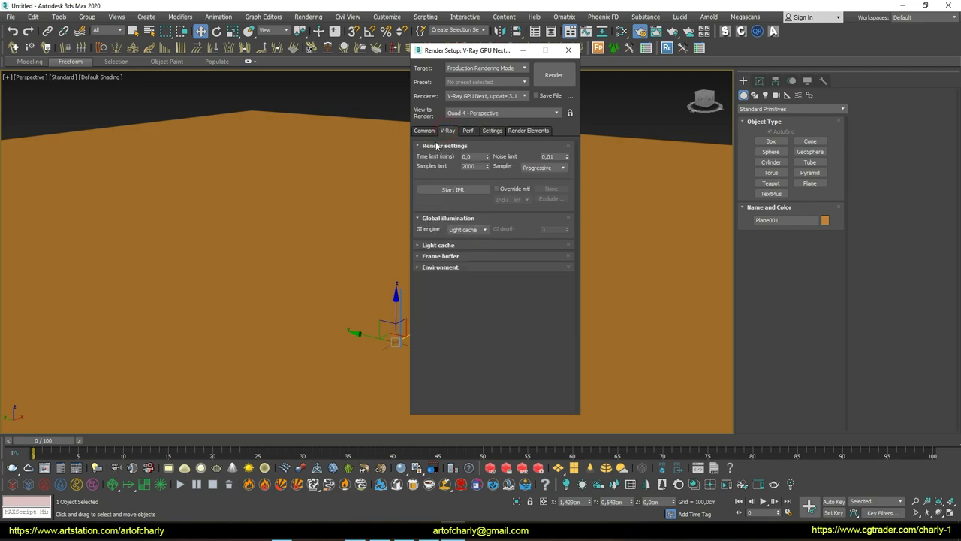
Set the output size to 429 by 675 and close Render Setup
left_click(433, 131)
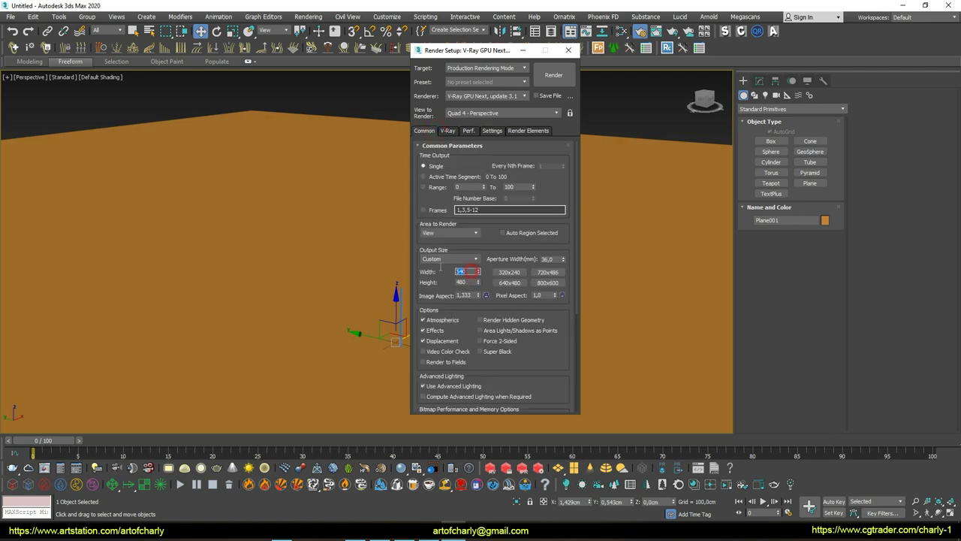
type("429")
key("Return")
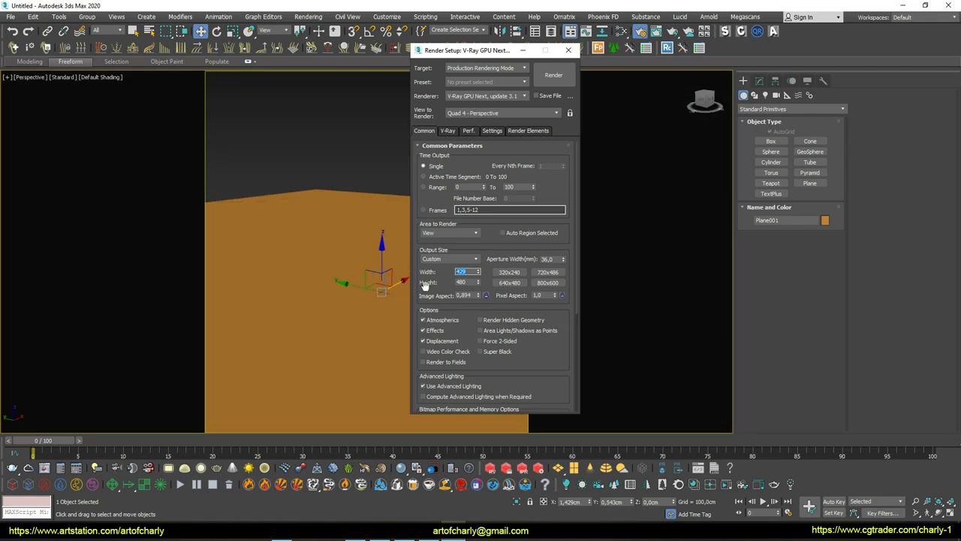
type("675")
key("Return")
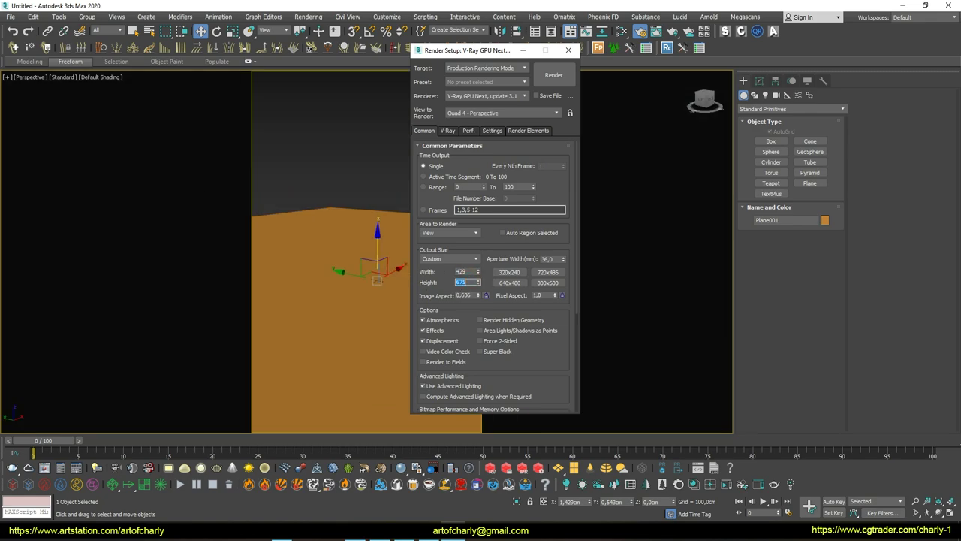
left_click(568, 50)
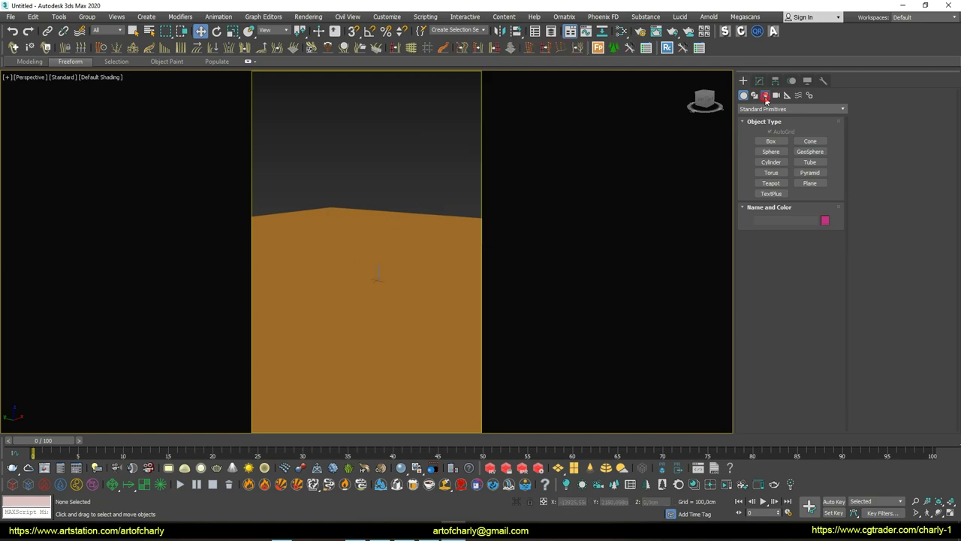
Place a VRaySun aimed at the ground and accept the sky environment map
left_click(765, 95)
left_click(765, 110)
left_click(751, 172)
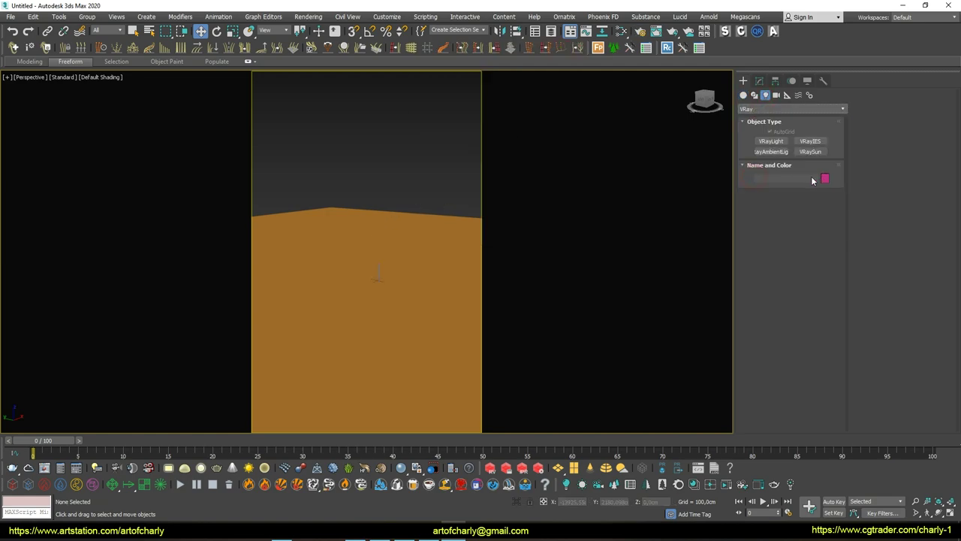
left_click(811, 151)
left_click_drag(436, 196, 333, 283)
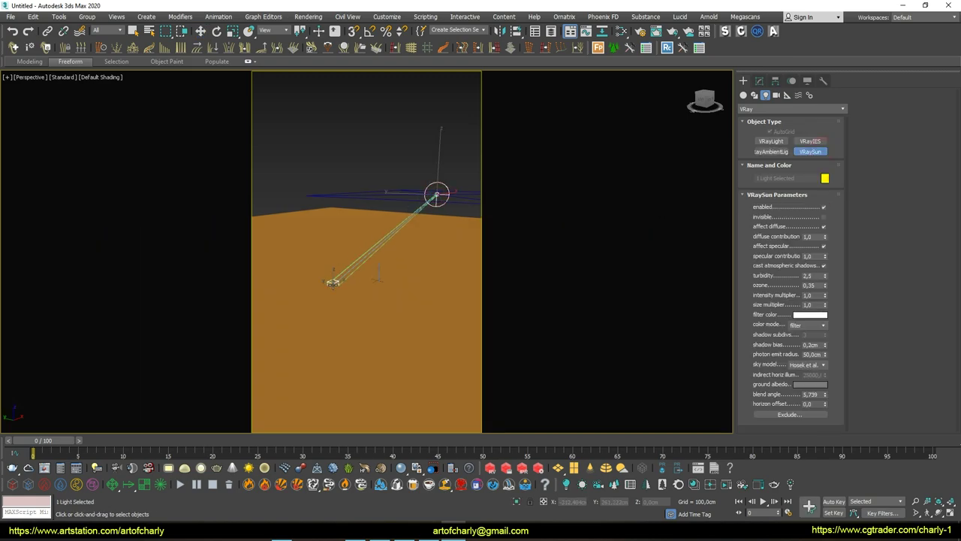
left_click_drag(332, 283, 434, 299)
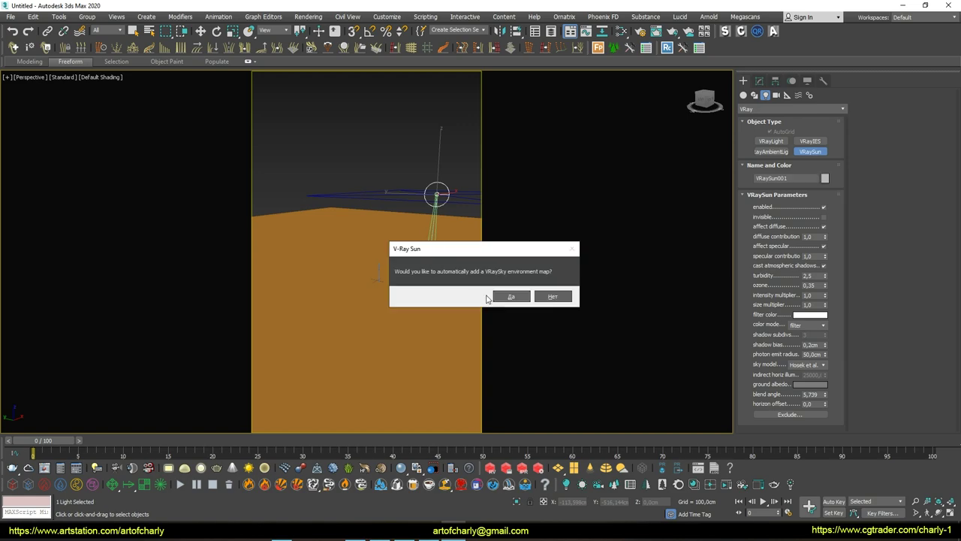
left_click(508, 296)
Raise the sun higher and restore the four-view layout for configuration
key("w")
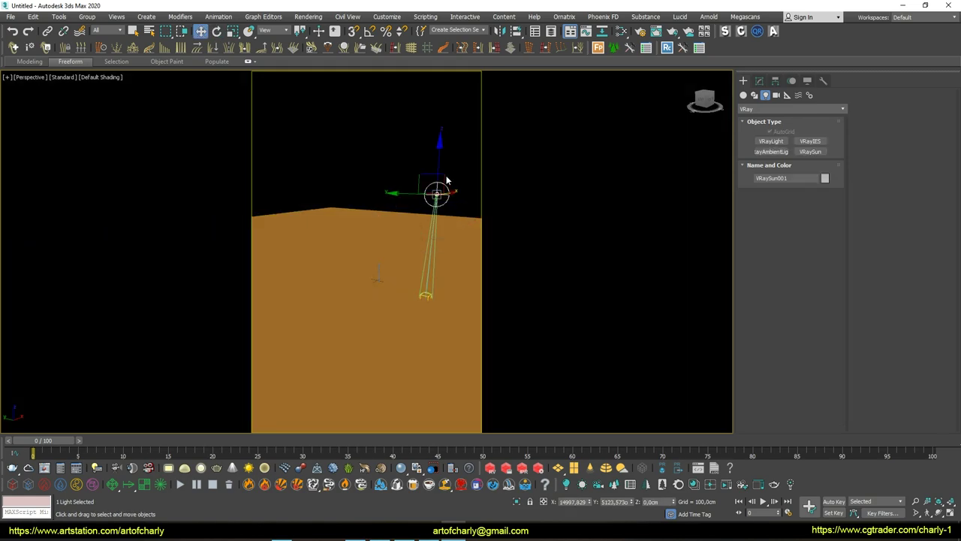
left_click_drag(436, 195, 328, 176)
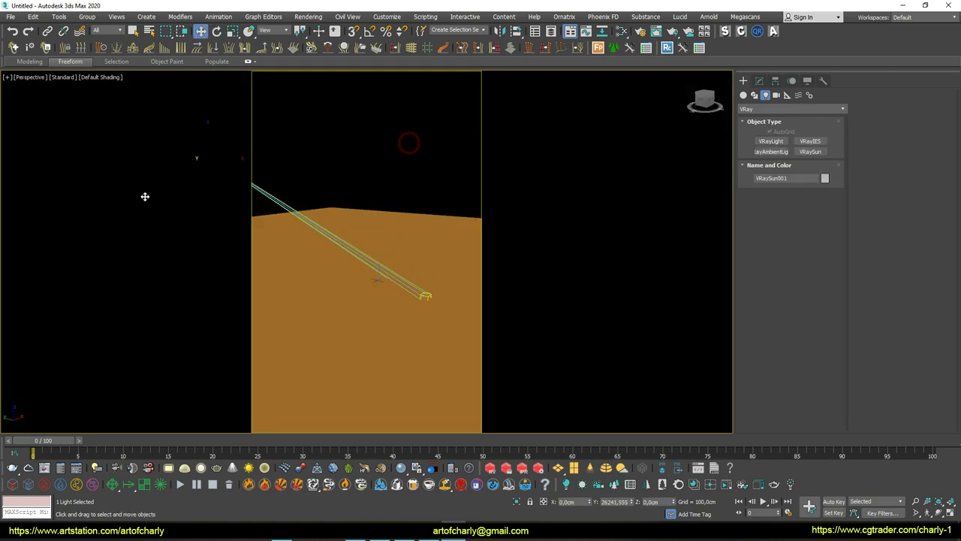
key("alt+w")
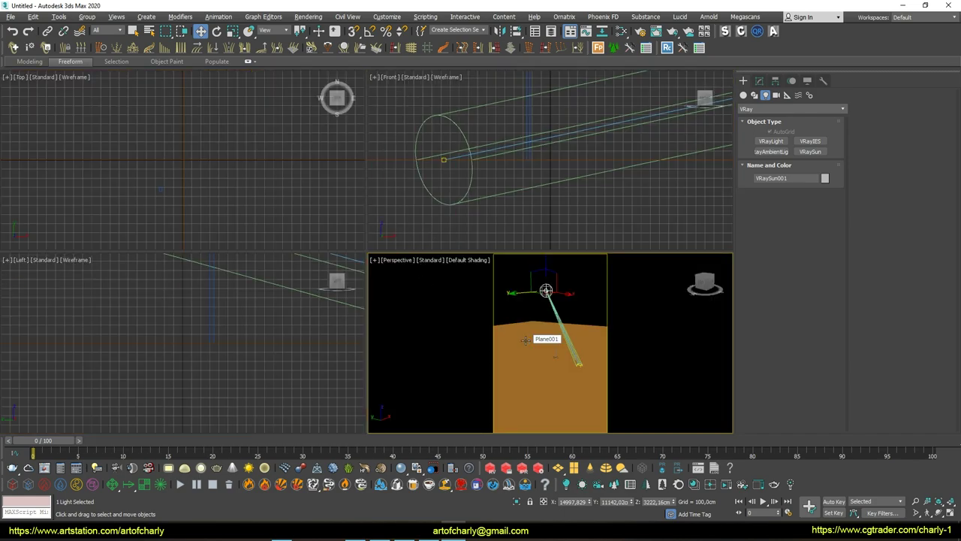
left_click(438, 144)
Apply a two-pane layout with Perspective in the right pane
left_click(412, 174)
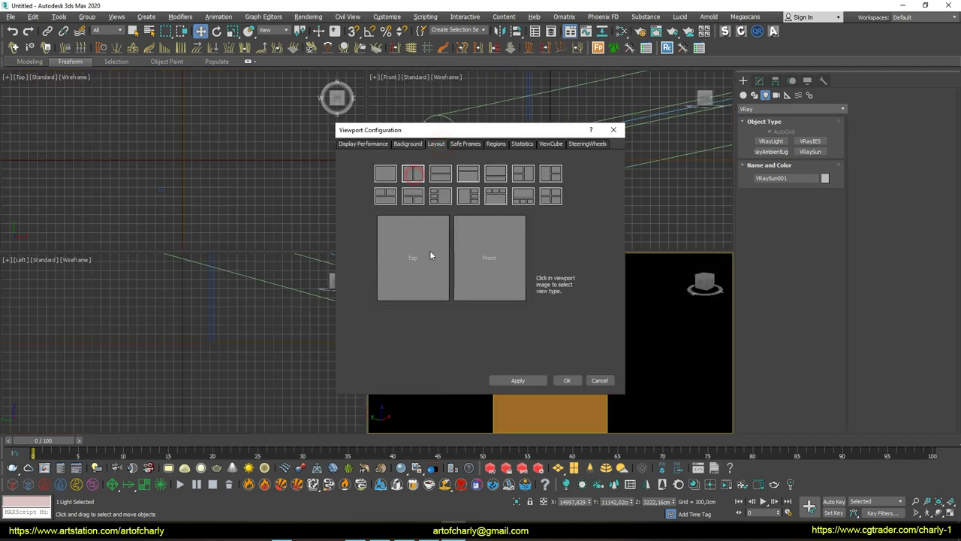
left_click(500, 257)
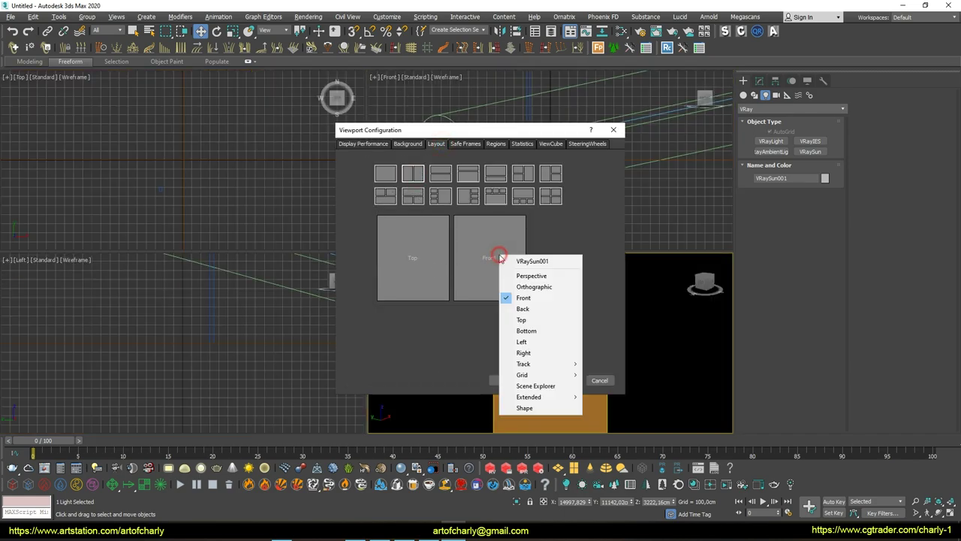
left_click(533, 276)
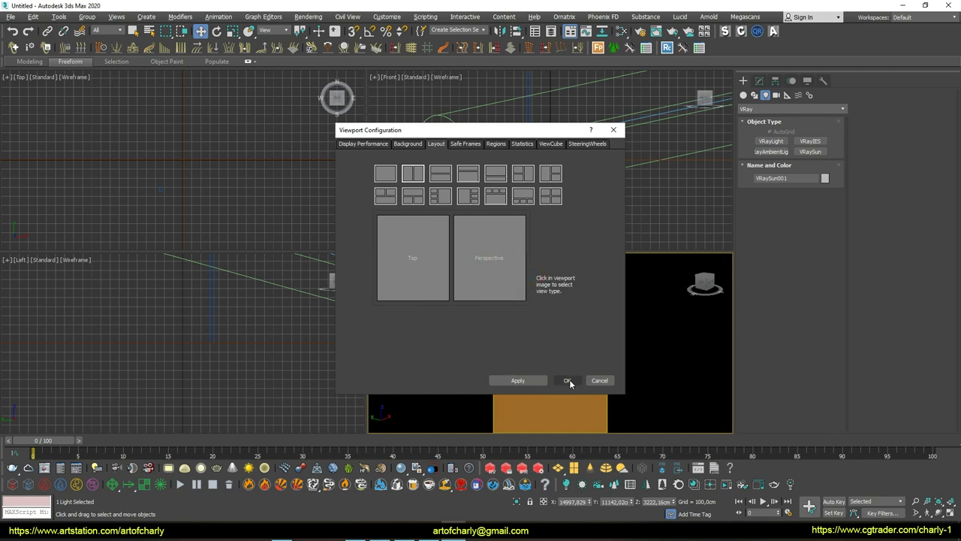
left_click(567, 381)
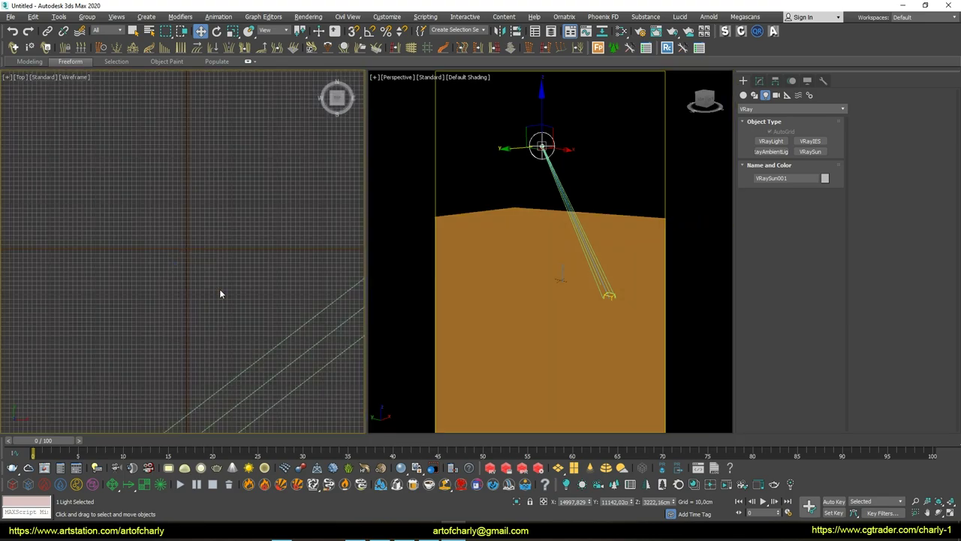
Move the sun above its target and sideways for a low raking angle
scroll(220, 293, "down", 5)
middle_click_drag(201, 343, 236, 285)
scroll(238, 279, "down", 3)
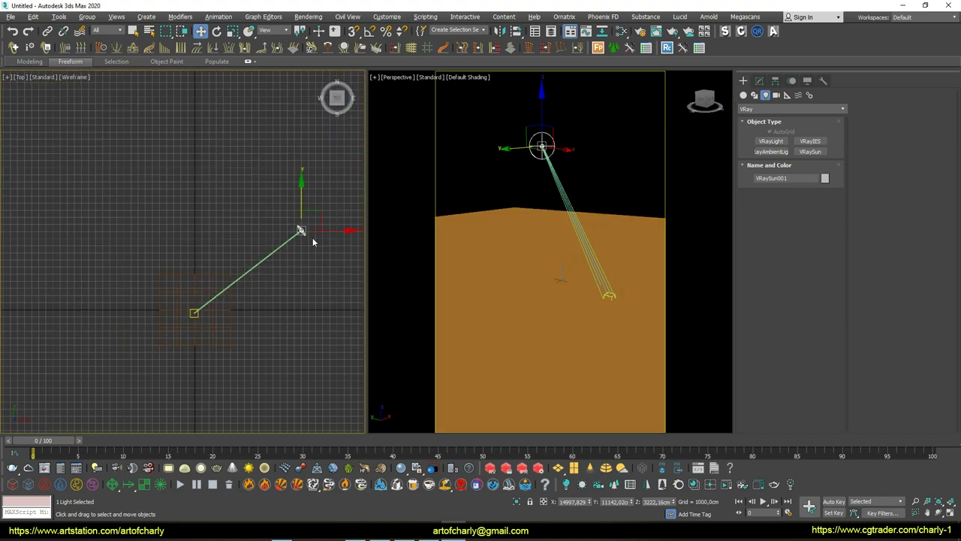
mouse_move(300, 229)
left_mouse_down()
mouse_move(84, 234)
mouse_move(159, 223)
mouse_move(142, 217)
mouse_move(178, 211)
mouse_move(168, 204)
mouse_move(317, 229)
mouse_move(297, 194)
mouse_move(239, 163)
mouse_move(199, 172)
mouse_move(214, 172)
left_mouse_up()
key("f")
middle_click_drag(223, 198, 235, 249)
scroll(242, 251, "down", 5)
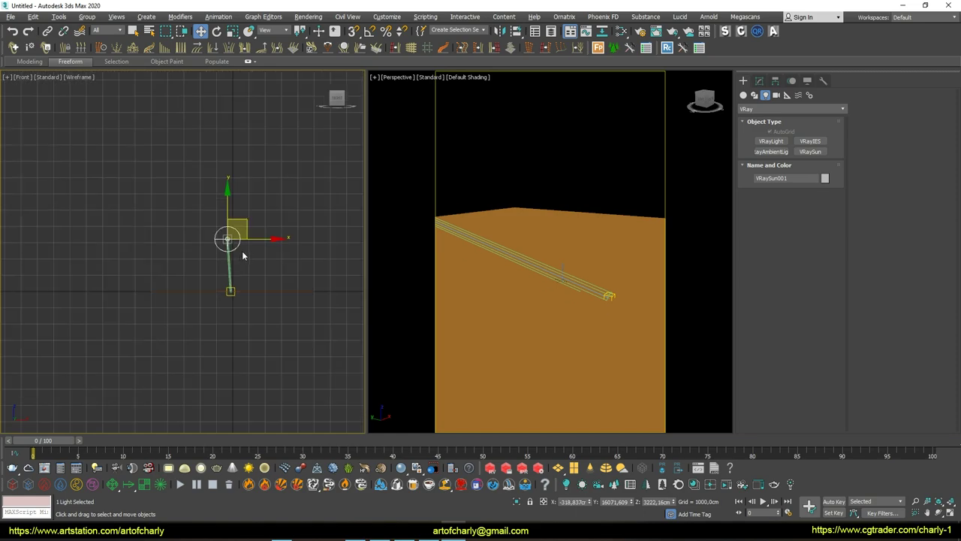
left_click_drag(248, 239, 167, 239)
left_click(255, 270)
key("q")
Return the left pane to a grid-free Perspective view
key("t")
scroll(256, 270, "up", 3)
key("g")
key("p")
scroll(257, 272, "down", 2)
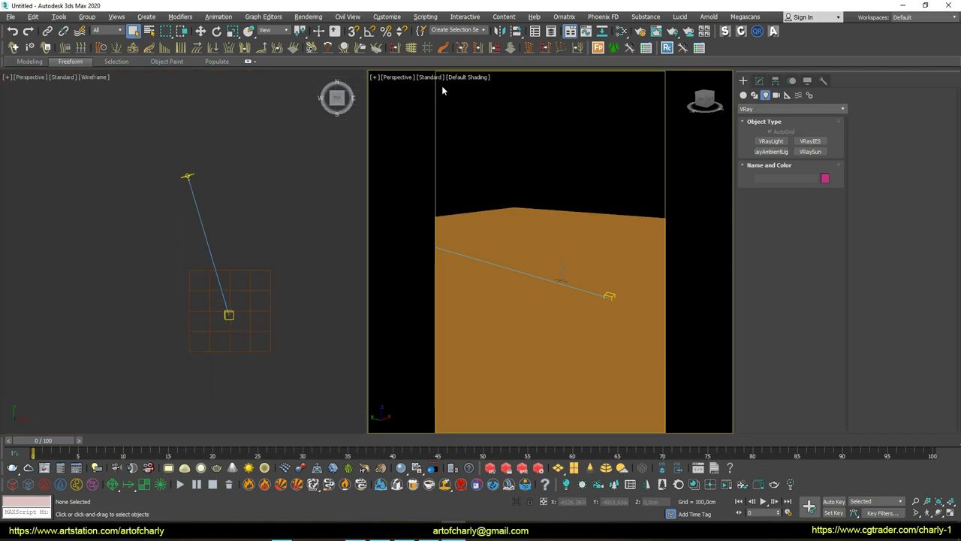
Start V-Ray GPU IPR and place a VRayPhysicalCam aimed across the ground
left_click(431, 78)
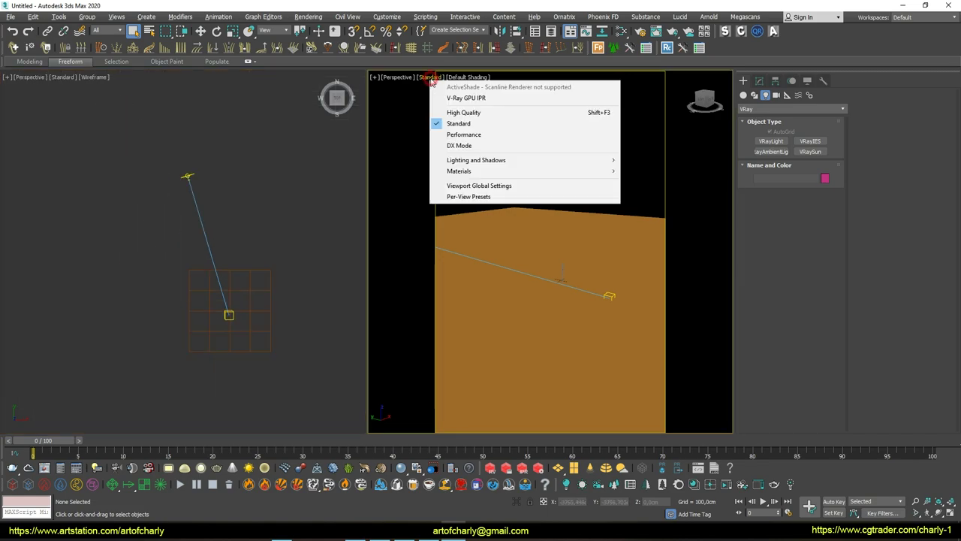
left_click(463, 98)
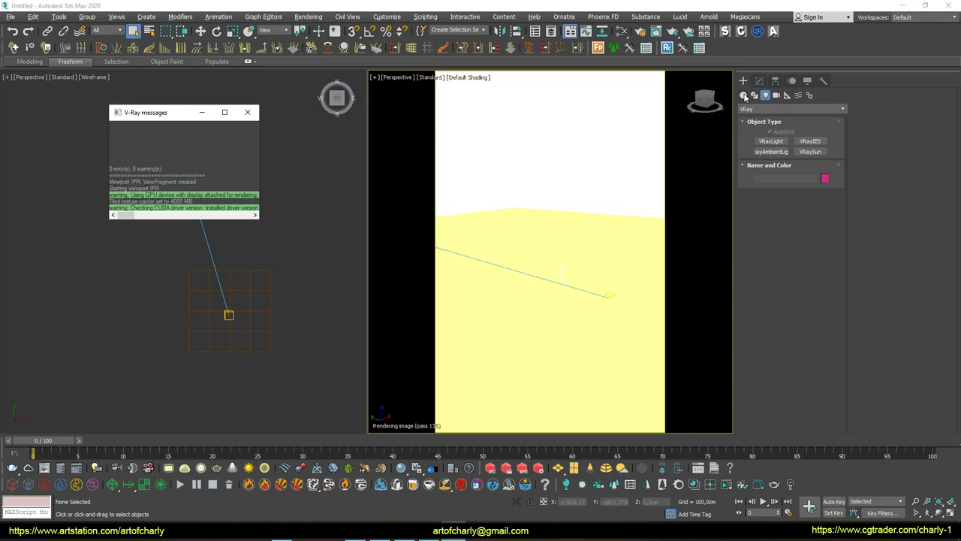
left_click(776, 94)
left_click(796, 109)
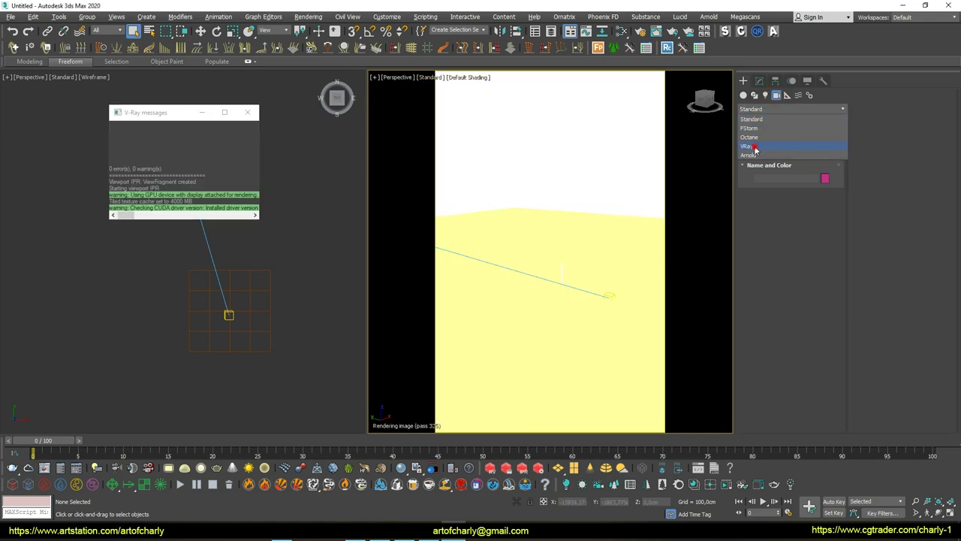
left_click(755, 150)
left_click(810, 141)
mouse_move(626, 383)
left_mouse_down()
mouse_move(591, 364)
mouse_move(601, 295)
left_mouse_up()
right_click(601, 295)
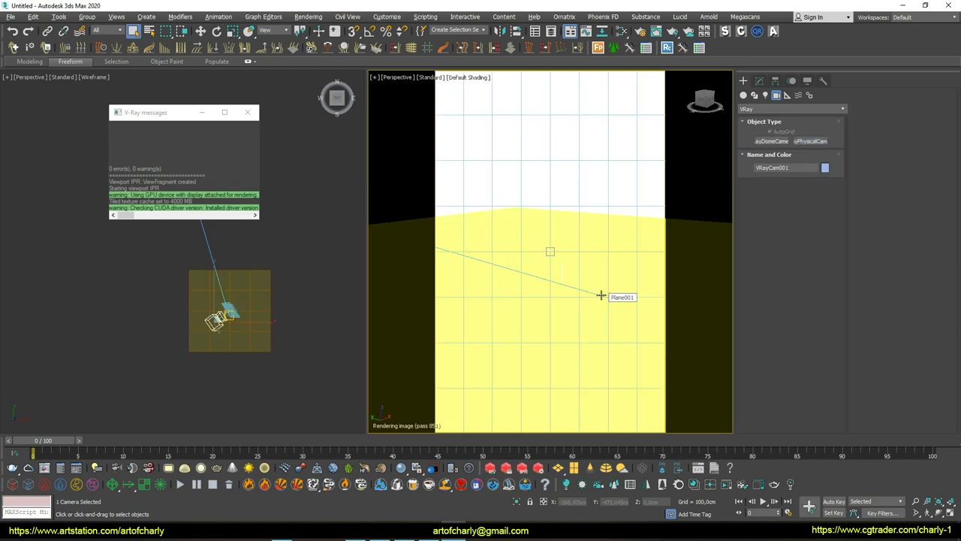
Look through the new camera and launch Megascans LiveLink
key("c")
key("w")
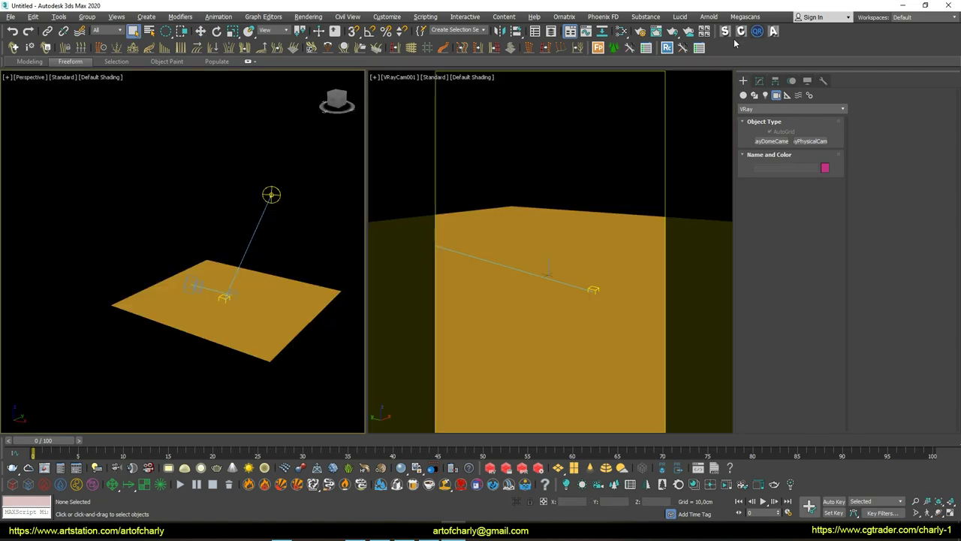
left_click(745, 17)
left_click(754, 32)
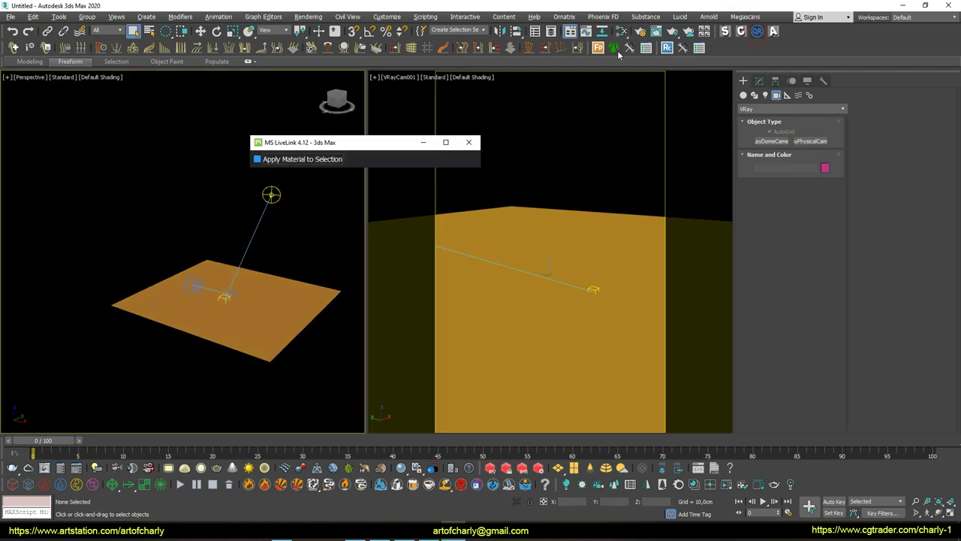
Select the Volcanic Dolerite Cliff among the downloaded assets
mouse_move(323, 150)
left_mouse_down()
mouse_move(163, 107)
mouse_move(111, 113)
left_mouse_up()
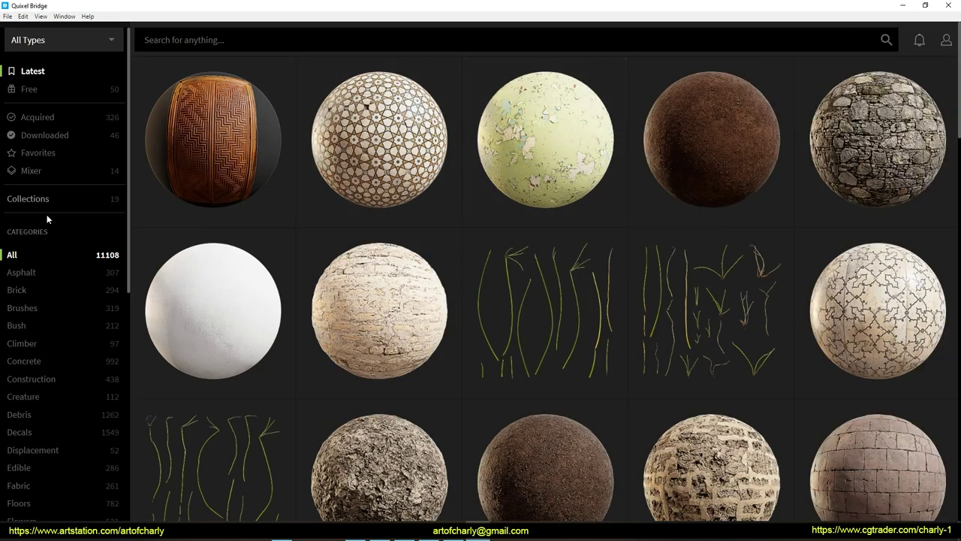
left_click(53, 140)
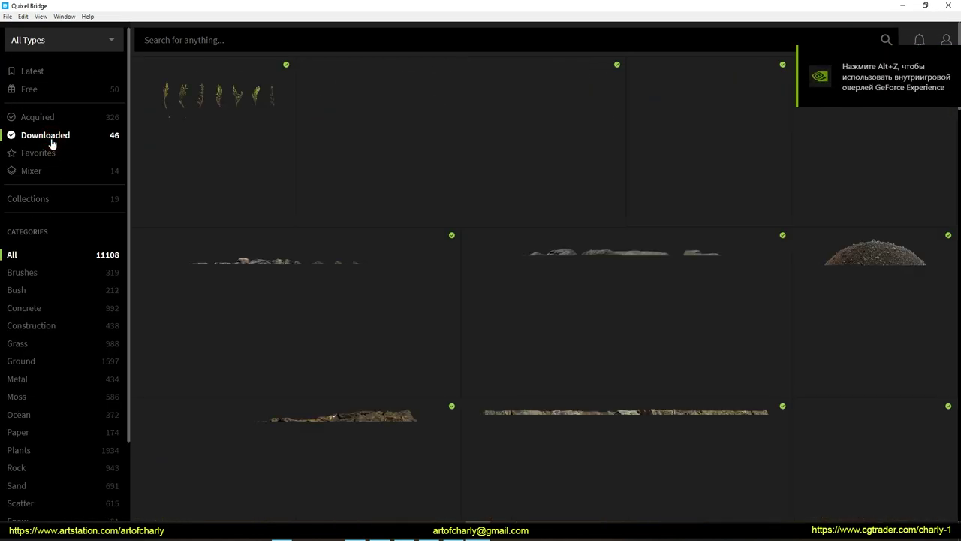
mouse_move(296, 309)
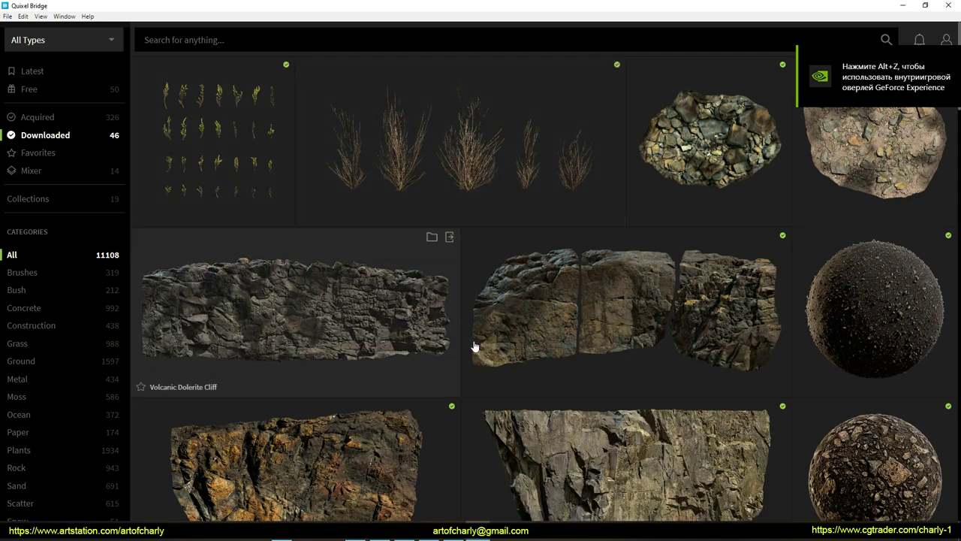
scroll(300, 315, "down", 2)
scroll(300, 316, "down", 1)
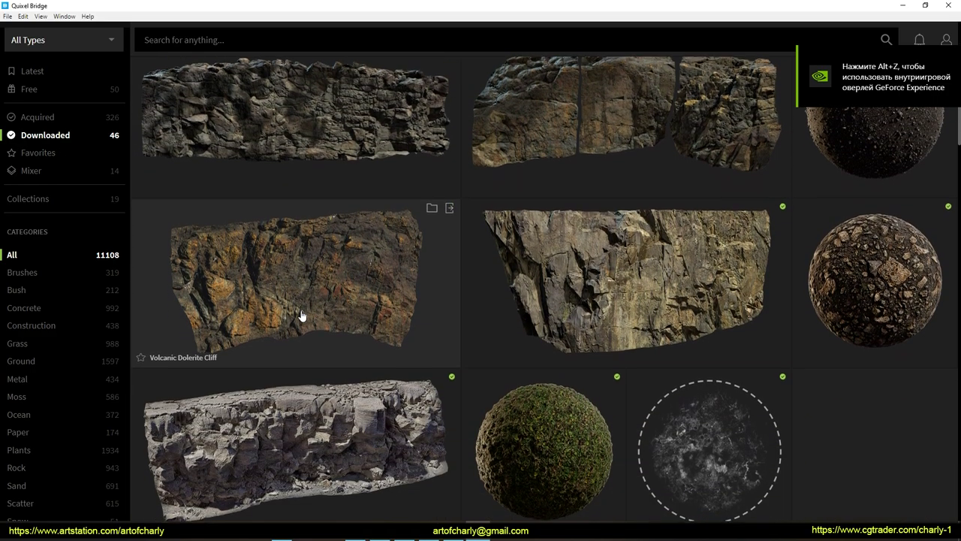
scroll(321, 299, "up", 3)
scroll(321, 299, "down", 2)
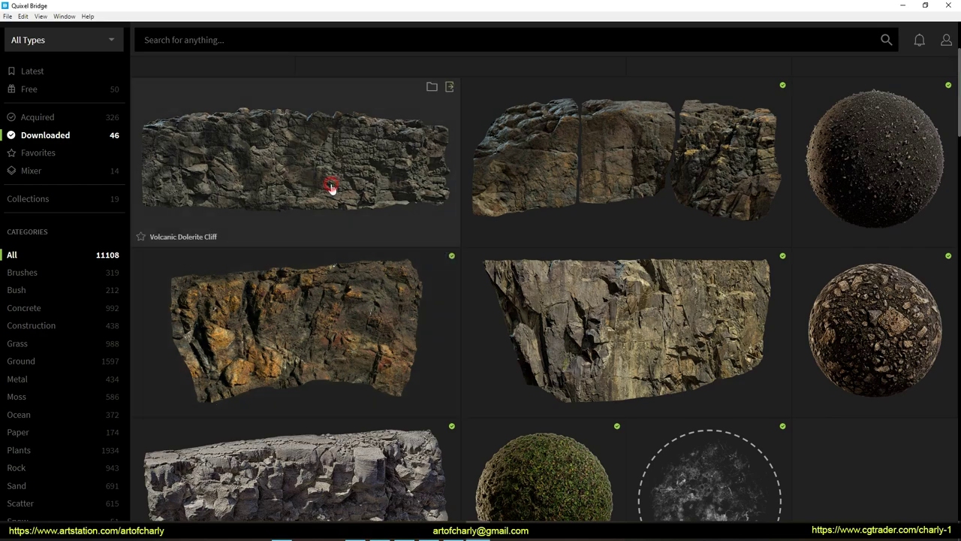
left_click(333, 182)
Set the cliff's export to 8K textures and a High Poly mesh
left_click(807, 323)
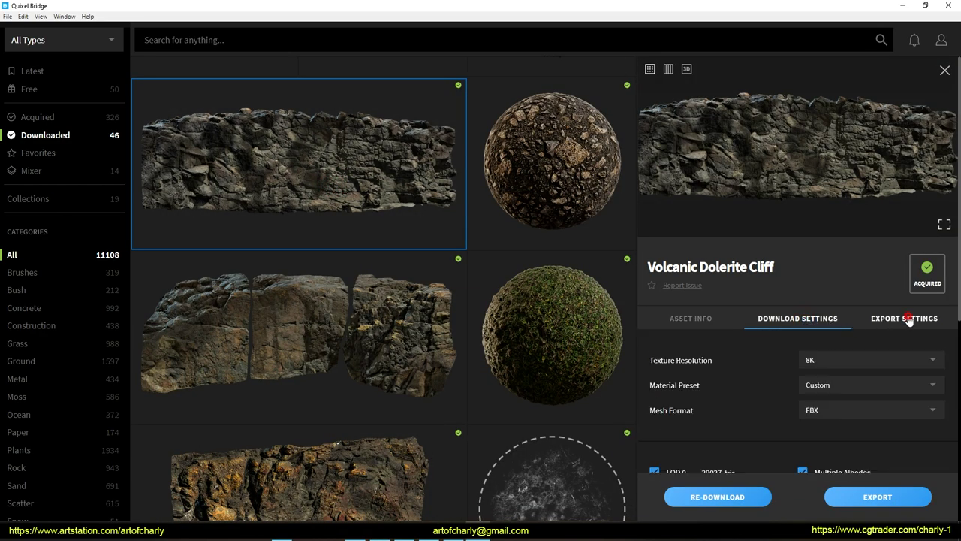
left_click(901, 318)
left_click(813, 361)
left_click(821, 424)
scroll(828, 405, "down", 2)
left_click(827, 340)
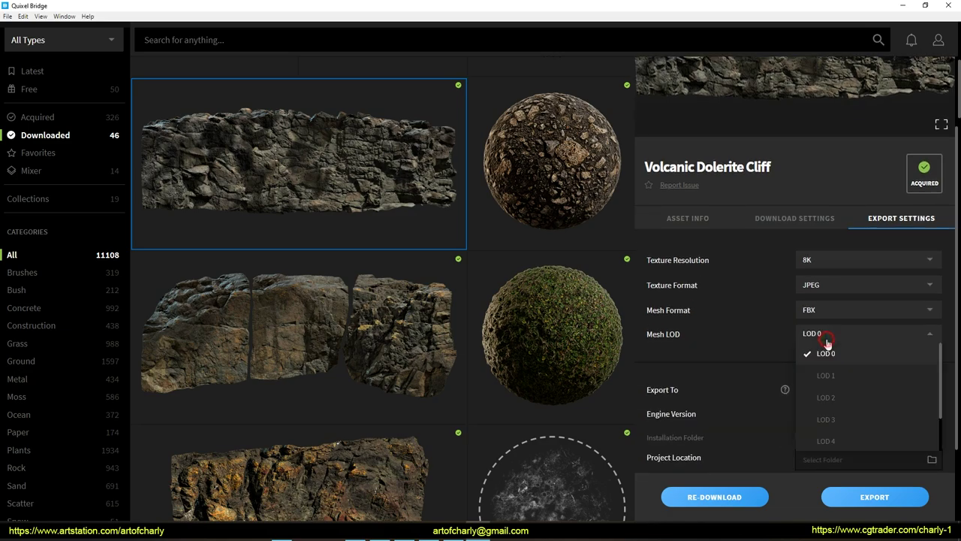
scroll(829, 370, "down", 2)
left_click(846, 440)
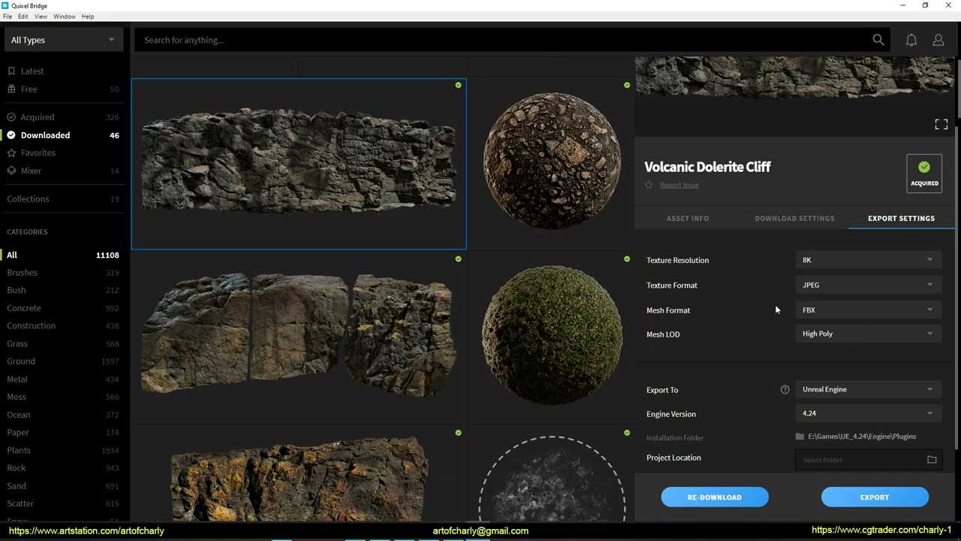
Export the cliff to 3ds Max
scroll(796, 330, "down", 1)
left_click(837, 338)
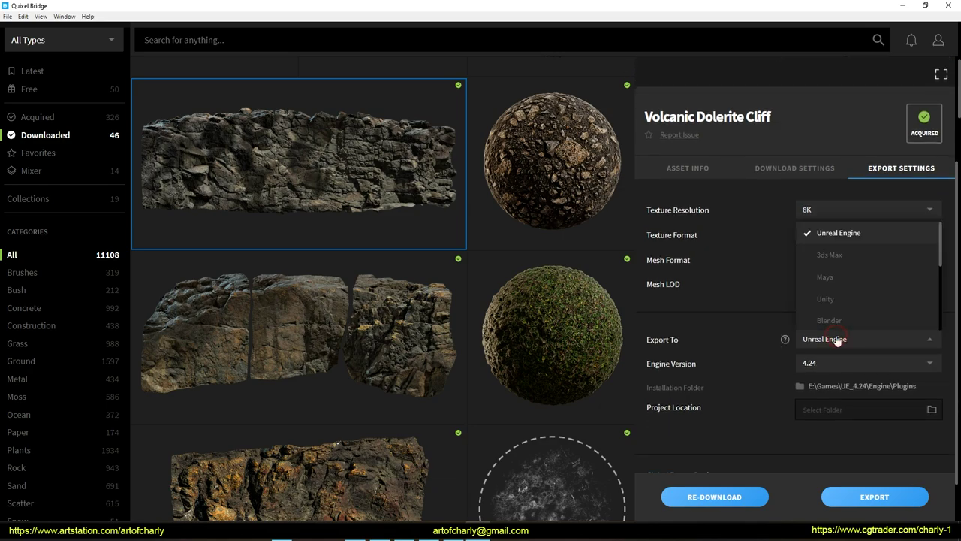
left_click(831, 256)
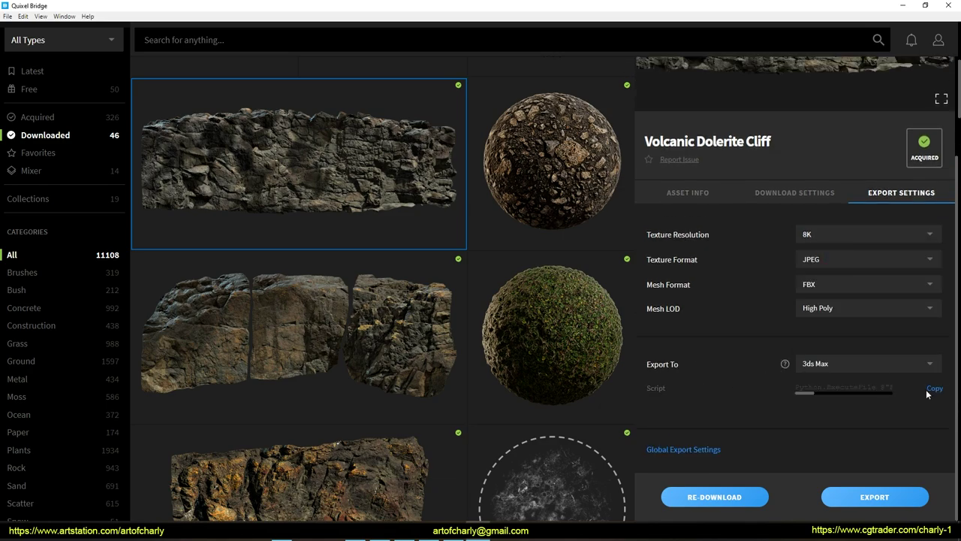
left_click(880, 497)
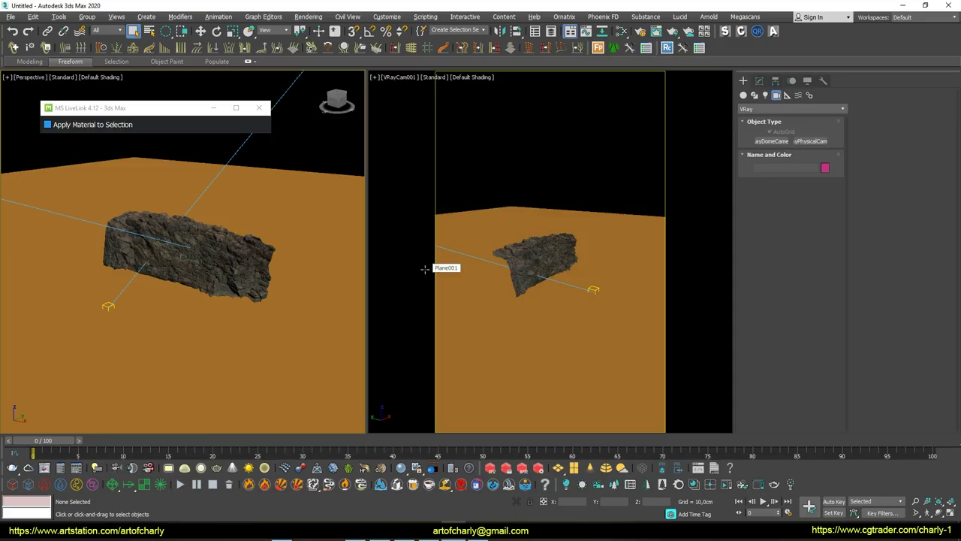
Move the imported rock toward the camera's view
left_click(253, 237)
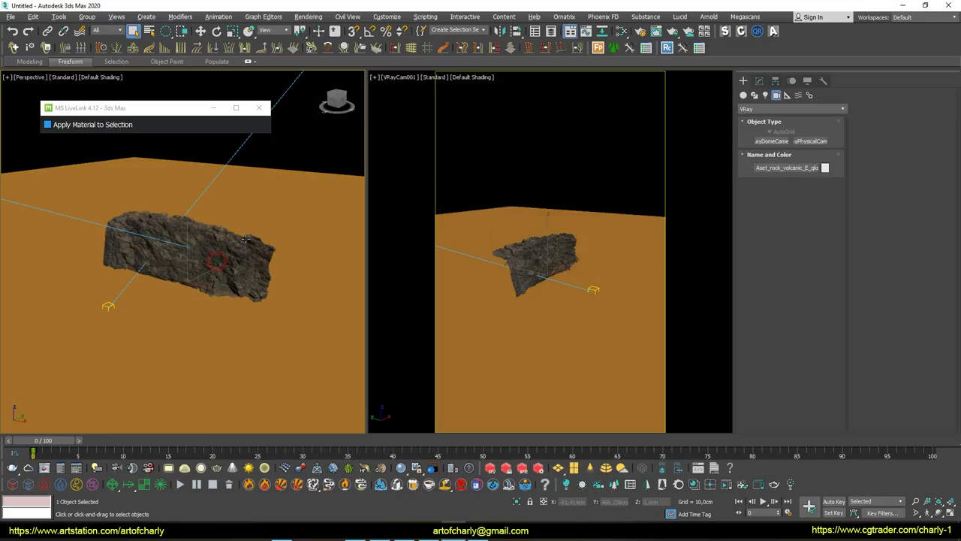
scroll(259, 262, "down", 5)
scroll(262, 277, "down", 5)
key("w")
scroll(258, 262, "up", 10)
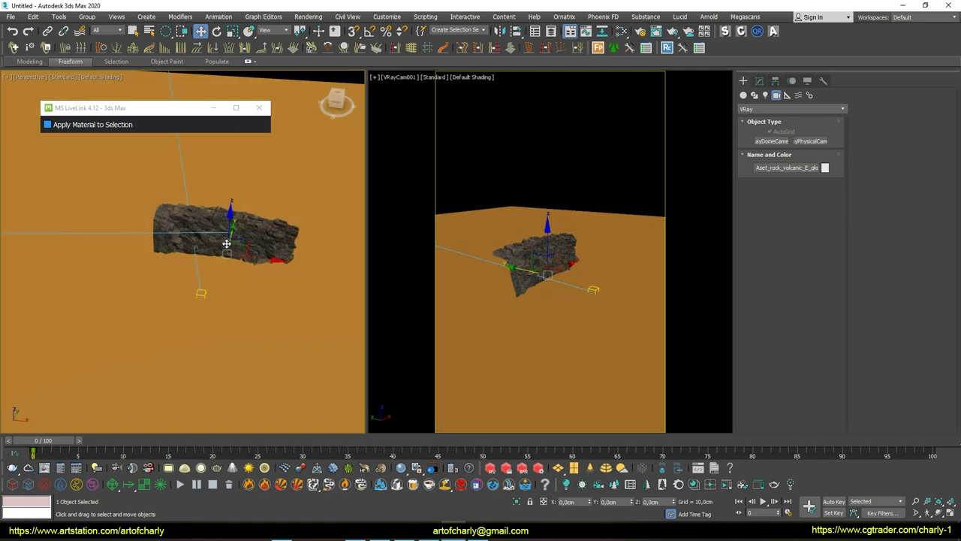
mouse_move(243, 247)
left_mouse_down()
mouse_move(175, 268)
mouse_move(98, 256)
left_mouse_up()
Orbit the camera to reframe and move the box down and forward
left_click(937, 511)
left_click_drag(557, 347, 560, 334)
key("w")
mouse_move(443, 283)
left_mouse_down()
mouse_move(515, 328)
mouse_move(484, 366)
left_mouse_up()
key("q")
Scale the rock up uniformly after undoing a vertical stretch
left_click(518, 278)
key("w")
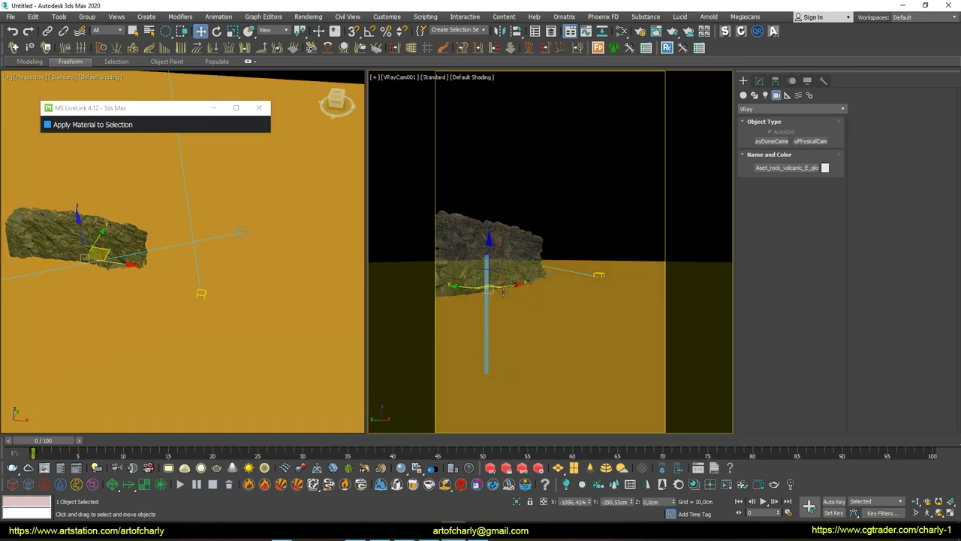
mouse_move(509, 290)
left_mouse_down()
mouse_move(498, 289)
mouse_move(475, 397)
left_mouse_up()
key("r")
key("ctrl+z")
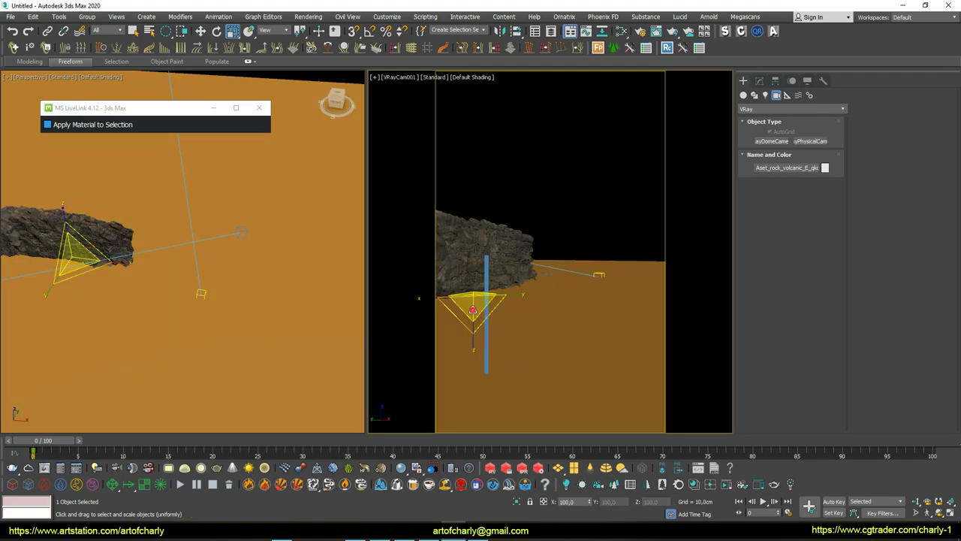
mouse_move(502, 304)
left_mouse_down()
mouse_move(503, 293)
mouse_move(570, 264)
mouse_move(607, 228)
mouse_move(575, 232)
mouse_move(581, 219)
mouse_move(543, 228)
left_mouse_up()
Move the enlarged rock into the camera shot
key("w")
left_click_drag(445, 287, 404, 268)
key("q")
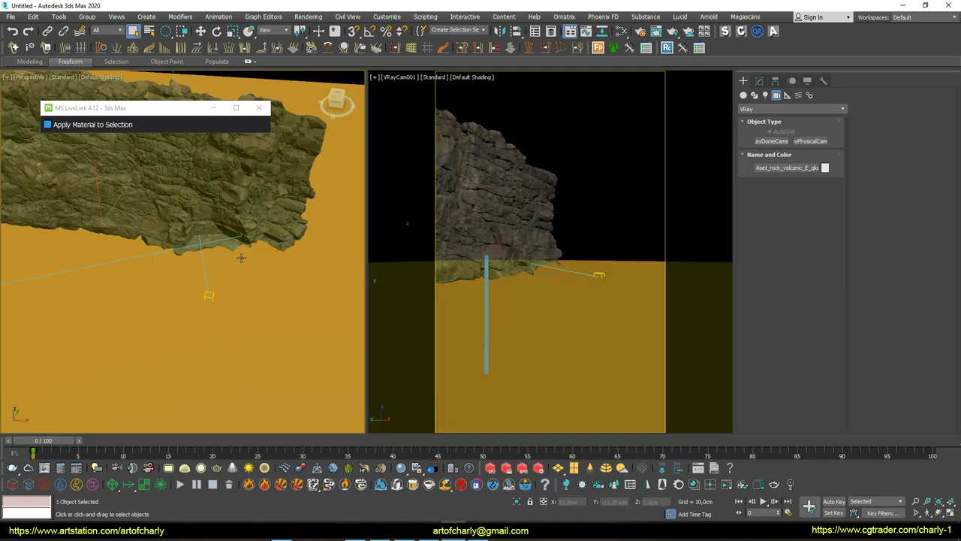
left_click(438, 78)
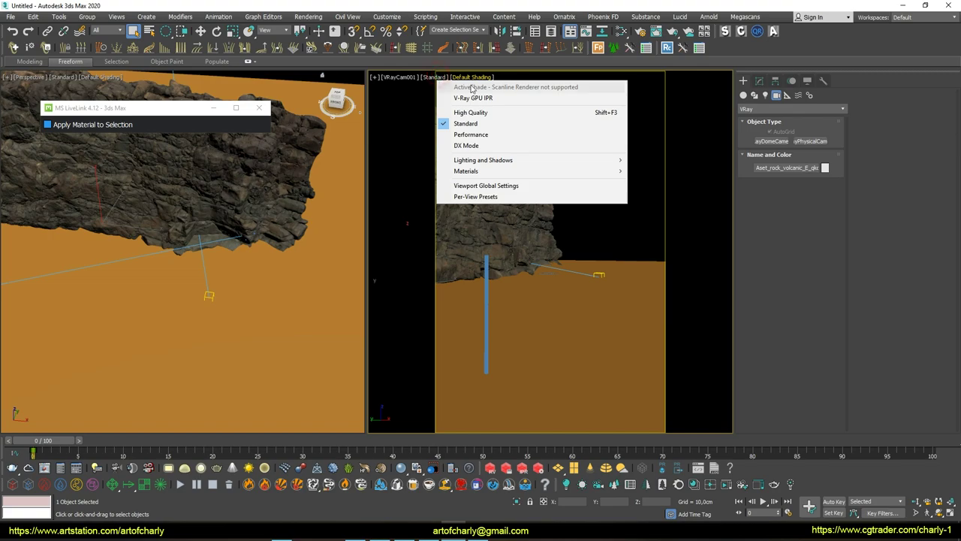
Start a live V-Ray preview in the camera view and sink the cliff about 15 cm
left_click(473, 97)
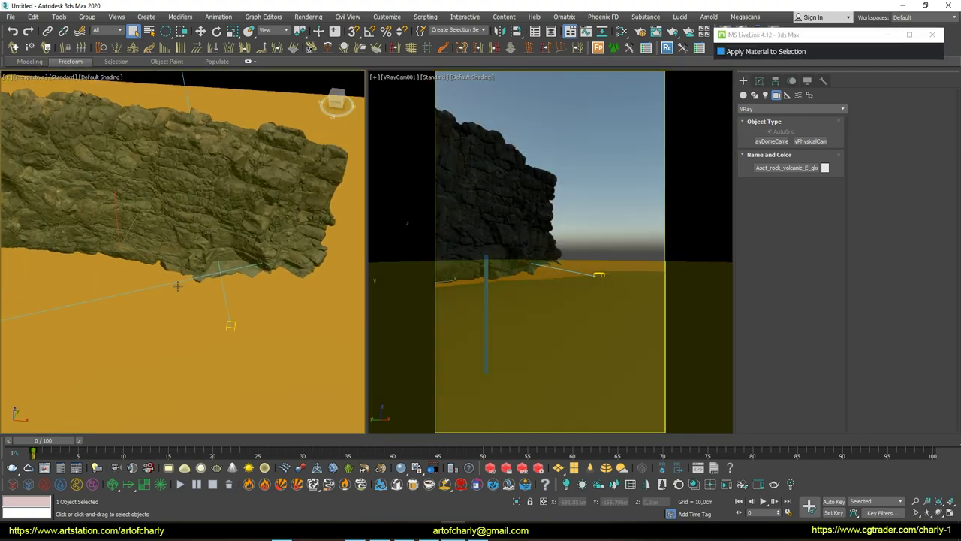
scroll(156, 249, "down", 5)
mouse_move(156, 249)
middle_mouse_down("alt")
mouse_move(210, 275)
mouse_move(216, 239)
middle_mouse_up("alt")
key("w")
scroll(196, 266, "up", 3)
left_click_drag(208, 217, 194, 254)
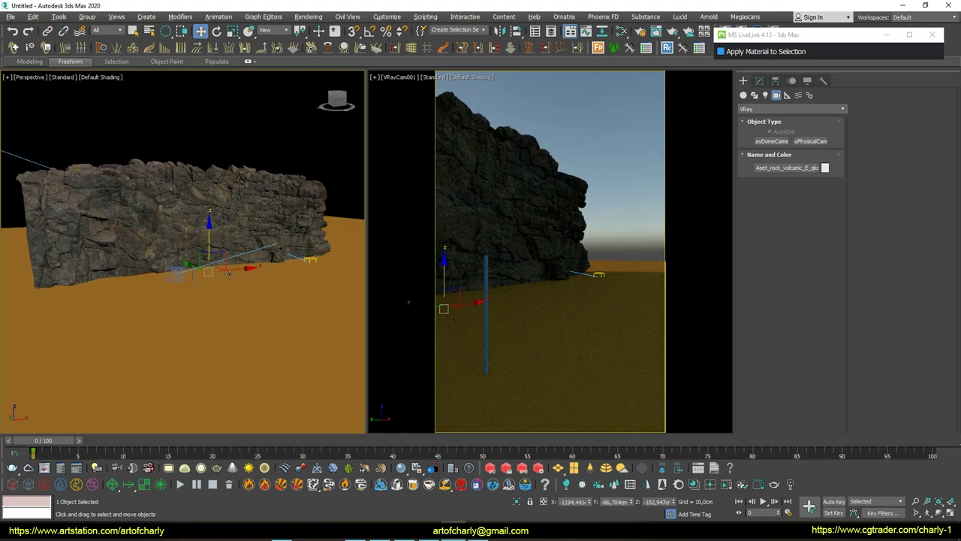
middle_click_drag(194, 254, 192, 299, "alt")
scroll(192, 299, "down", 3)
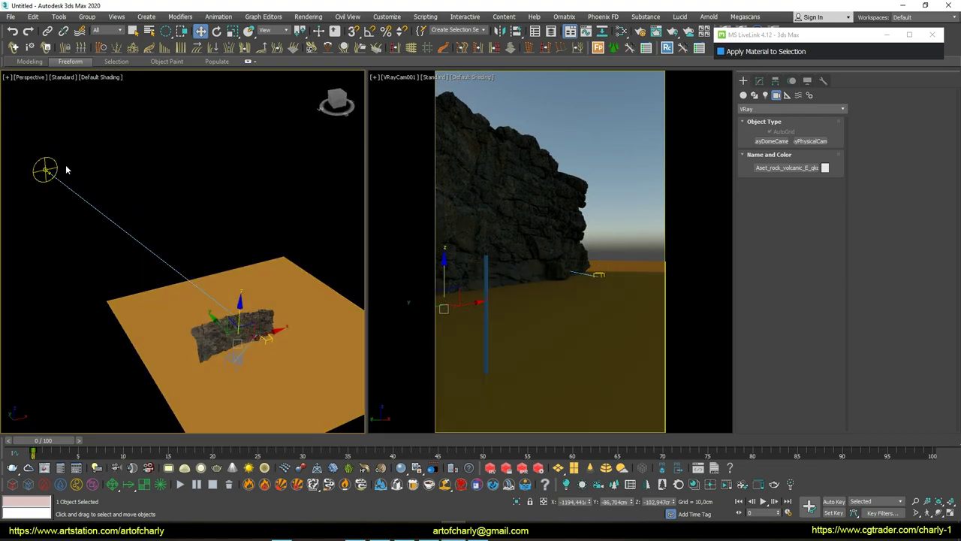
Lift VRaySun001 high above the ground along Z in the Perspective view
left_click_drag(45, 169, 316, 134)
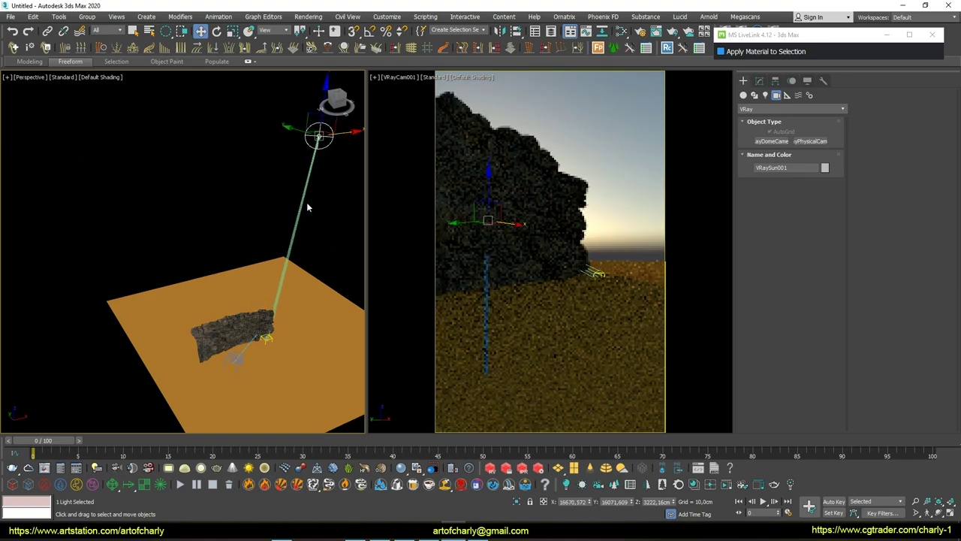
mouse_move(307, 206)
middle_mouse_down("alt")
mouse_move(173, 213)
mouse_move(199, 208)
mouse_move(294, 152)
middle_mouse_up("alt")
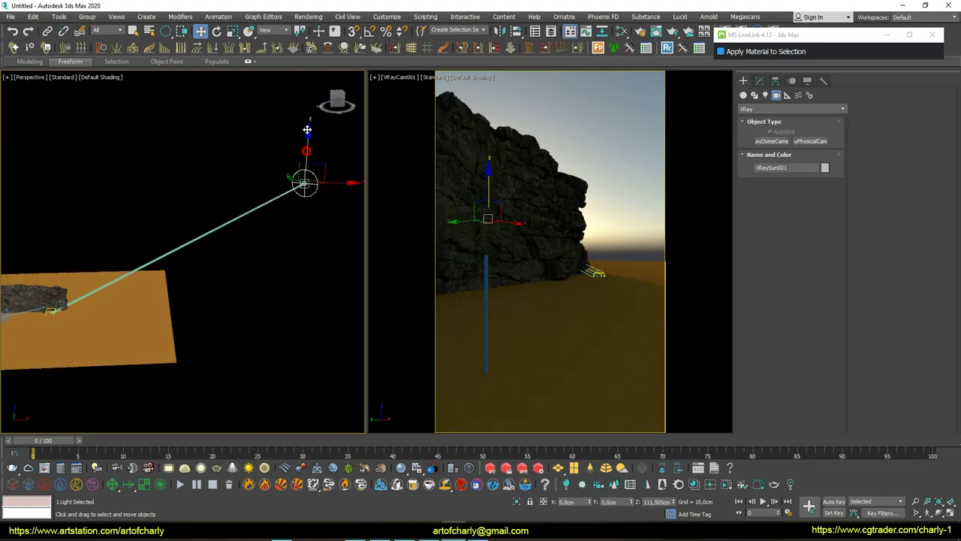
left_click_drag(307, 129, 264, 158)
scroll(264, 158, "down", 5)
middle_click_drag(247, 200, 194, 272)
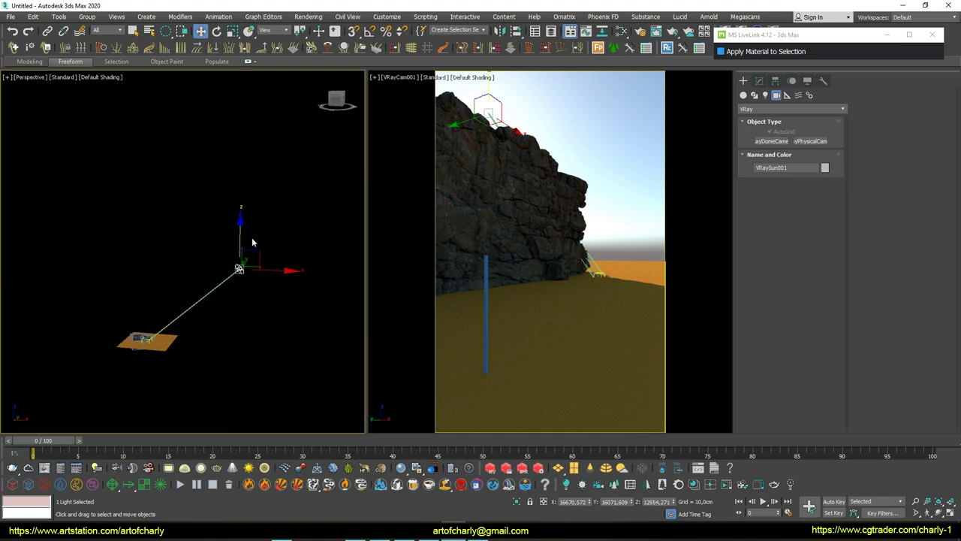
left_click_drag(239, 268, 230, 197)
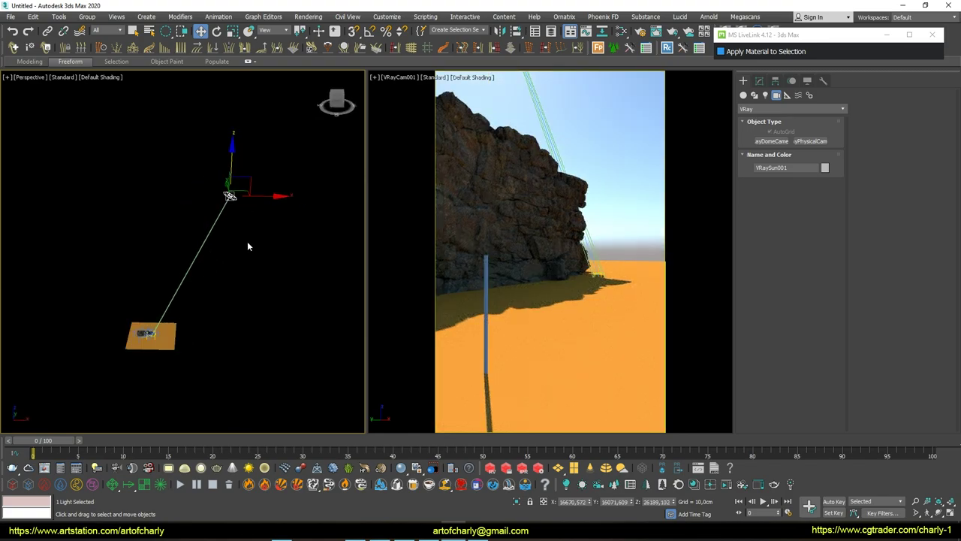
In Top view, swing the sun to a new azimuth so shadows fall in a new direction
key("t")
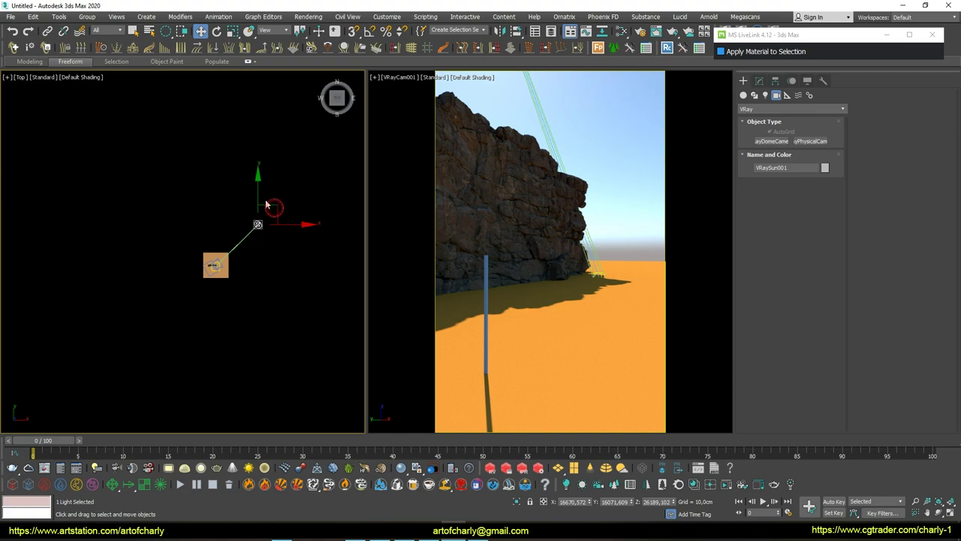
left_click(257, 224)
mouse_move(277, 204)
left_mouse_down()
mouse_move(154, 212)
mouse_move(158, 305)
mouse_move(188, 322)
mouse_move(157, 300)
mouse_move(166, 277)
mouse_move(149, 253)
mouse_move(130, 249)
left_mouse_up()
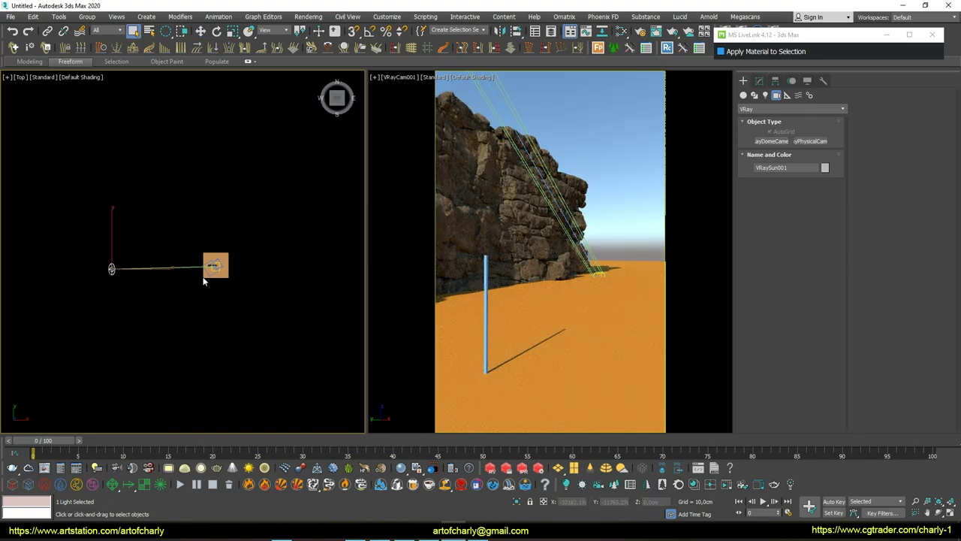
scroll(199, 286, "up", 2)
scroll(226, 262, "up", 3)
scroll(241, 240, "up", 3)
left_click(242, 221)
Slide the volcanic rock left, then Shift-drag an Instance copy of the wall toward the camera
key("p")
key("w")
mouse_move(151, 270)
left_mouse_down()
mouse_move(112, 254)
mouse_move(188, 228)
left_mouse_up()
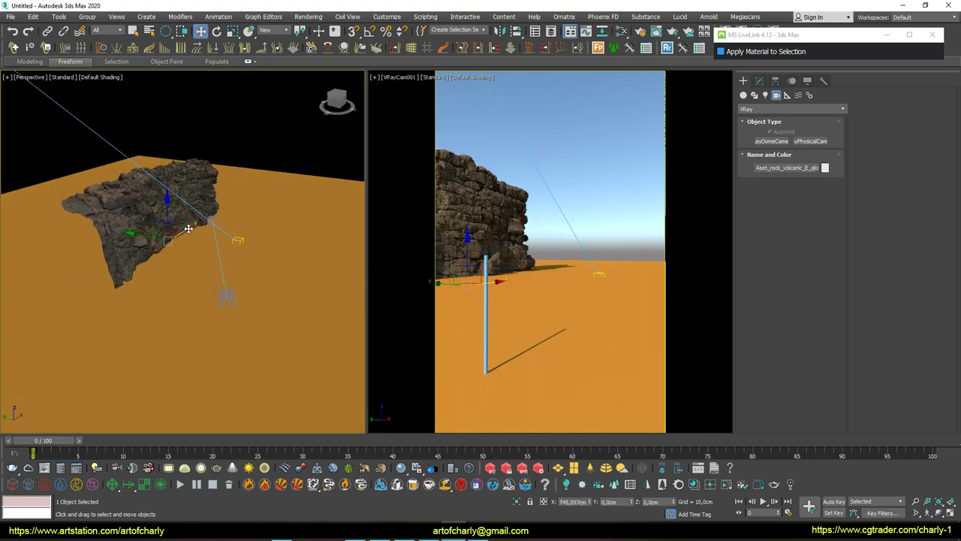
middle_click_drag(188, 228, 238, 234, "alt")
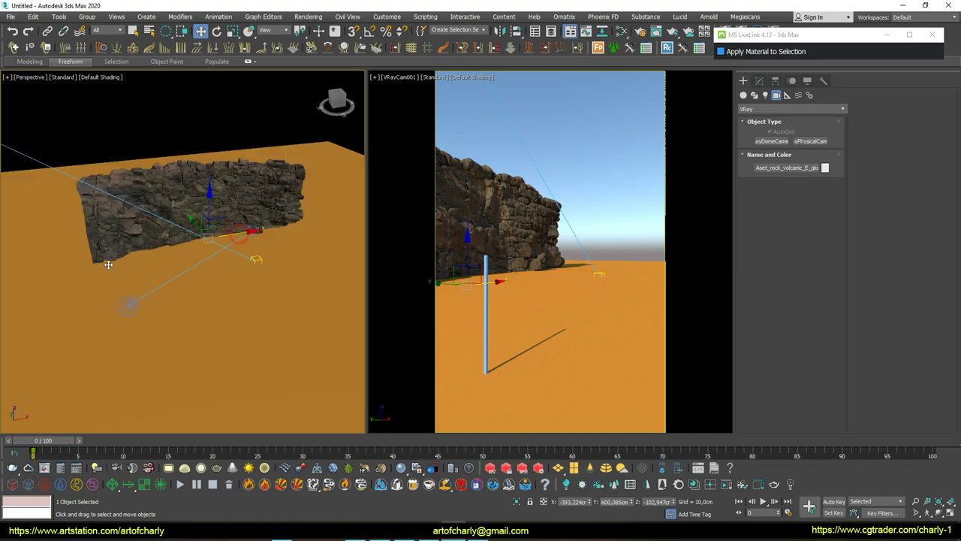
left_click_drag(108, 265, 22, 279, "shift")
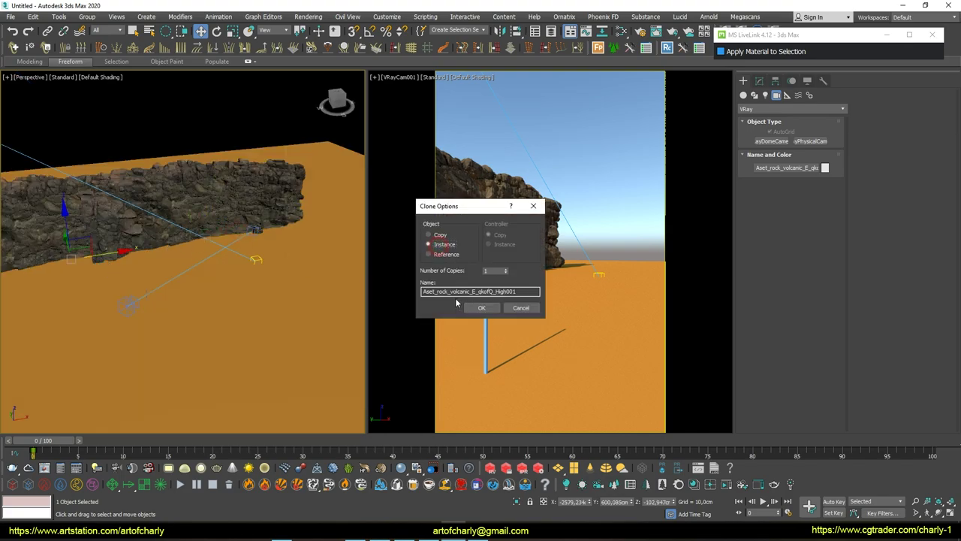
left_click(477, 308)
middle_click_drag(188, 248, 148, 283, "alt")
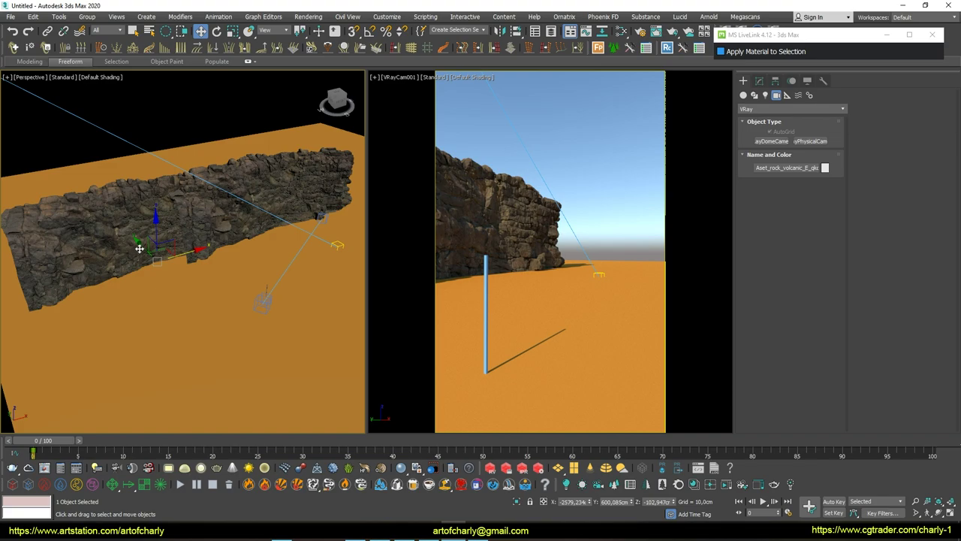
left_click_drag(148, 282, 175, 283)
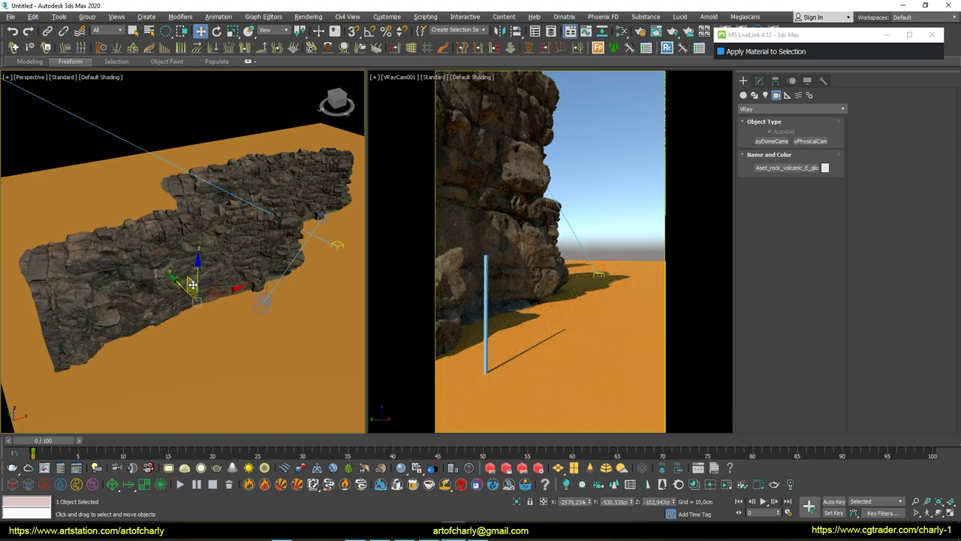
Rotate the copied rock wall to face the camera and reposition it
key("e")
left_click_drag(196, 323, 127, 310)
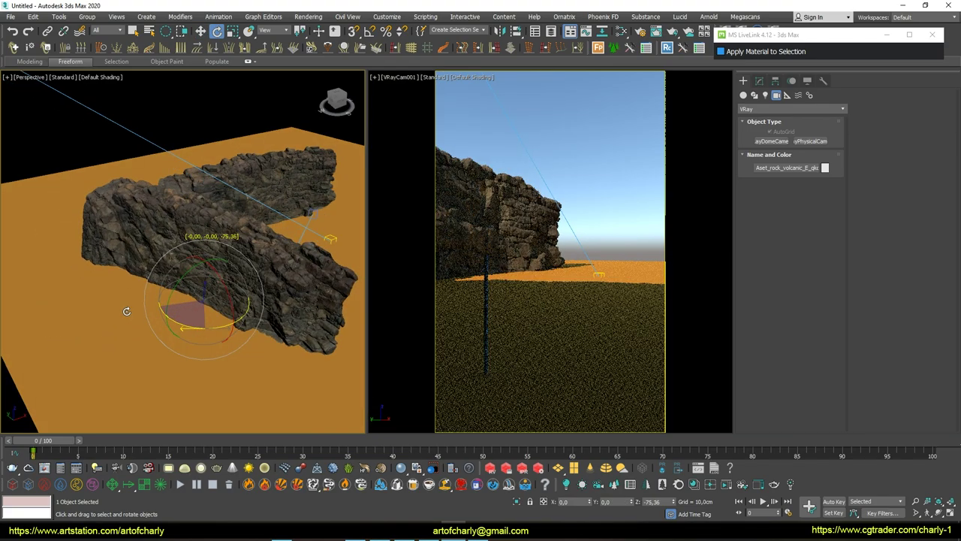
left_click_drag(127, 311, 228, 281)
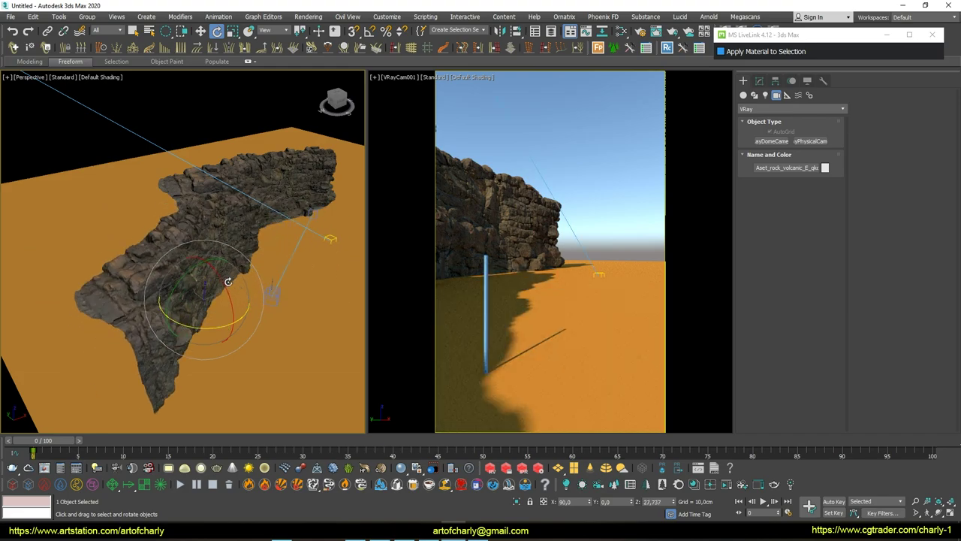
mouse_move(203, 325)
left_mouse_down()
mouse_move(151, 308)
mouse_move(177, 315)
left_mouse_up()
key("w")
mouse_move(204, 270)
left_mouse_down()
mouse_move(124, 248)
mouse_move(138, 293)
left_mouse_up()
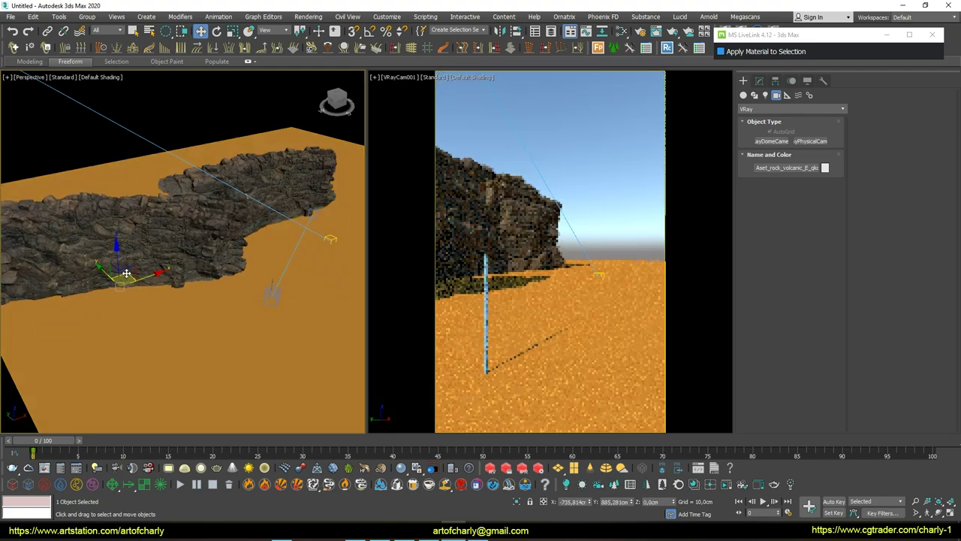
left_click_drag(139, 293, 154, 280)
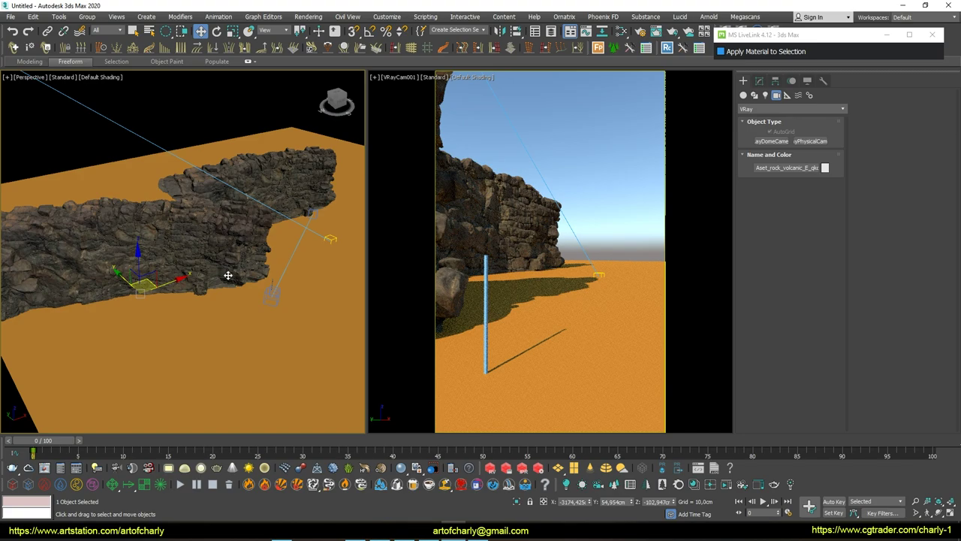
Add another instanced rock wall on the right side of the plane and raise it taller
middle_click_drag(228, 275, 196, 332, "alt")
left_click_drag(197, 333, 231, 313, "shift")
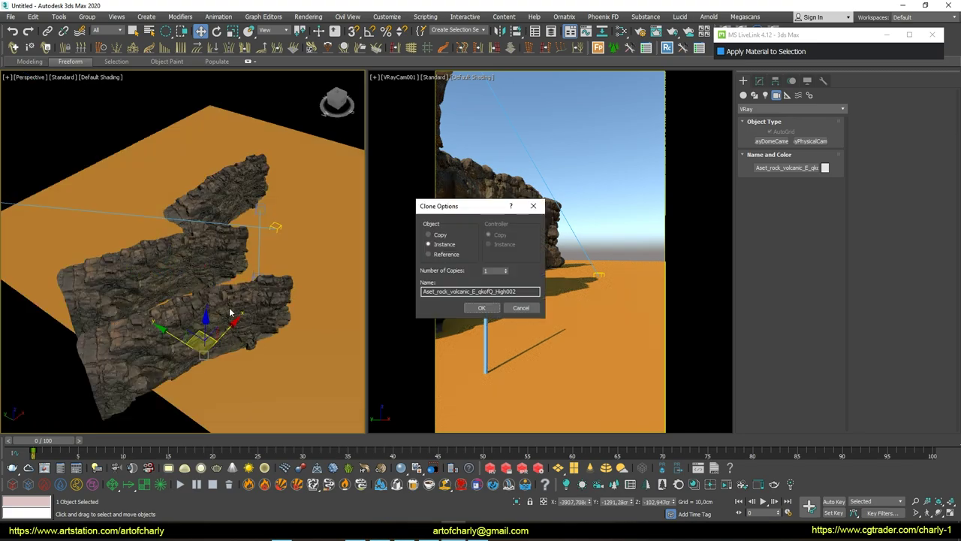
left_click(481, 307)
left_click_drag(195, 361, 338, 321)
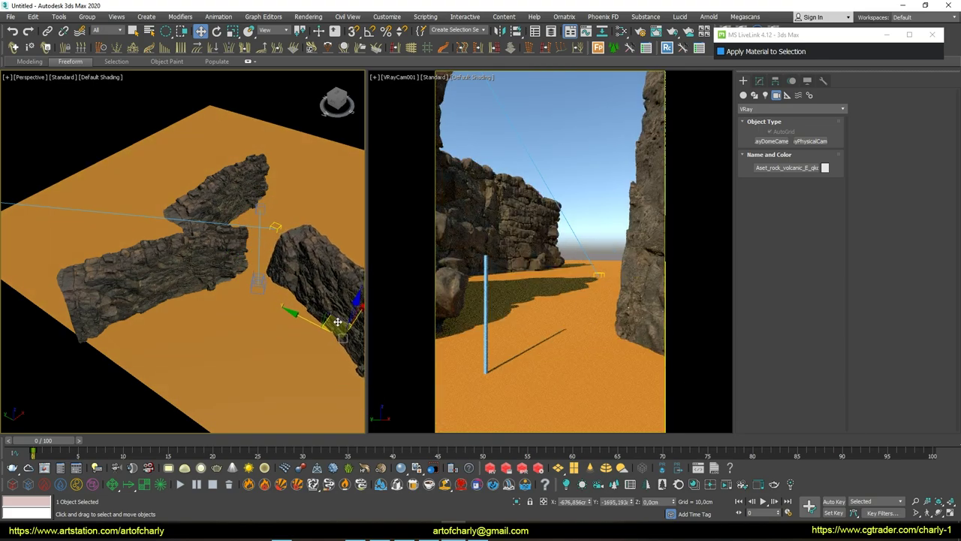
mouse_move(338, 322)
middle_mouse_down("alt")
mouse_move(215, 298)
mouse_move(306, 281)
middle_mouse_up("alt")
left_click_drag(289, 274, 300, 242)
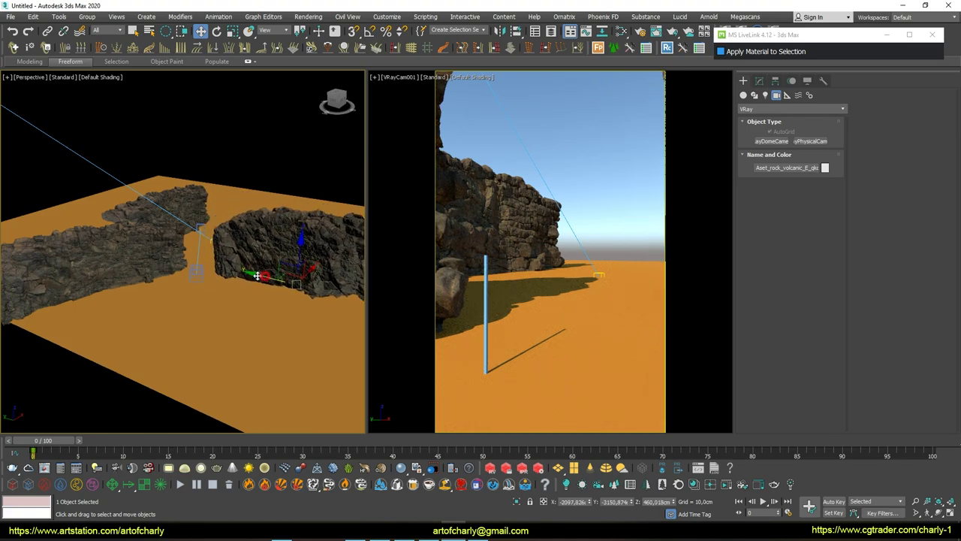
middle_click_drag(258, 278, 225, 285, "alt")
left_click(479, 538)
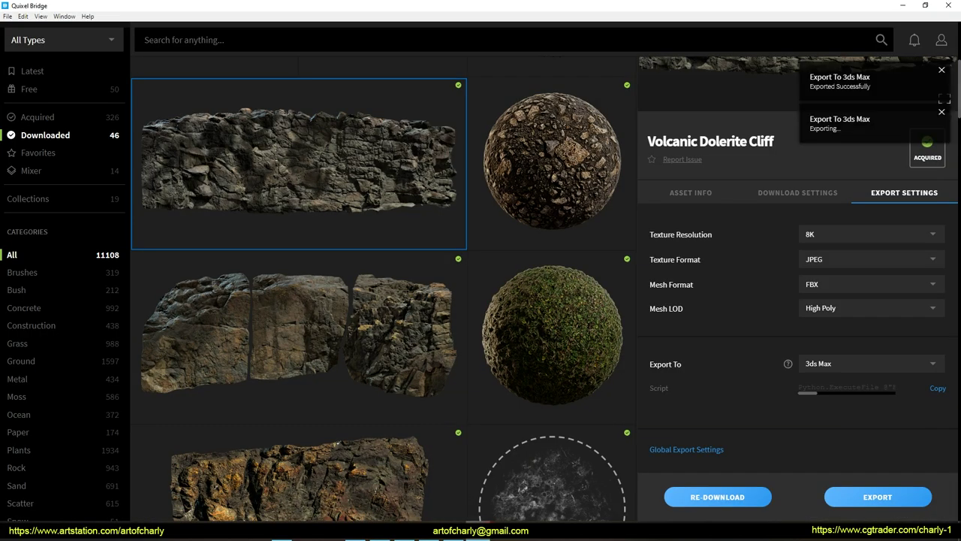
Browse Bridge's downloaded assets and select the Sharp Cliff scan
left_click(295, 322)
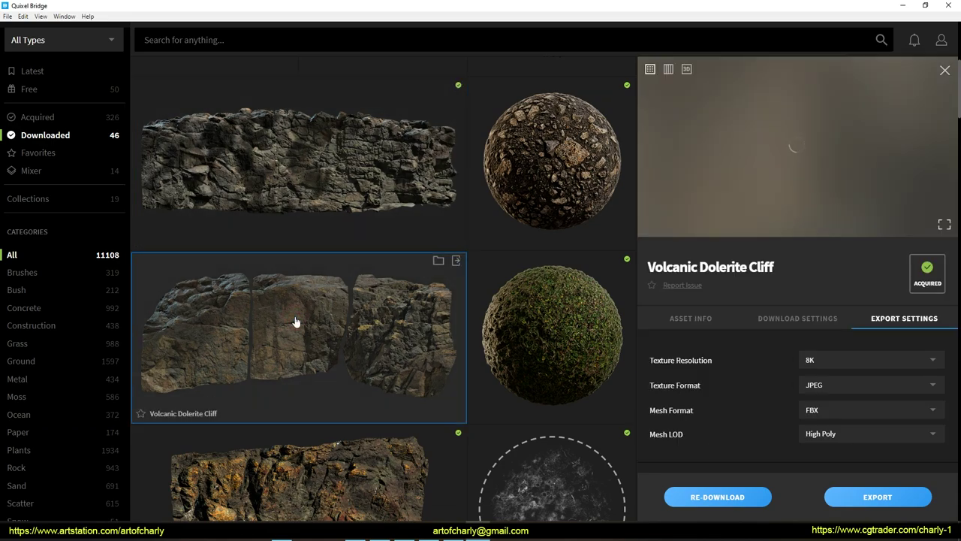
left_click(686, 319)
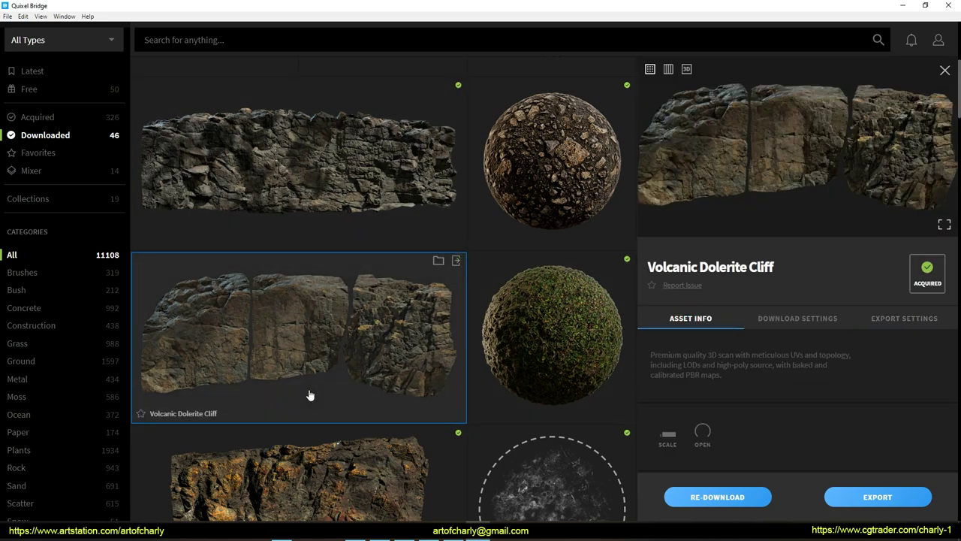
scroll(322, 331, "down", 3)
left_click(328, 311)
scroll(327, 310, "down", 2)
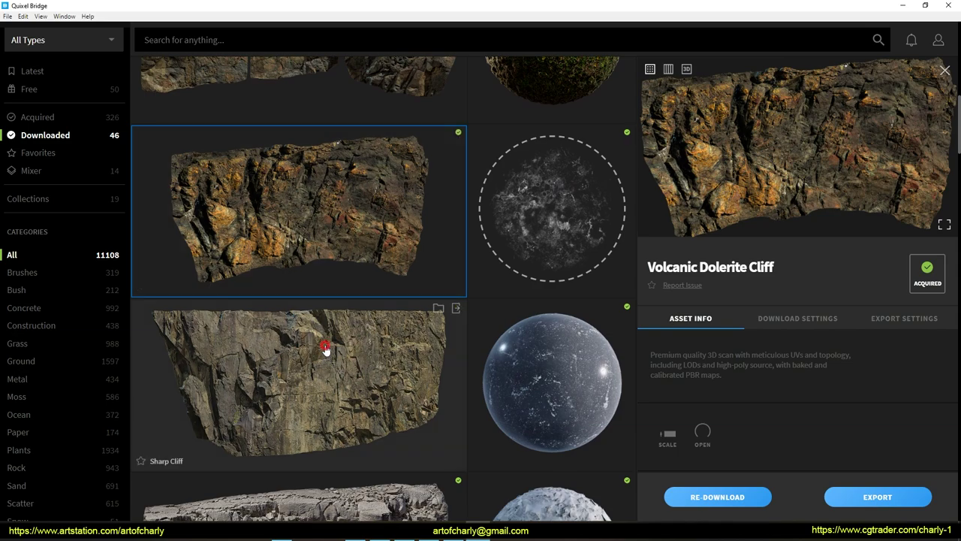
left_click(327, 351)
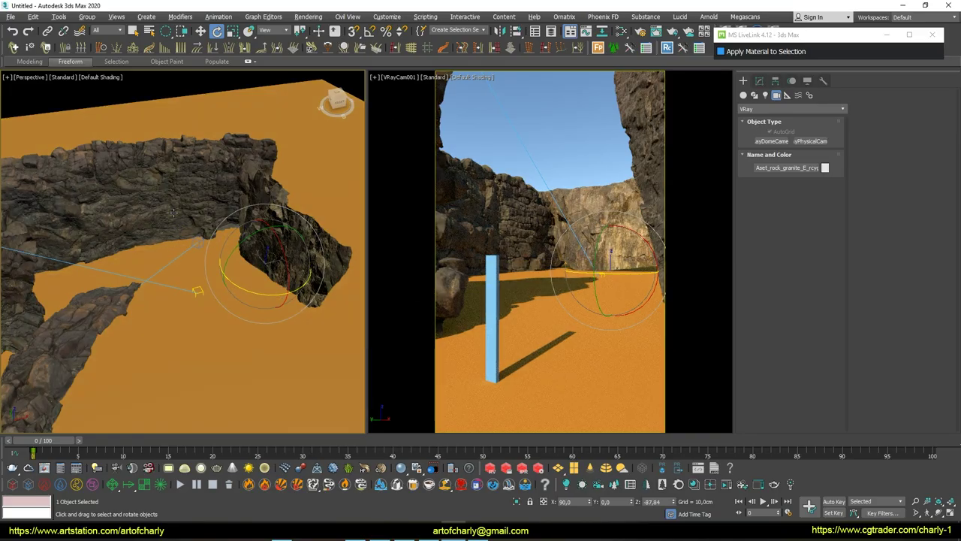
Reposition the imported Sharp Cliff granite at the far end of the shot
middle_click_drag(173, 213, 203, 202, "alt")
mouse_move(231, 204)
left_mouse_down()
mouse_move(193, 247)
mouse_move(159, 234)
mouse_move(223, 223)
mouse_move(214, 229)
left_mouse_up()
key("w")
Shift the granite cliff into place and add a rotated instanced copy of it
middle_click_drag(214, 229, 202, 248, "alt")
mouse_move(203, 247)
left_mouse_down("shift")
mouse_move(259, 240)
mouse_move(211, 259)
left_mouse_up("shift")
left_click(484, 308)
key("e")
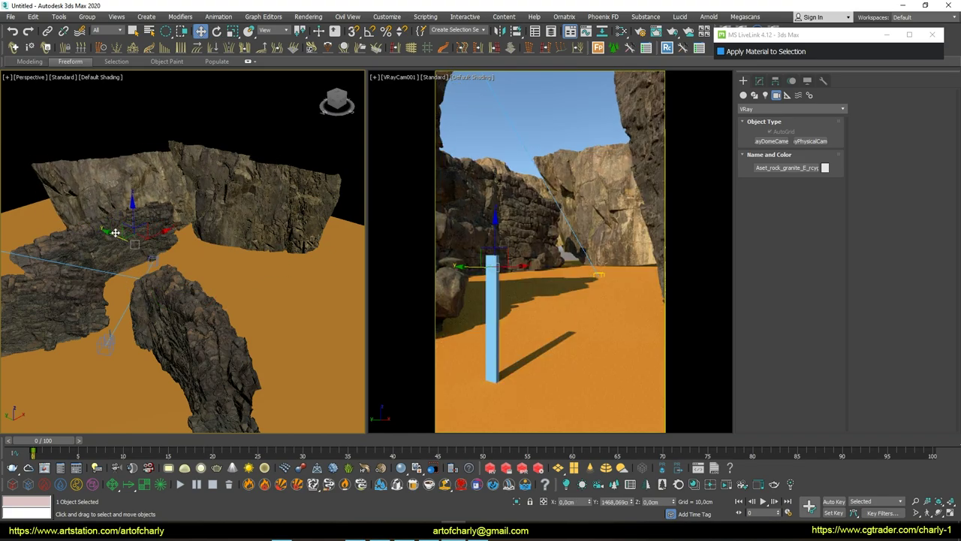
left_click_drag(218, 226, 228, 216)
key("w")
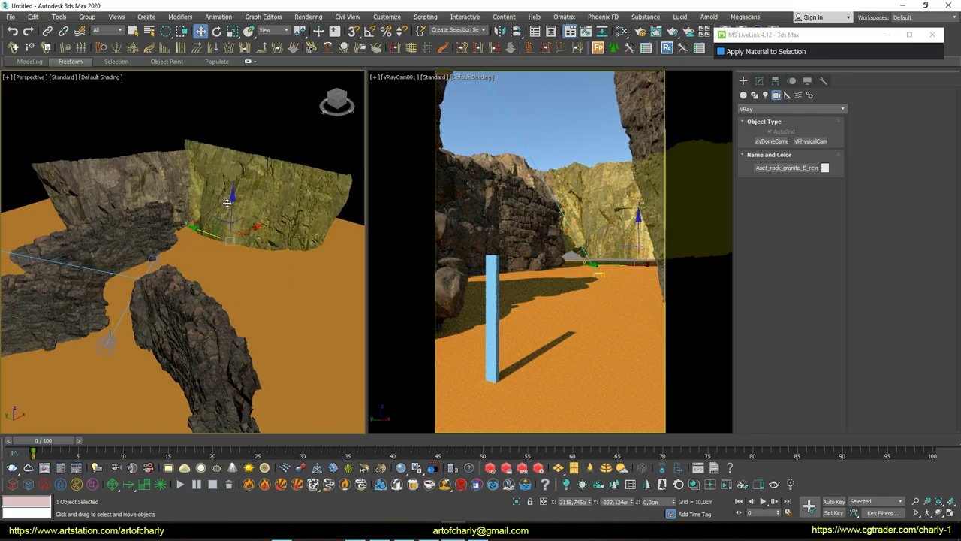
Move the volcanic rock piece into the gap between the cliffs
mouse_move(218, 248)
left_mouse_down()
mouse_move(154, 255)
mouse_move(174, 222)
mouse_move(203, 208)
left_mouse_up()
key("e")
key("w")
left_click_drag(160, 229, 234, 231)
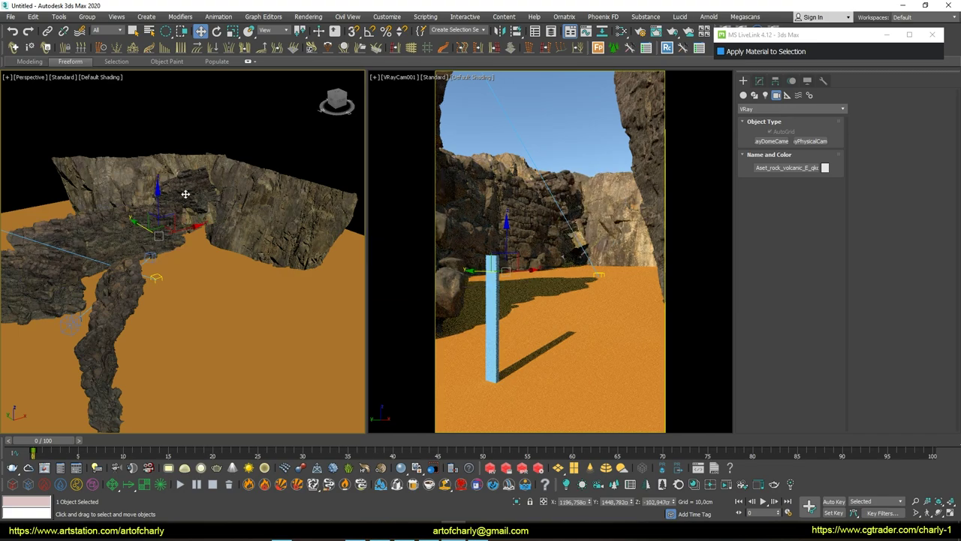
mouse_move(234, 231)
middle_mouse_down("alt")
mouse_move(127, 202)
mouse_move(180, 199)
mouse_move(150, 210)
middle_mouse_up("alt")
left_click_drag(150, 210, 160, 214)
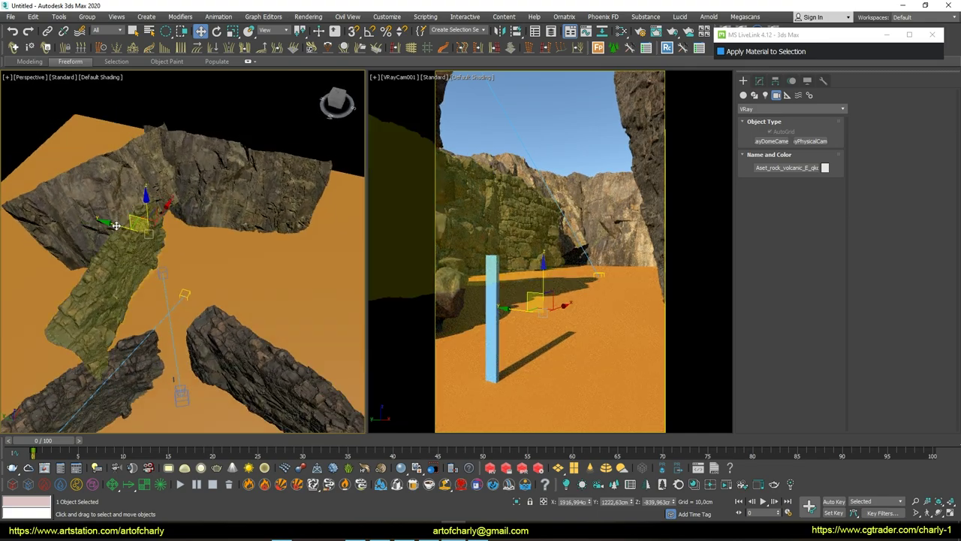
mouse_move(161, 214)
middle_mouse_down("alt")
mouse_move(122, 184)
mouse_move(212, 233)
middle_mouse_up("alt")
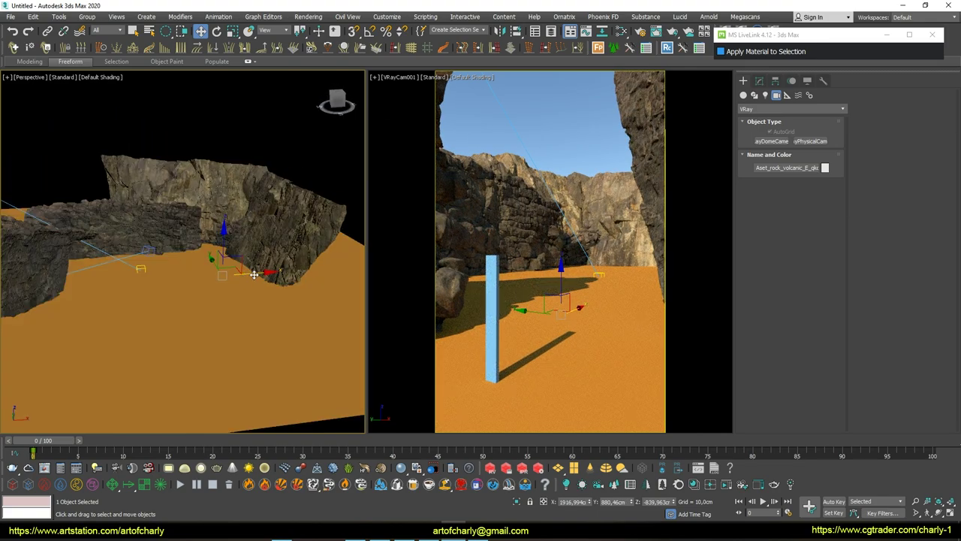
Lower the granite cliff so it rests on the ground
left_click_drag(239, 275, 251, 201)
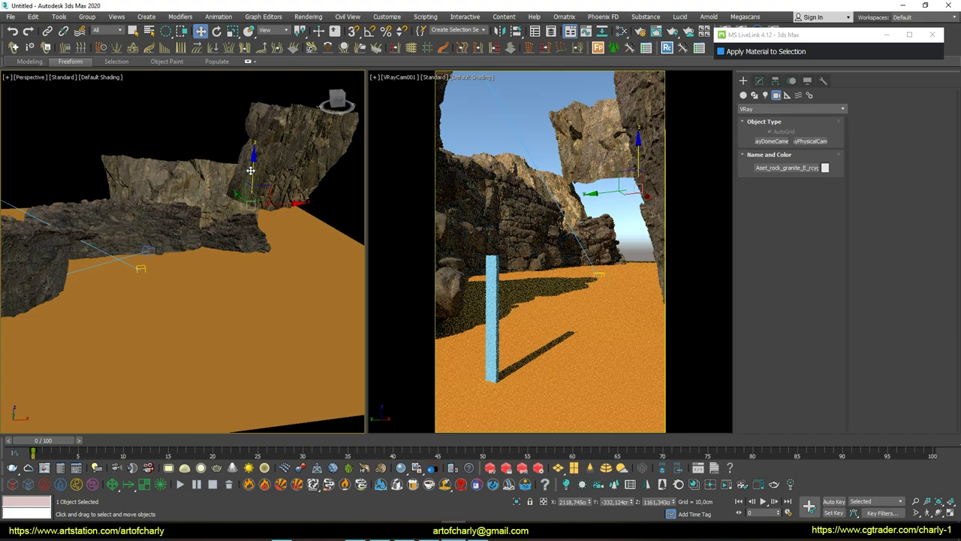
key("r")
middle_click_drag(251, 201, 223, 213, "alt")
key("w")
left_click_drag(242, 230, 235, 265)
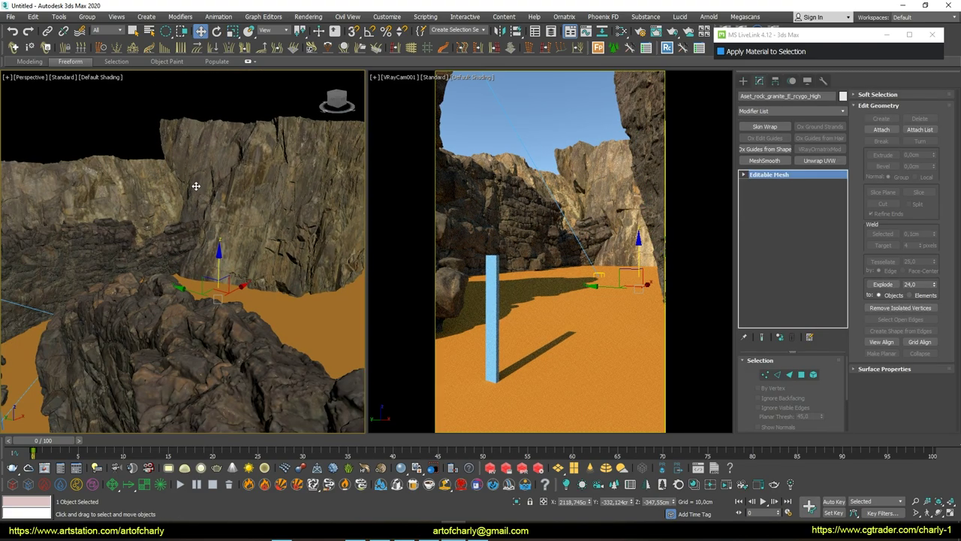
Add another instanced granite cliff and slide it along the back of the canyon
left_click_drag(188, 293, 156, 198, "shift")
left_click(478, 306)
middle_click_drag(157, 197, 126, 219, "alt")
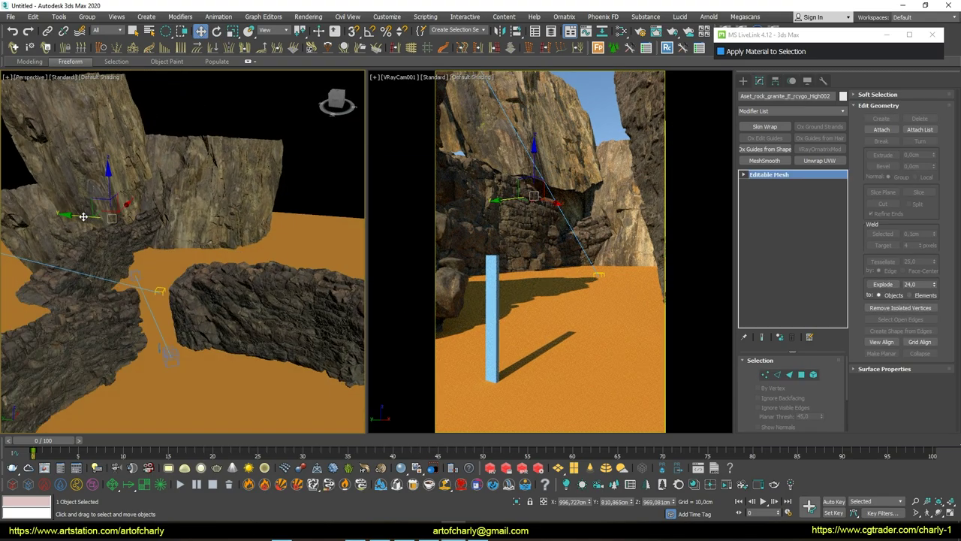
left_click_drag(83, 216, 34, 214)
mouse_move(34, 214)
middle_mouse_down("alt")
mouse_move(159, 188)
mouse_move(195, 210)
middle_mouse_up("alt")
Add a VRayAerialPerspective atmosphere in Environment and Effects, then close the window
key("8")
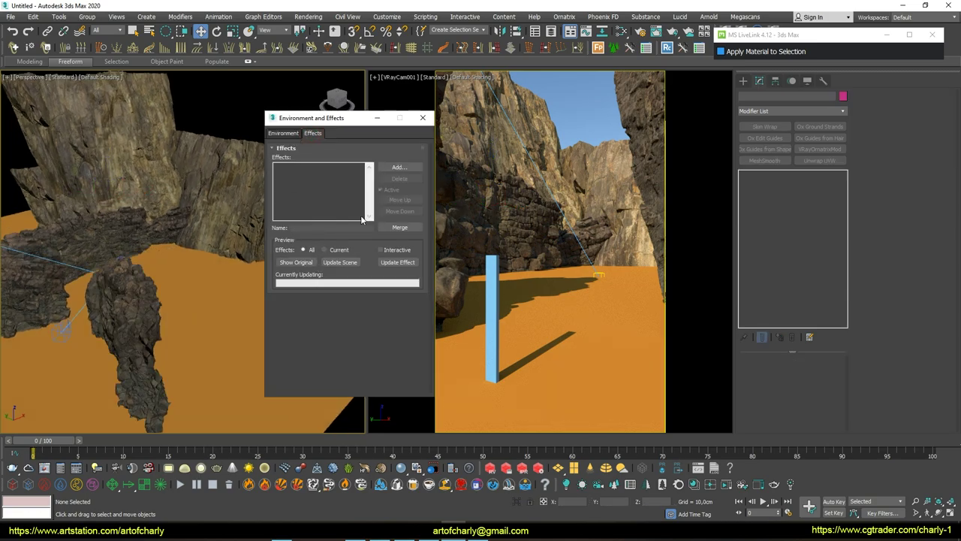
left_click(282, 133)
left_click(399, 323)
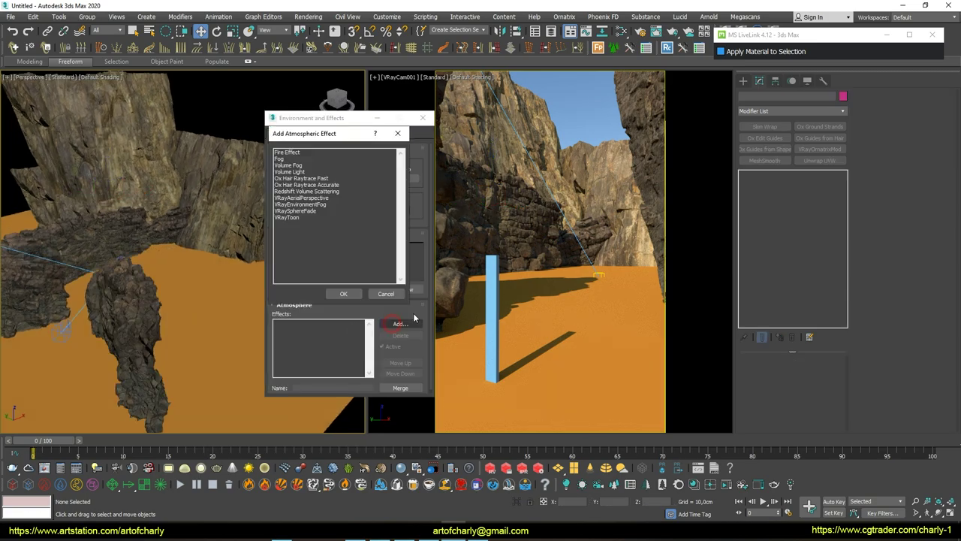
left_click(313, 198)
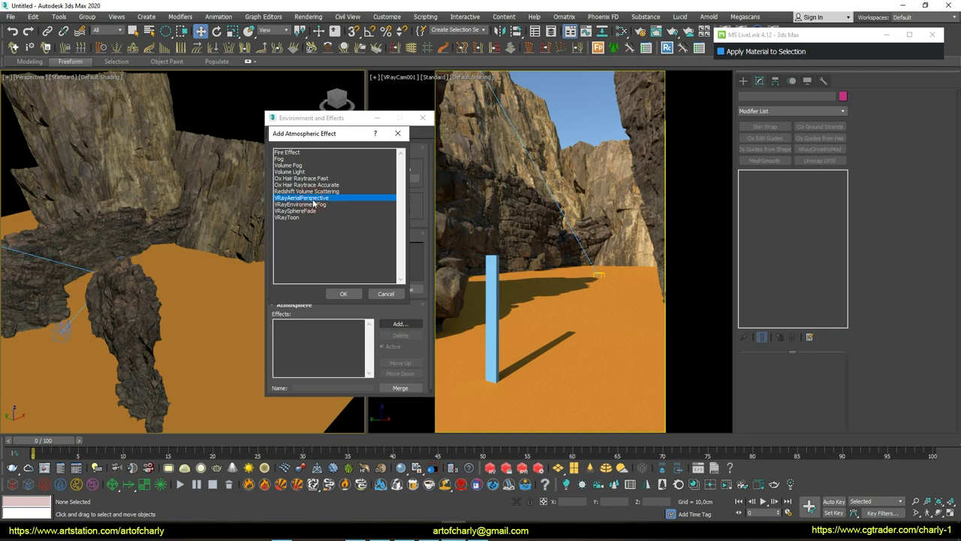
left_click(345, 292)
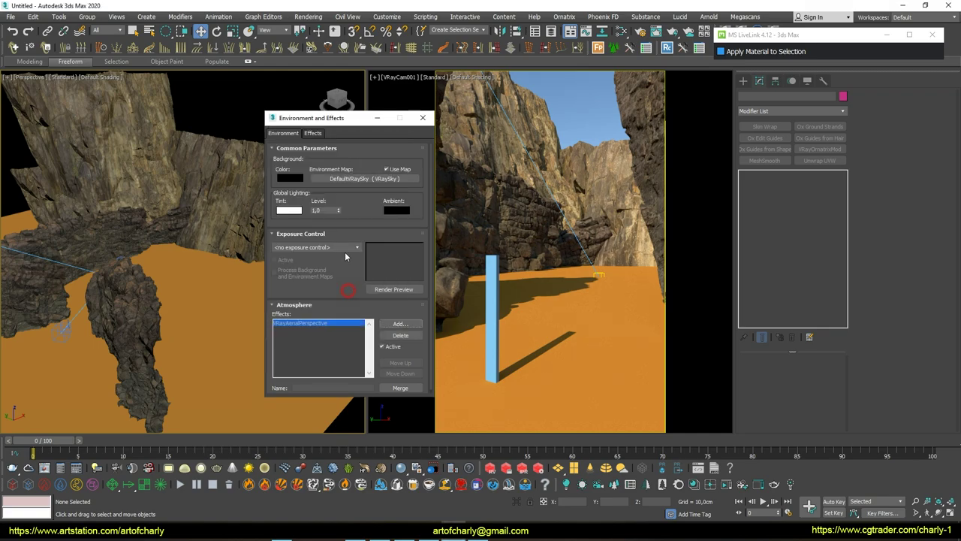
left_click_drag(352, 128, 276, 90)
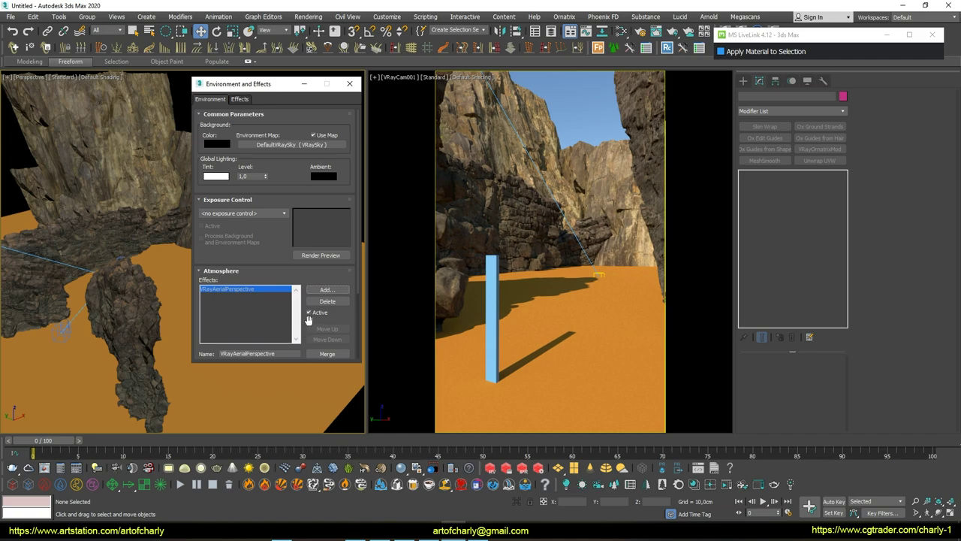
scroll(292, 277, "down", 2)
scroll(296, 248, "down", 3)
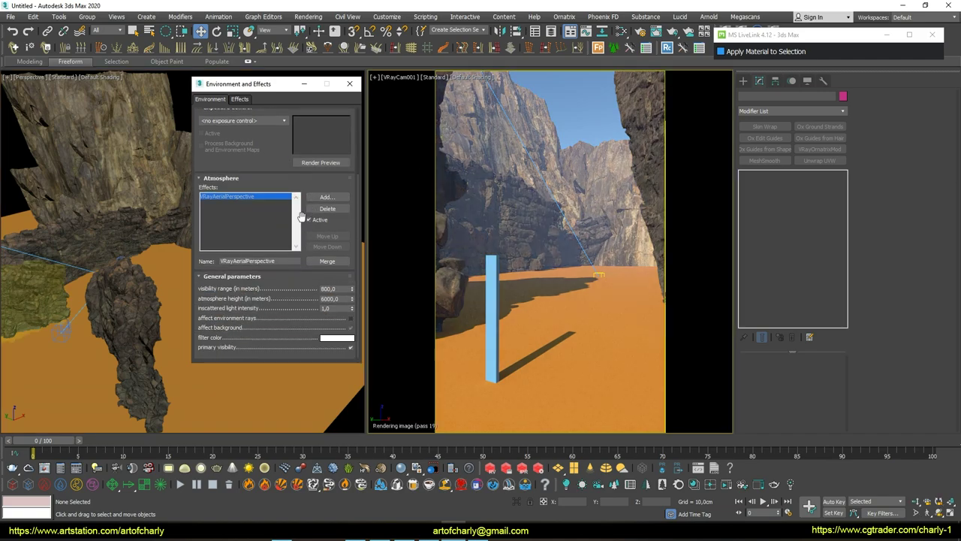
left_click(351, 82)
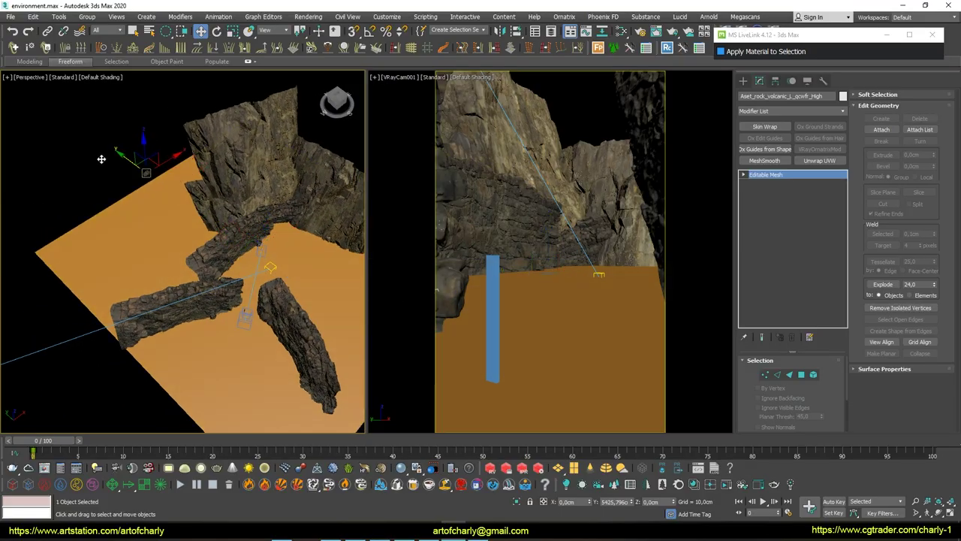
Create a Forest Pack scatter on the ground using the volcanic rock as its custom object
left_click(597, 47)
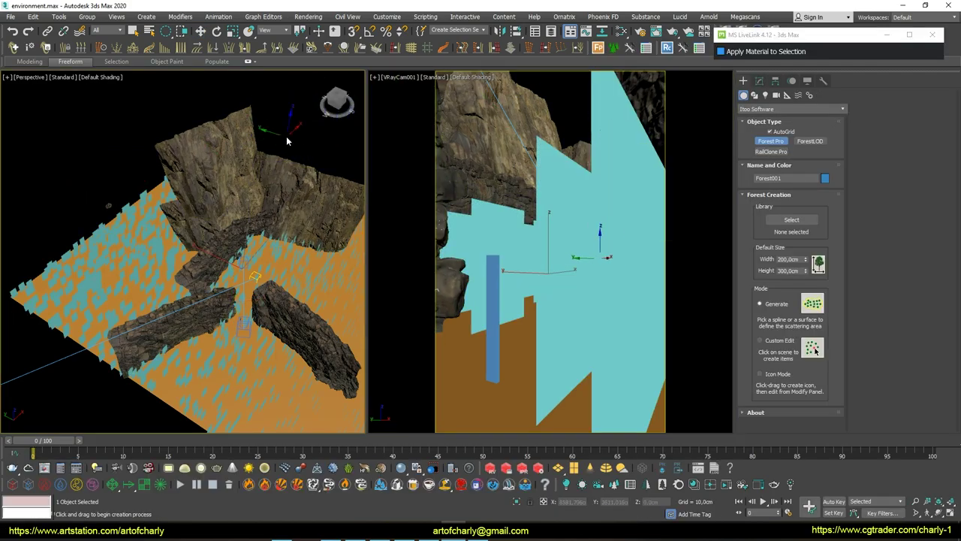
right_click(814, 350)
left_click(759, 81)
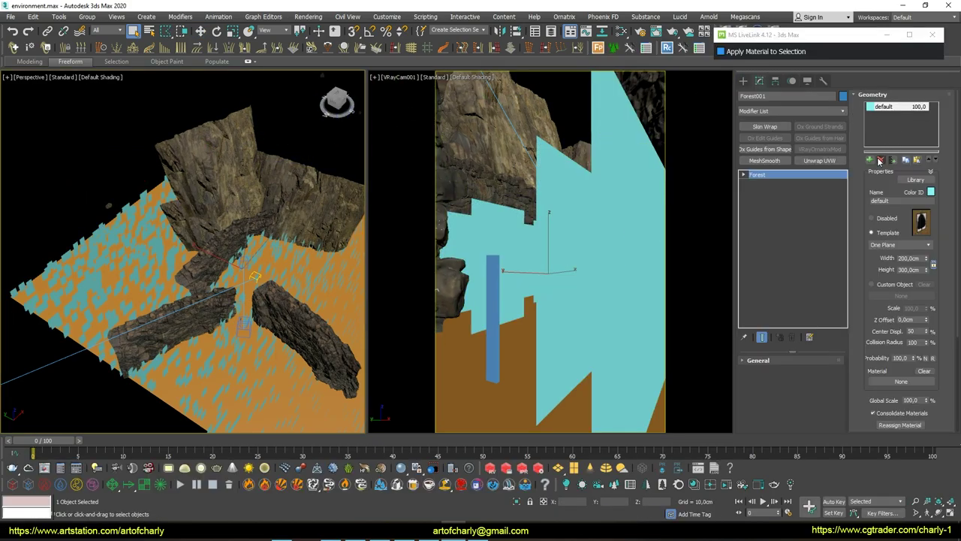
left_click(885, 286)
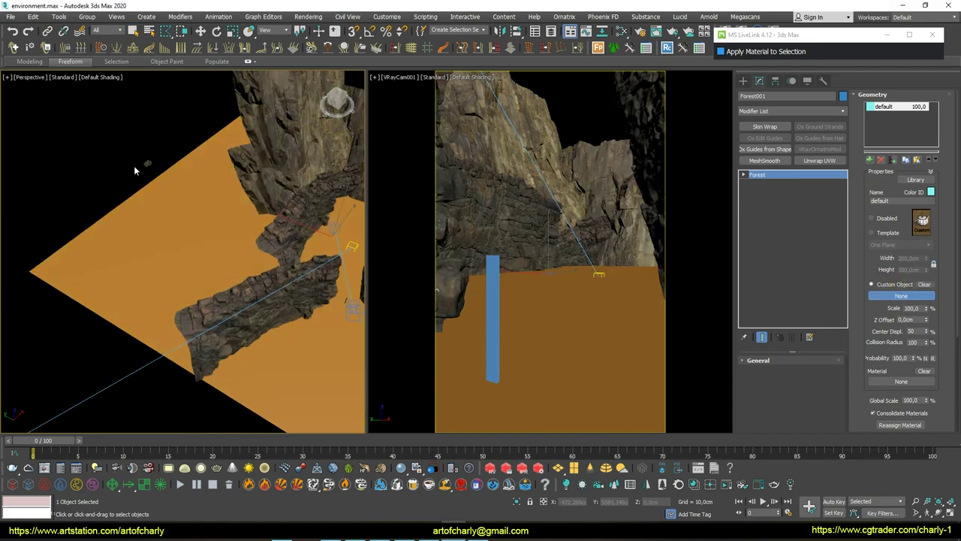
left_click(148, 163)
left_click(516, 293)
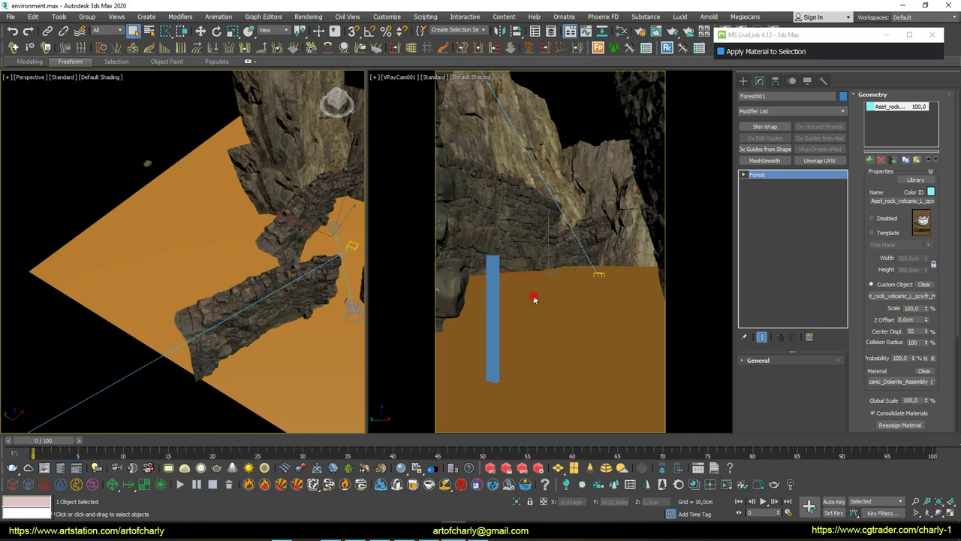
Show the scattered rocks as proxies and shrink the density pattern from 6800 to 6272 cm
scroll(865, 233, "down", 5)
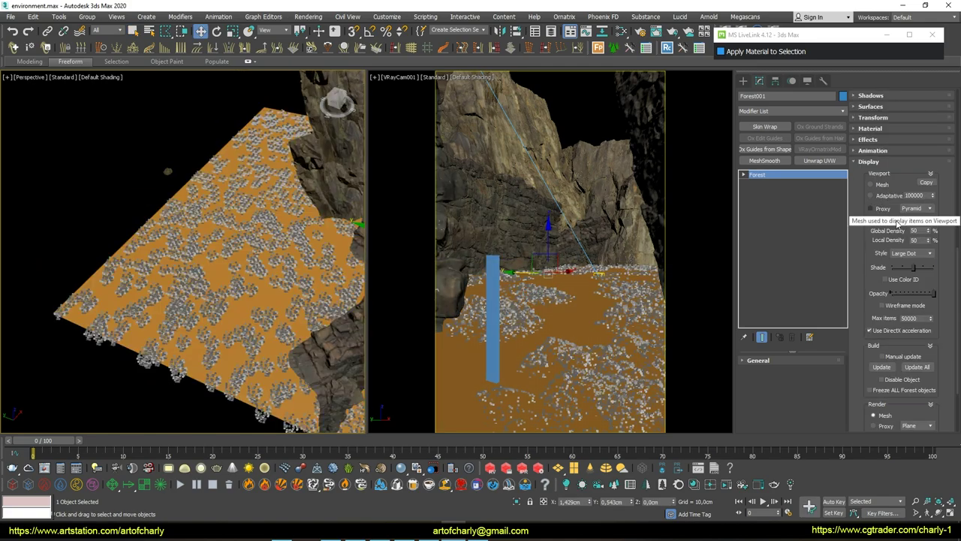
left_click(871, 208)
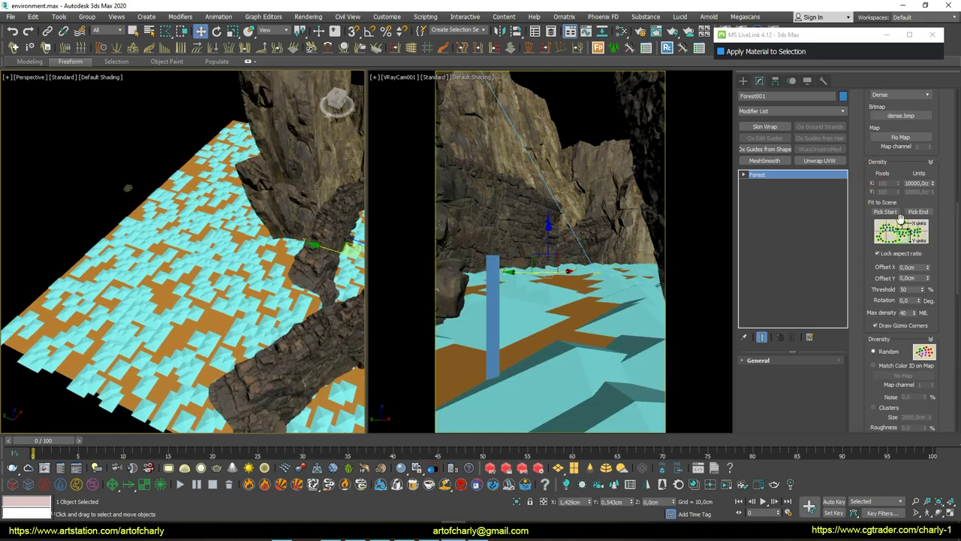
mouse_move(933, 183)
left_mouse_down()
mouse_move(934, 200)
mouse_move(925, 180)
left_mouse_up()
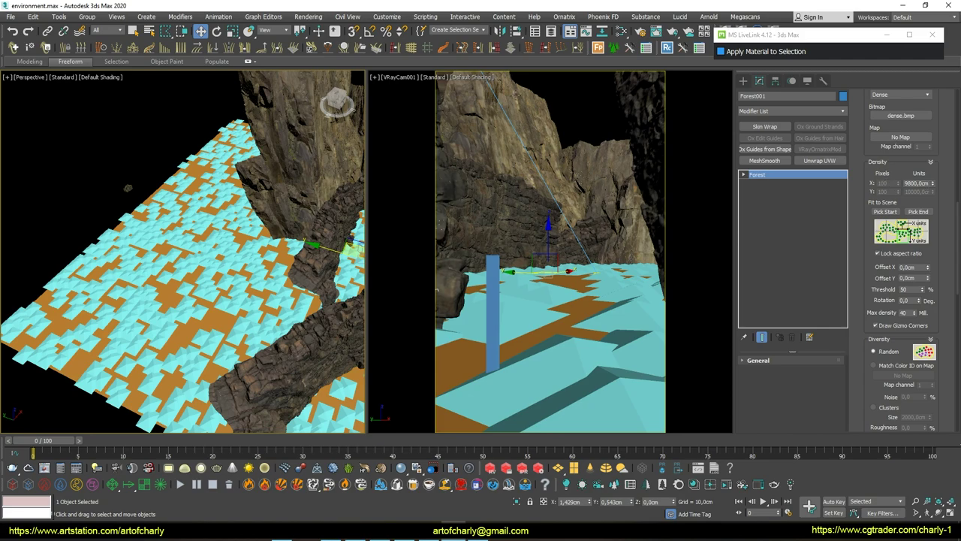
left_click(458, 78)
left_click(470, 98)
left_click_drag(934, 188, 934, 218)
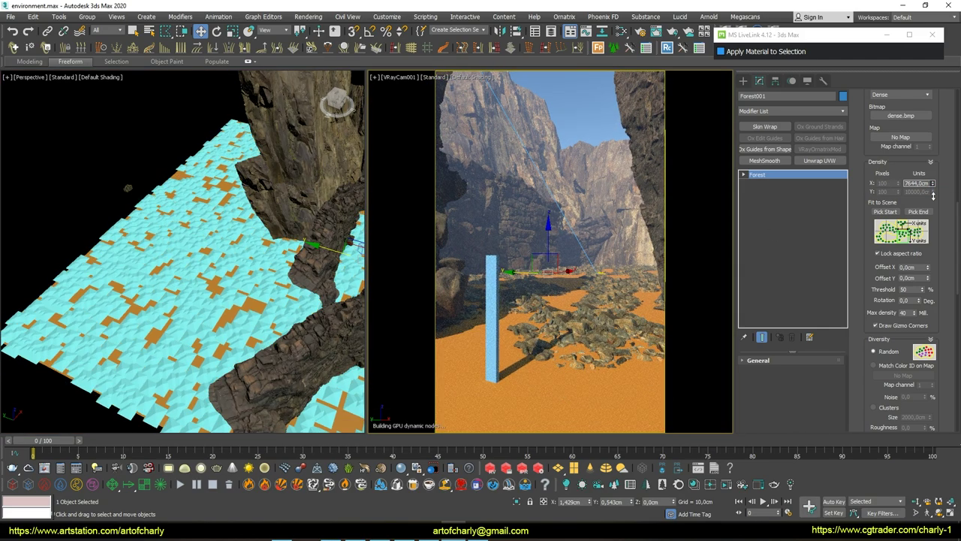
Export the Weathered Icelandic Lava Spire from Quixel Bridge and select it in 3ds Max
key("alt+Tab")
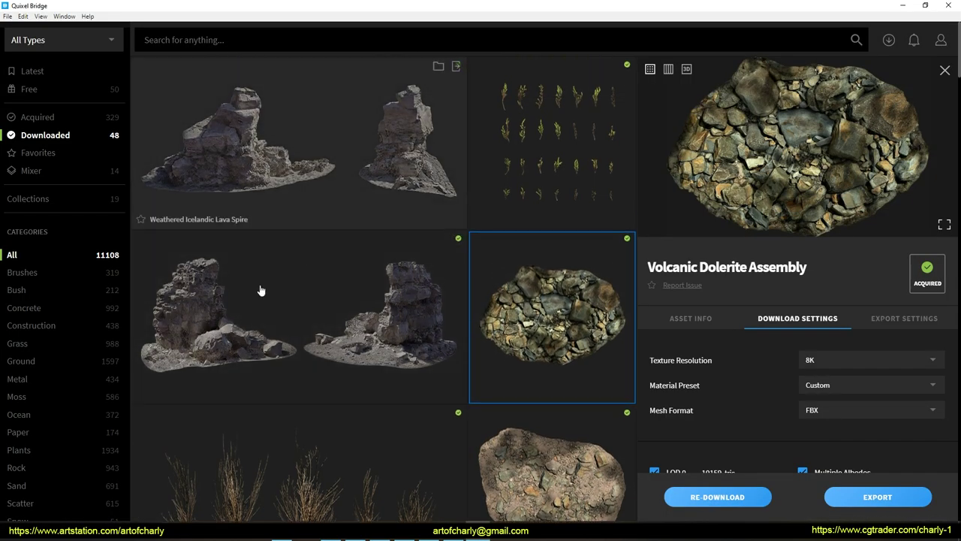
left_click(327, 137)
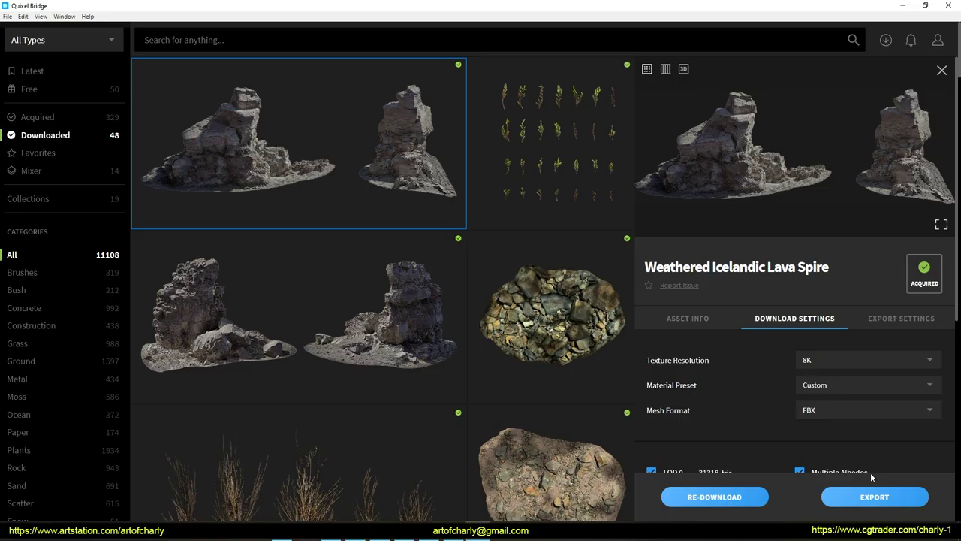
left_click(874, 496)
key("w")
middle_click_drag(189, 311, 225, 292, "alt")
left_click(203, 299)
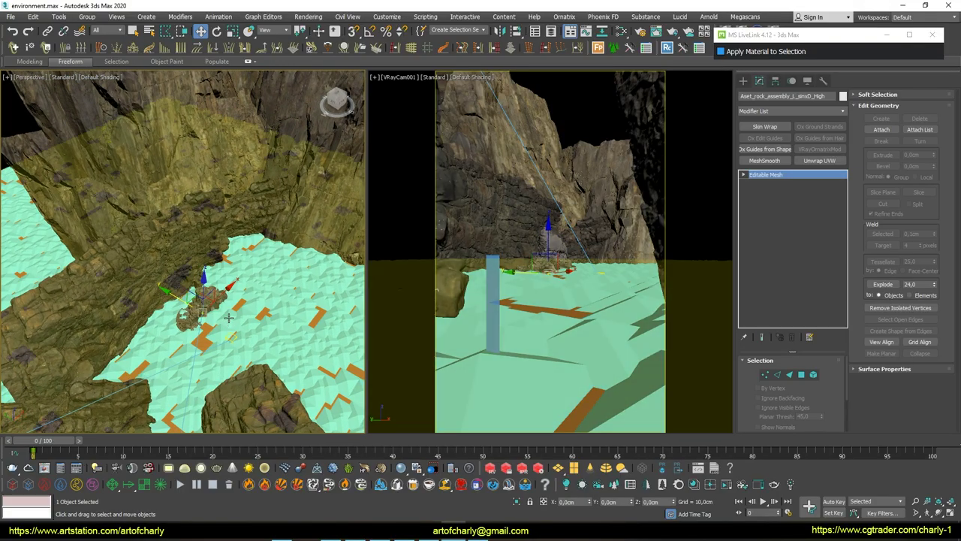
Move the lava spire rock into position behind the cliffs
left_click_drag(224, 292, 277, 210)
scroll(187, 307, "down", 5)
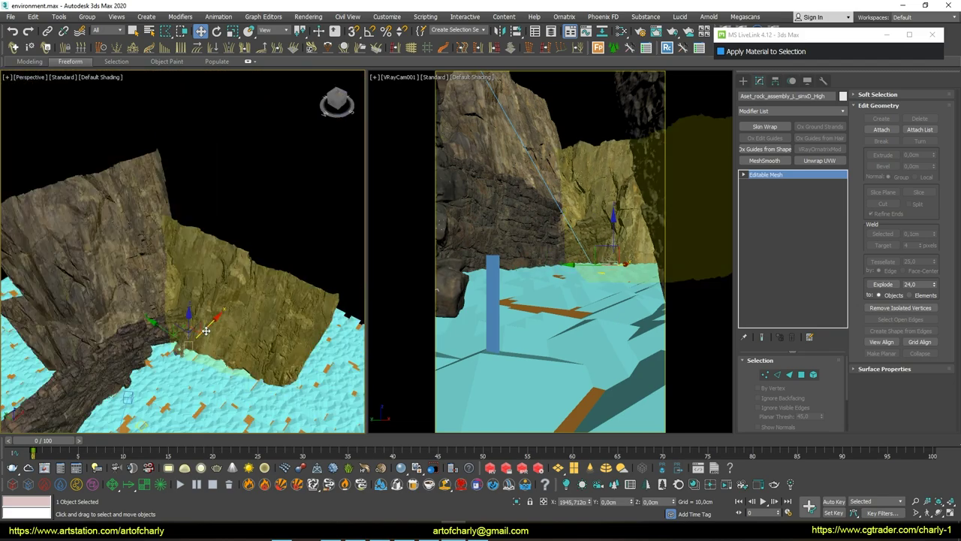
middle_click_drag(187, 306, 214, 335, "alt")
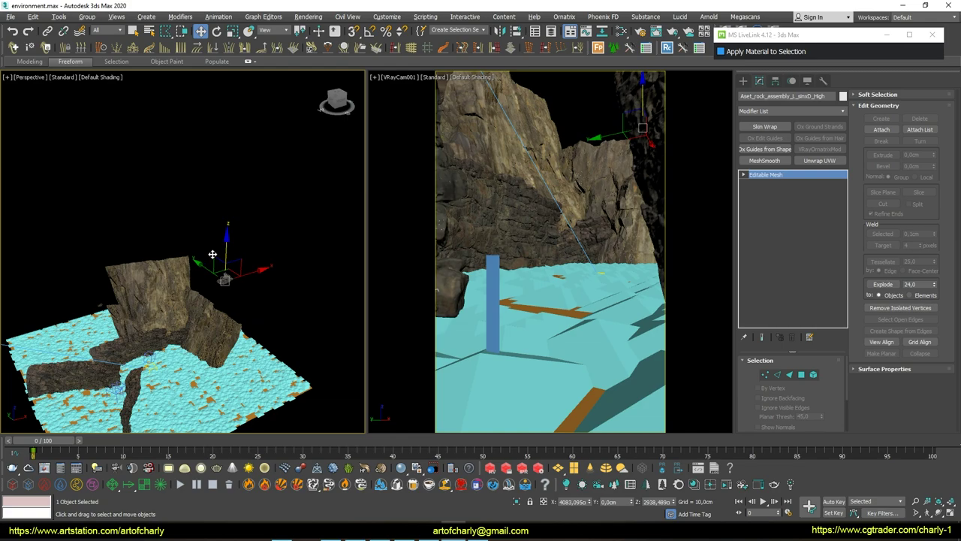
middle_click_drag(212, 254, 220, 262, "alt")
left_click_drag(182, 262, 311, 268)
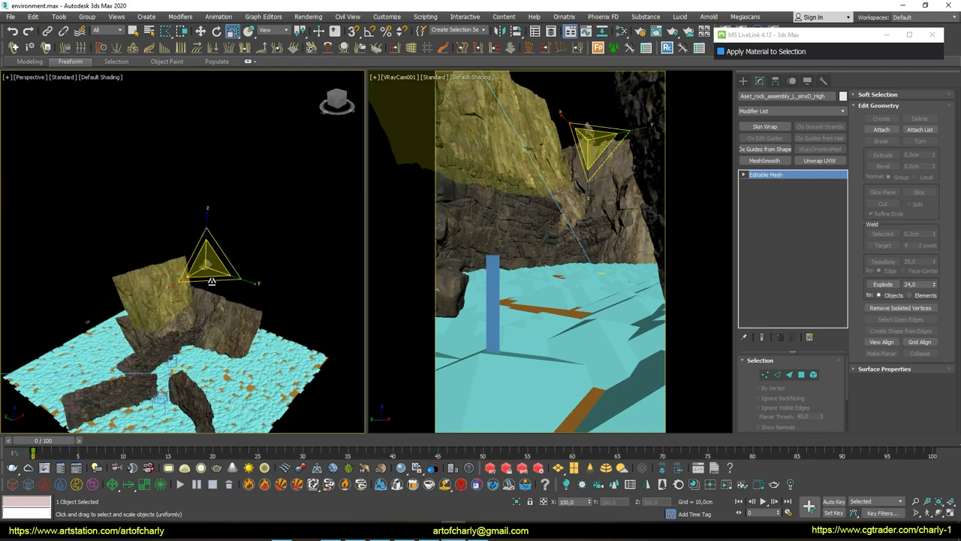
left_click_drag(311, 268, 296, 221)
middle_click_drag(295, 221, 220, 246, "alt")
scroll(253, 286, "up", 3)
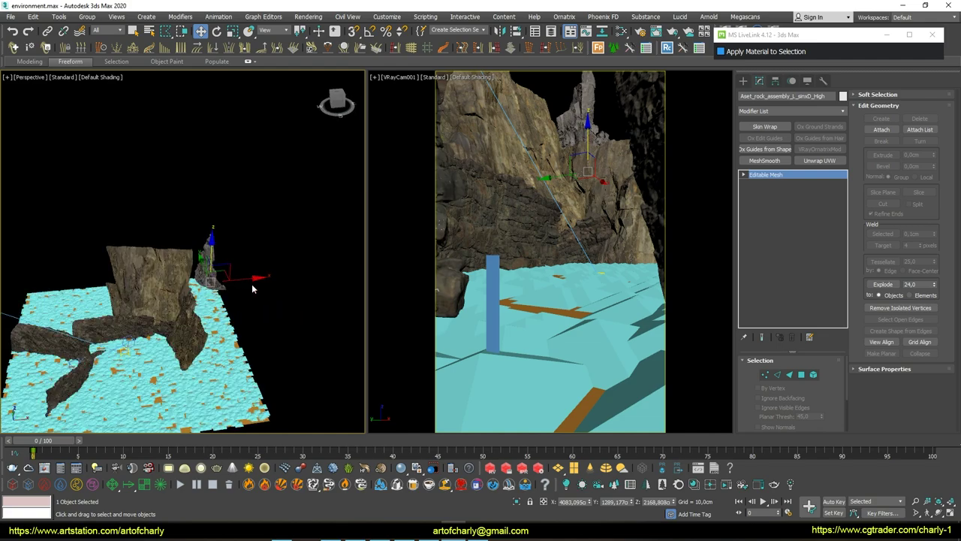
Add an instanced spire copy turned about 115 degrees, plus another copy lifted high
left_click_drag(244, 280, 285, 277, "shift")
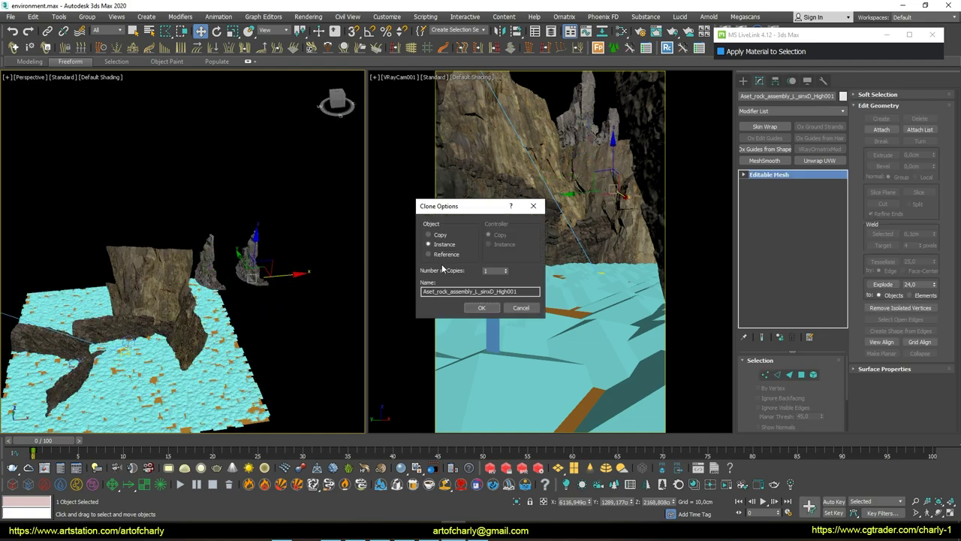
left_click(476, 309)
left_click_drag(245, 295, 111, 261)
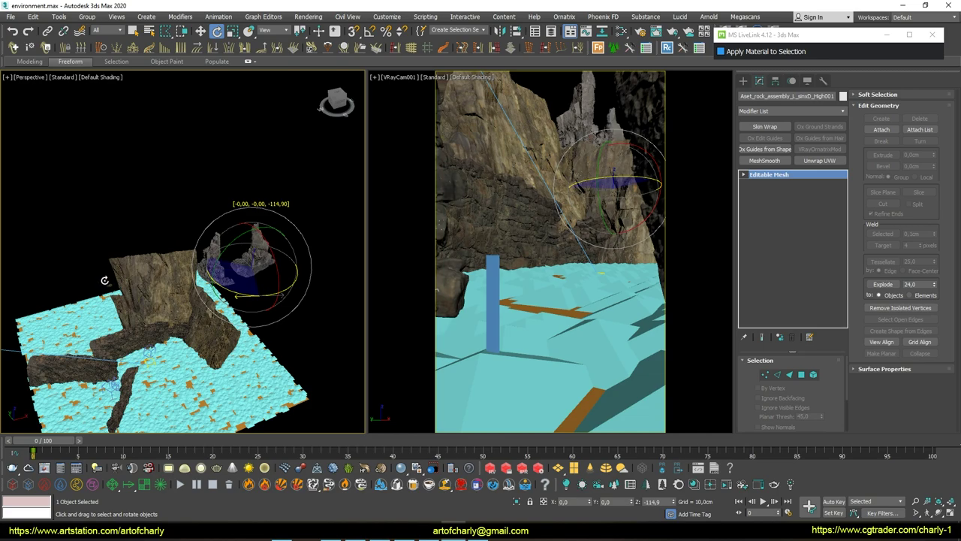
key("w")
middle_click_drag(111, 261, 248, 248, "alt")
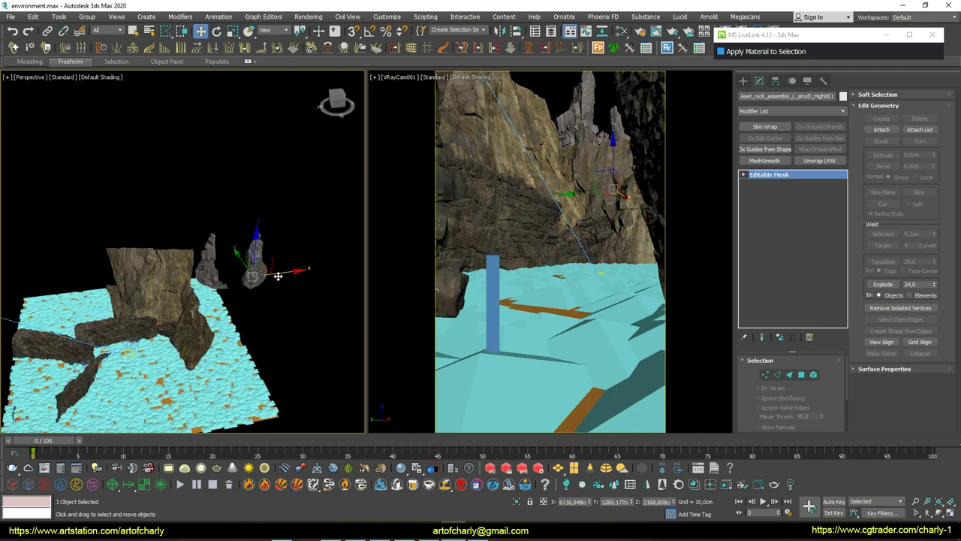
mouse_move(248, 248)
left_mouse_down("shift")
mouse_move(245, 219)
mouse_move(197, 163)
left_mouse_up("shift")
key("q")
left_click(441, 77)
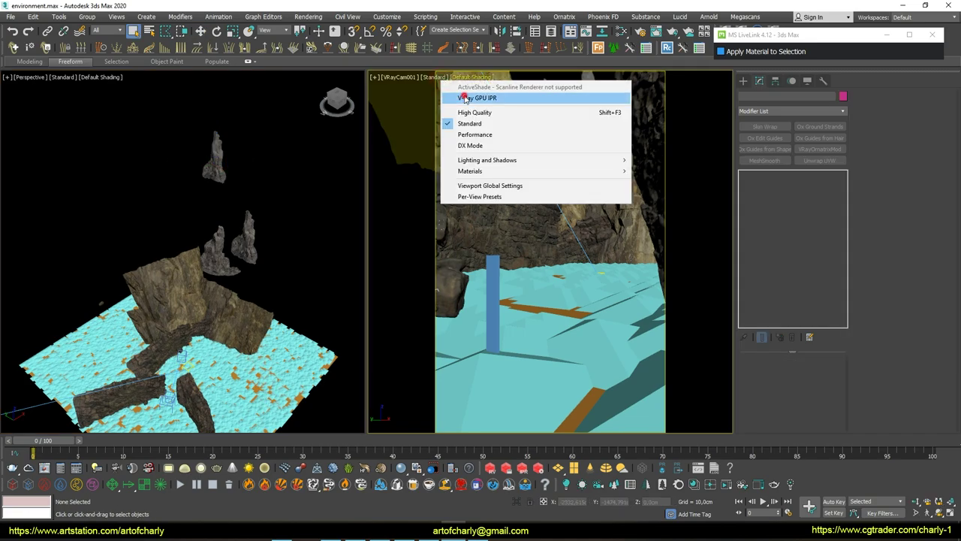
Start V-Ray GPU IPR in the camera view, then clone a spire rock and raise the copy
left_click(473, 97)
left_click(562, 145)
key("w")
mouse_move(299, 225)
left_mouse_down()
mouse_move(263, 210)
mouse_move(225, 279)
left_mouse_up()
key("Return")
middle_click_drag(226, 245, 255, 214, "alt")
mouse_move(255, 214)
left_mouse_down()
mouse_move(233, 194)
mouse_move(123, 216)
left_mouse_up()
Rotate, move and scale the spire copies to arrange the distant peaks
key("e")
key("w")
middle_click_drag(192, 219, 225, 209, "alt")
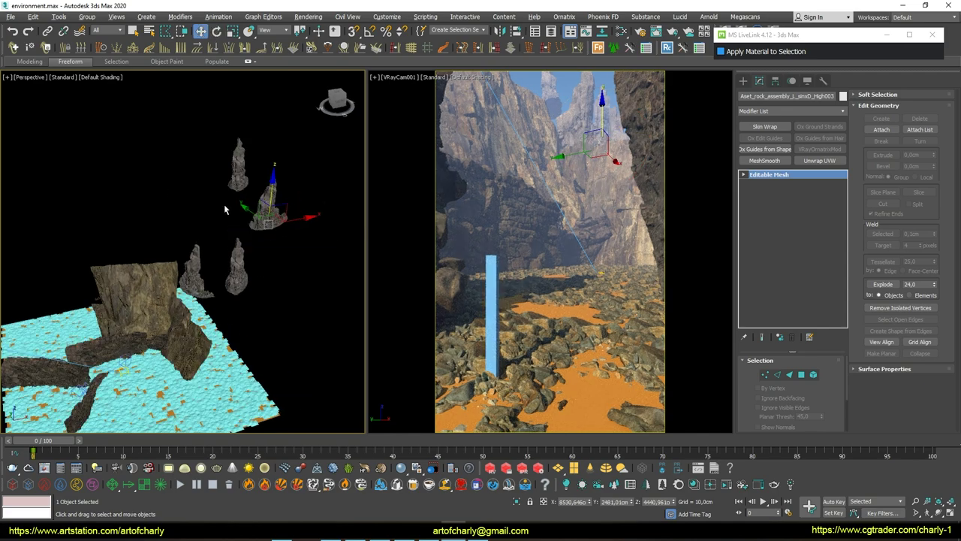
left_click_drag(295, 218, 309, 207)
left_click(237, 162)
key("r")
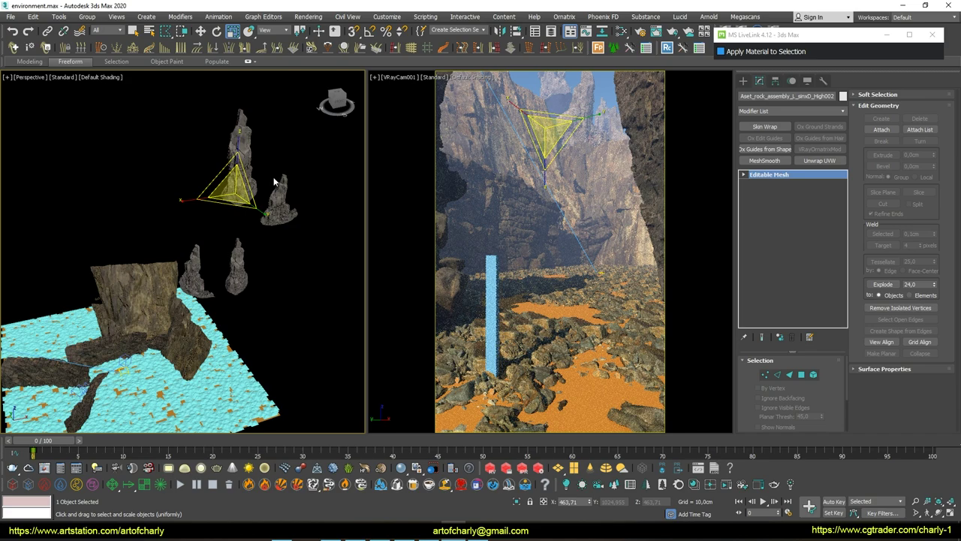
key("w")
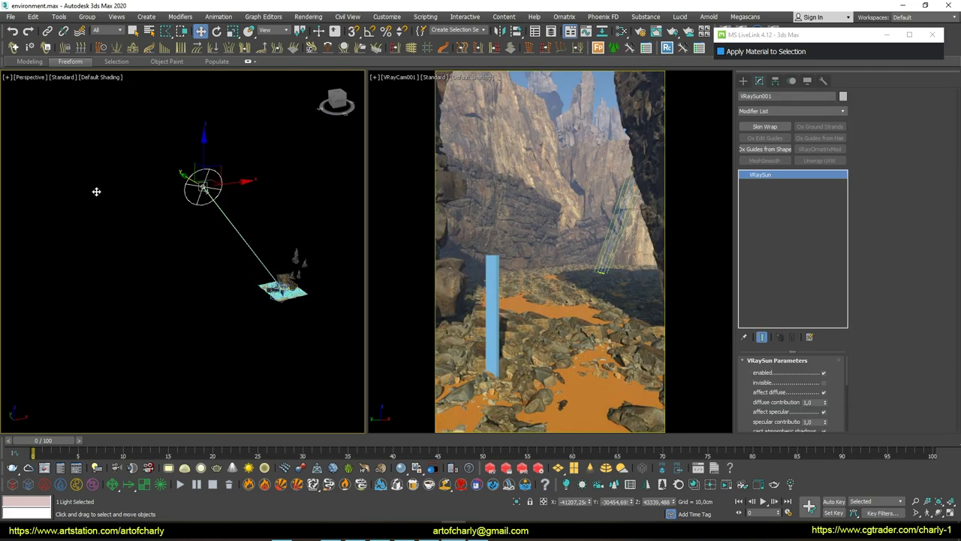
Move the V-Ray sun to change the light direction and export Dead Broom Bush from Bridge
mouse_move(96, 191)
left_mouse_down()
mouse_move(206, 228)
mouse_move(164, 243)
mouse_move(266, 185)
left_mouse_up()
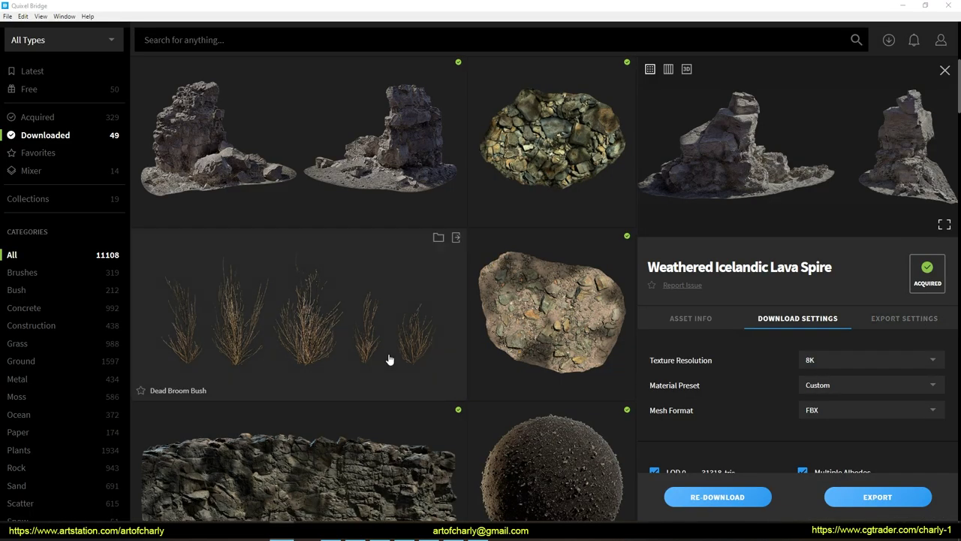
left_click(357, 314)
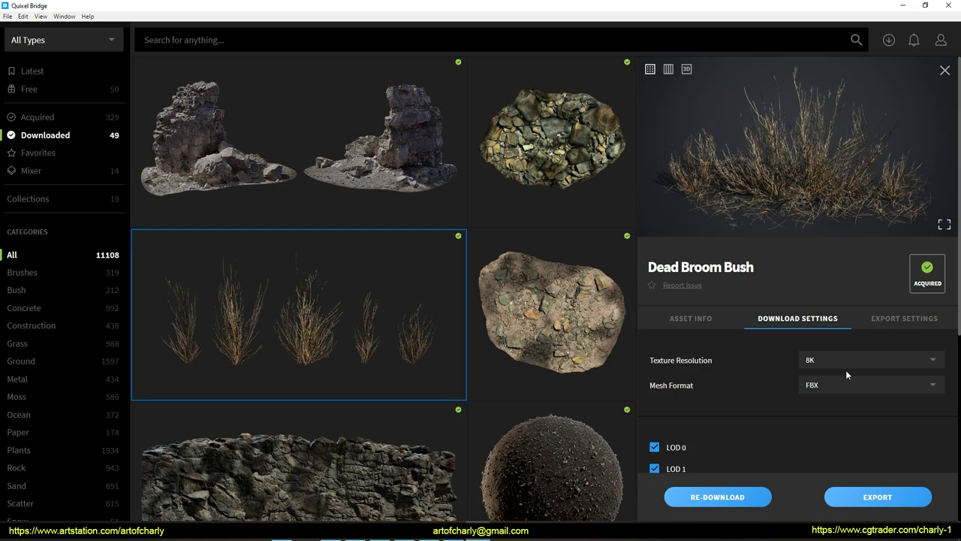
scroll(847, 370, "down", 2)
left_click(880, 495)
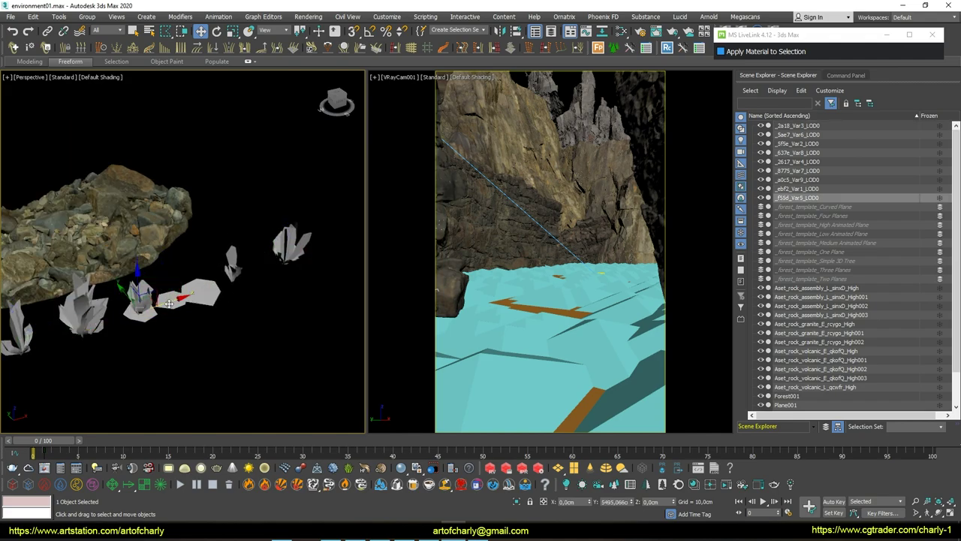
Create Forest002 and use Add Multiple to pick the six _Var LOD0 plant models
mouse_move(256, 287)
middle_mouse_down()
mouse_move(204, 302)
mouse_move(197, 314)
middle_mouse_up()
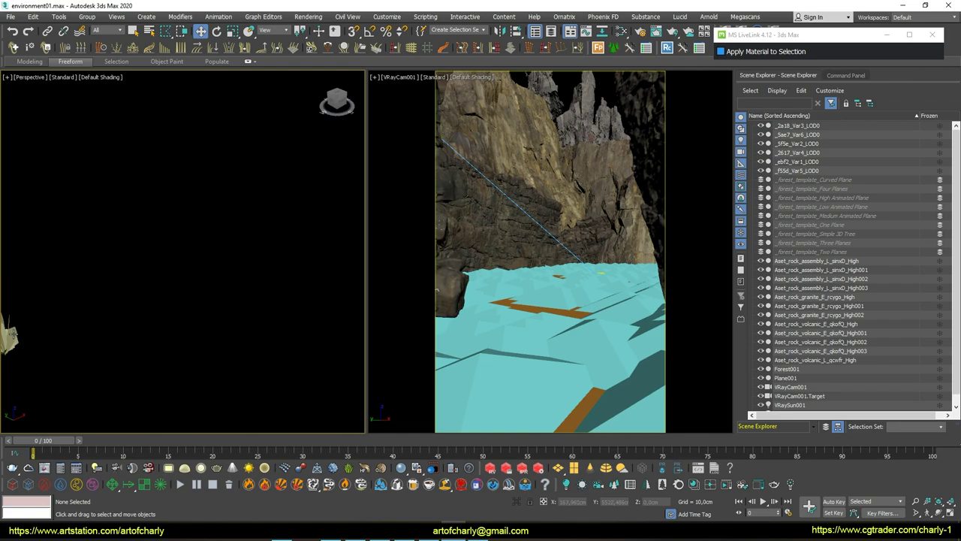
middle_click_drag(153, 293, 240, 303)
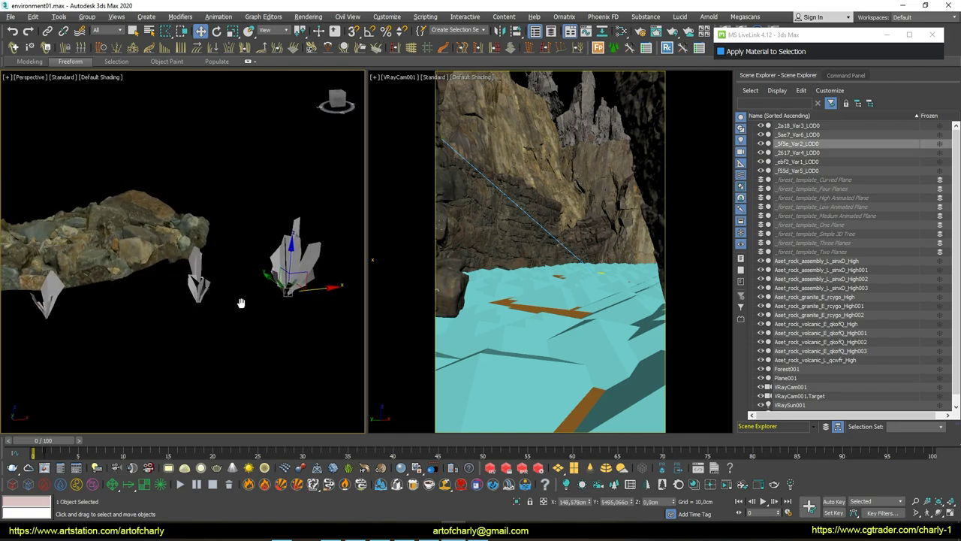
left_click(591, 398)
key("w")
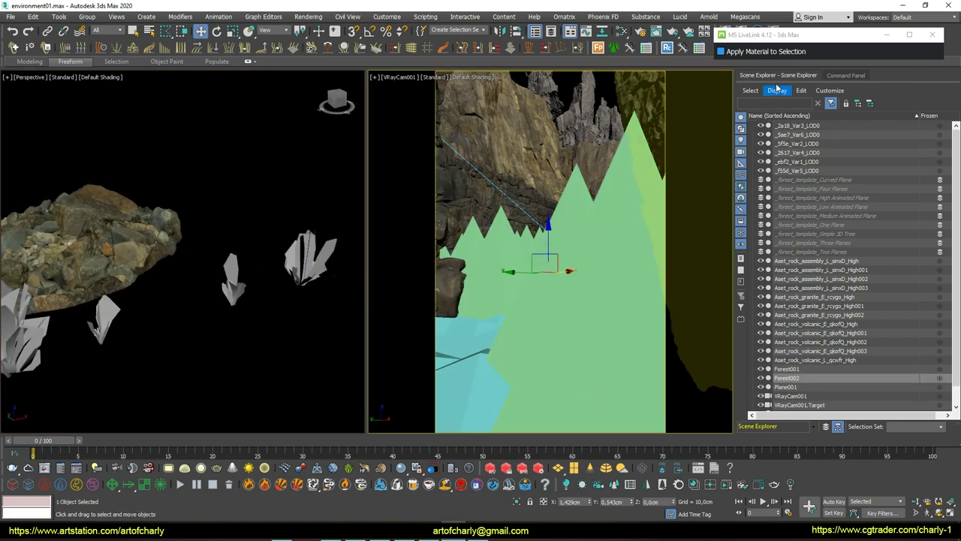
left_click(845, 76)
left_click(759, 91)
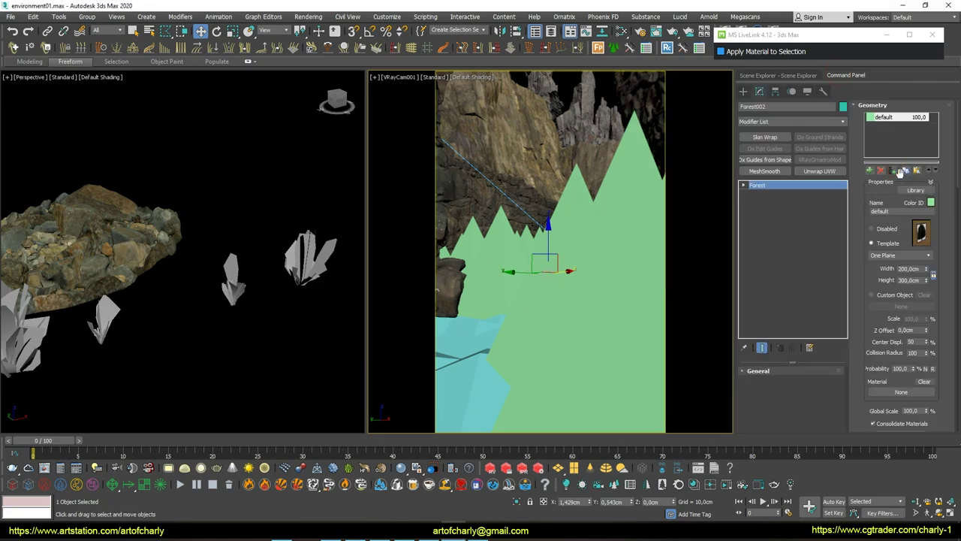
left_click(895, 172)
left_click_drag(45, 70, 56, 114)
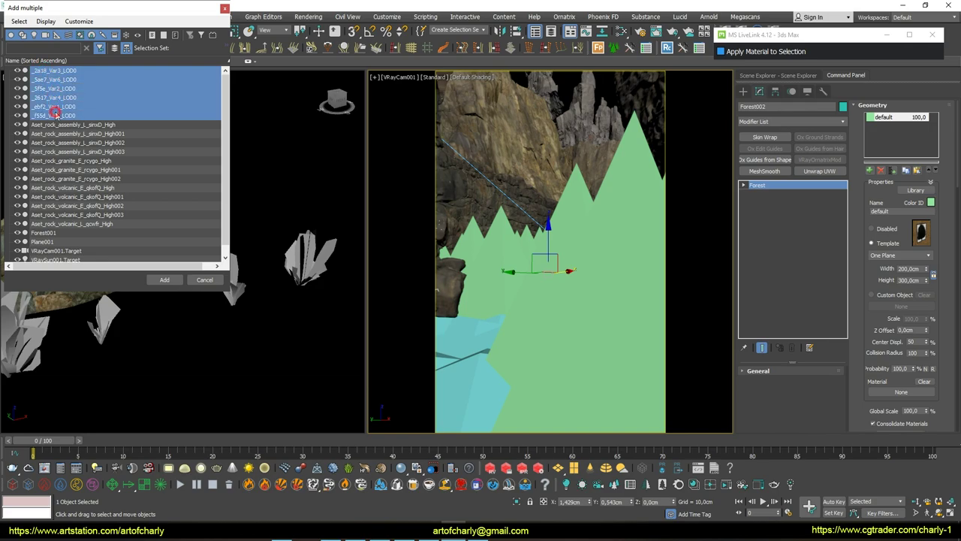
Add the picked plant models to Forest002 and turn on ActiveShade in the camera view
left_click(150, 280)
left_click(467, 78)
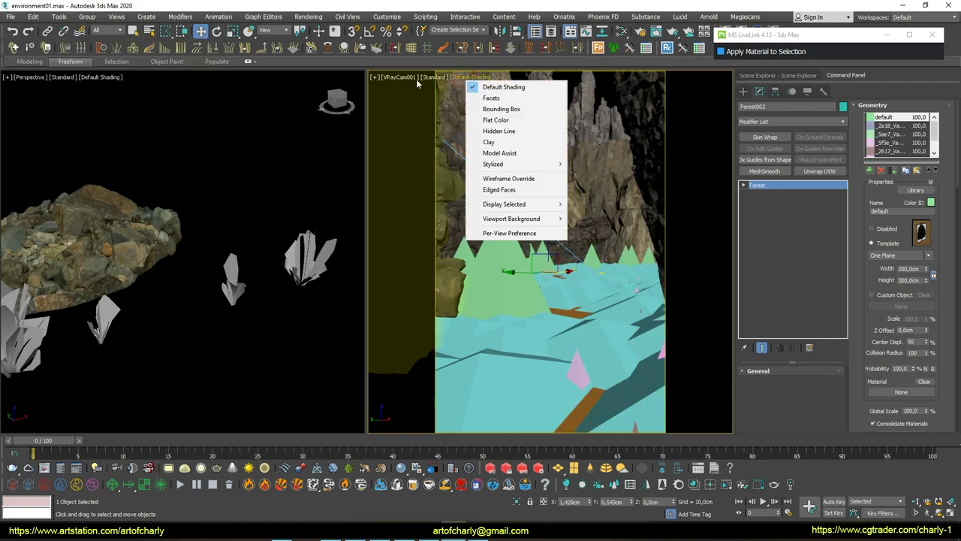
left_click(434, 76)
left_click(466, 90)
Enable Horizontal Mirror for the scattered plants
scroll(915, 322, "down", 5)
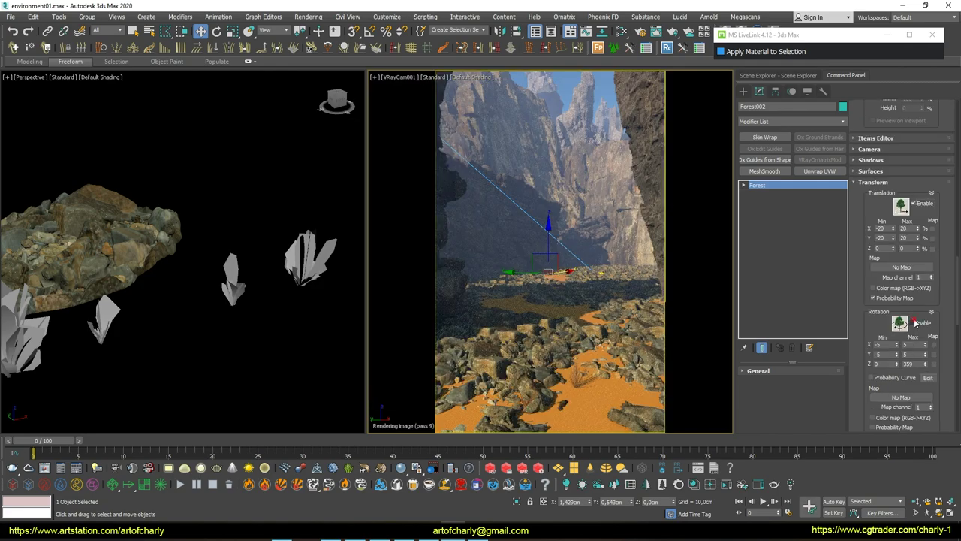
scroll(865, 322, "down", 2)
scroll(874, 324, "down", 3)
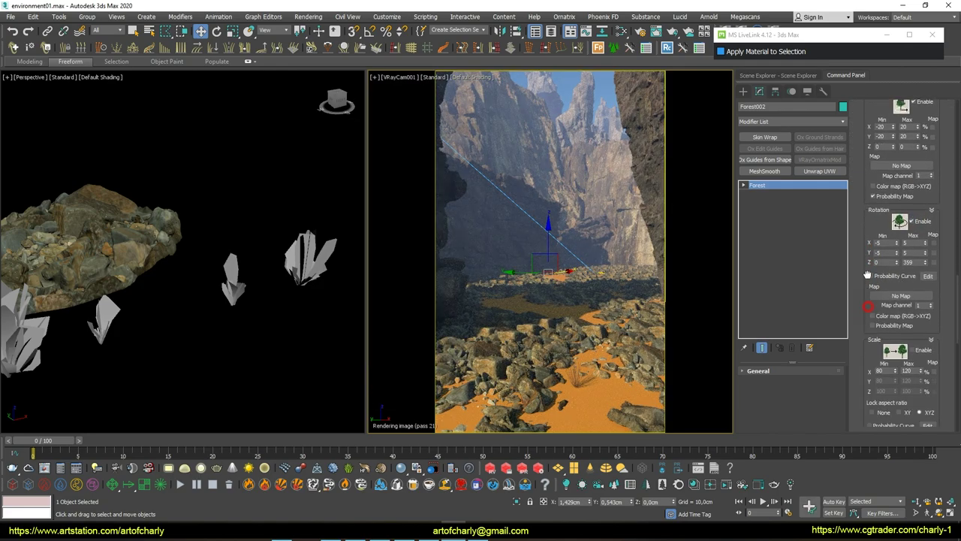
scroll(901, 284, "down", 2)
scroll(871, 279, "down", 1)
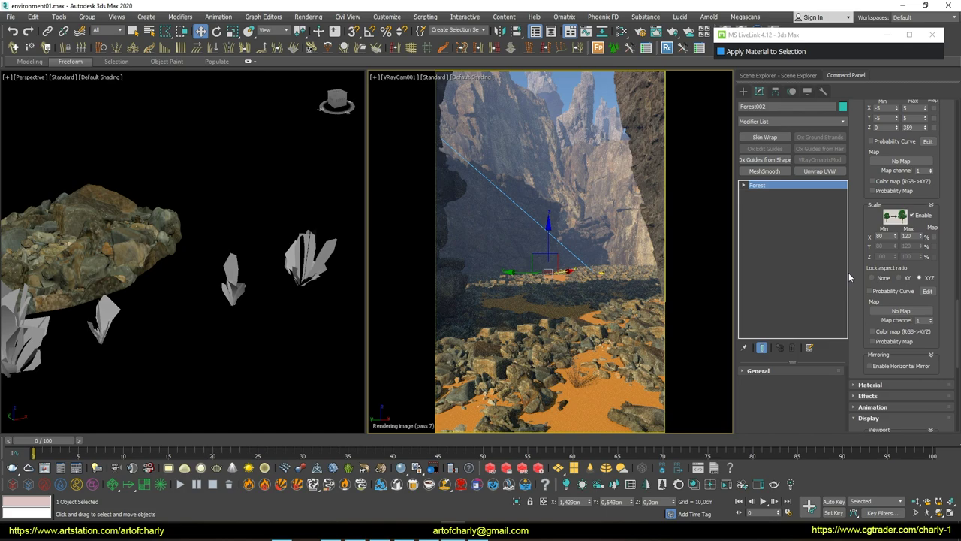
left_click_drag(863, 331, 865, 223)
left_click(886, 260)
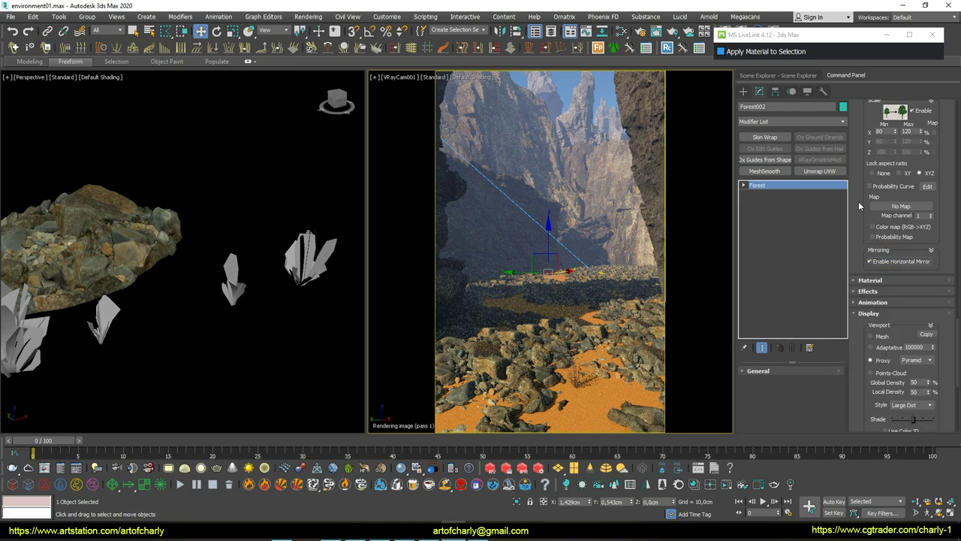
Lower Density X units to 1876 so the plants pack more densely
scroll(886, 286, "up", 2)
scroll(887, 308, "up", 2)
scroll(887, 318, "up", 1)
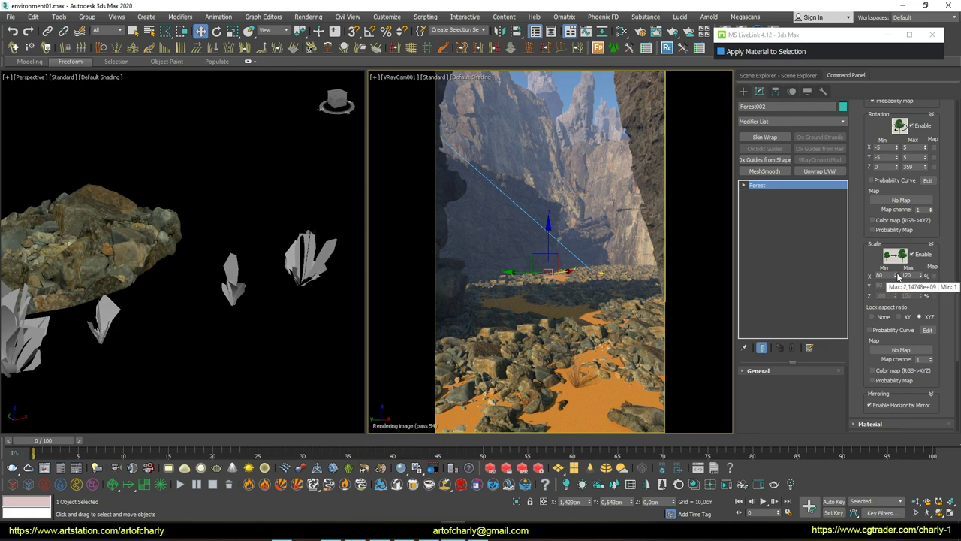
scroll(890, 285, "up", 4)
scroll(874, 297, "up", 4)
scroll(862, 307, "up", 4)
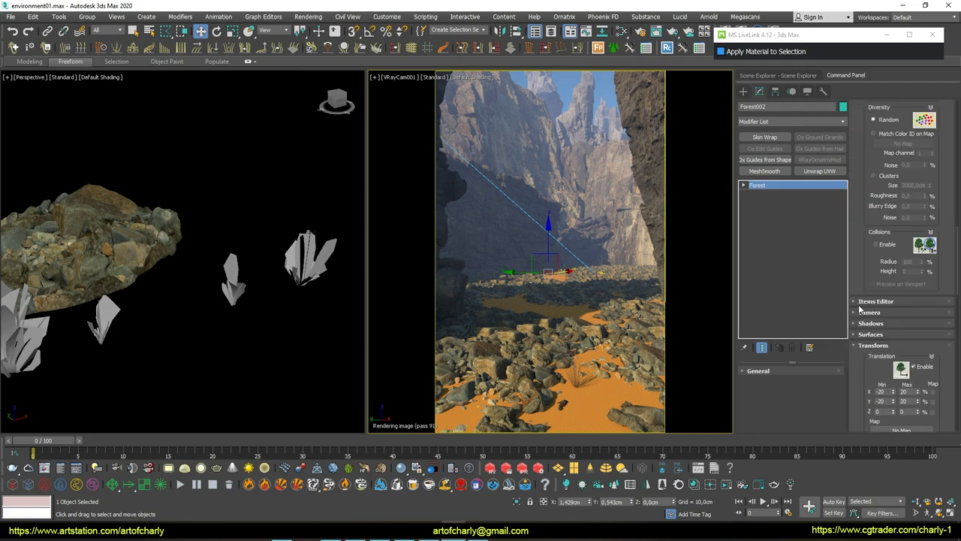
left_click_drag(856, 214, 854, 355)
left_click_drag(856, 216, 856, 384)
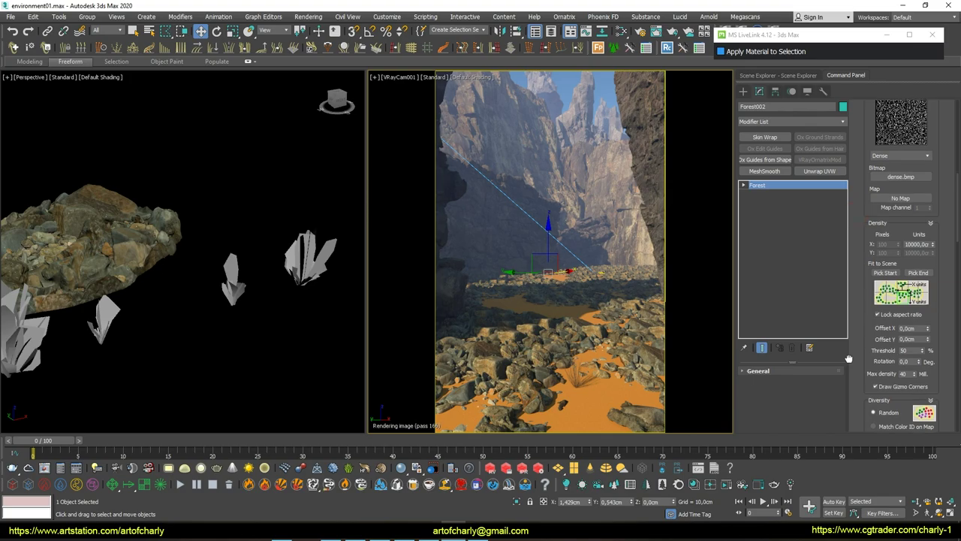
key("alt+q")
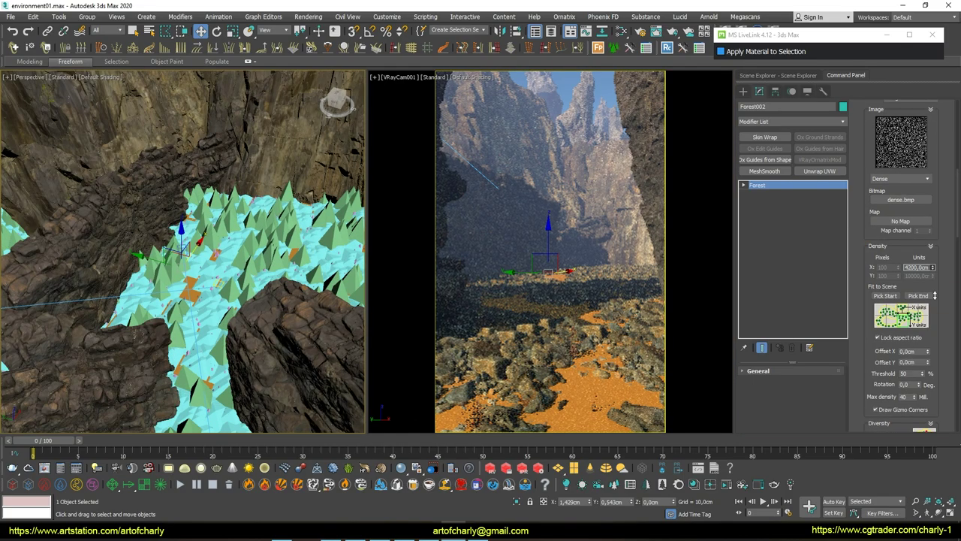
left_click_drag(935, 295, 938, 314)
left_click(525, 297)
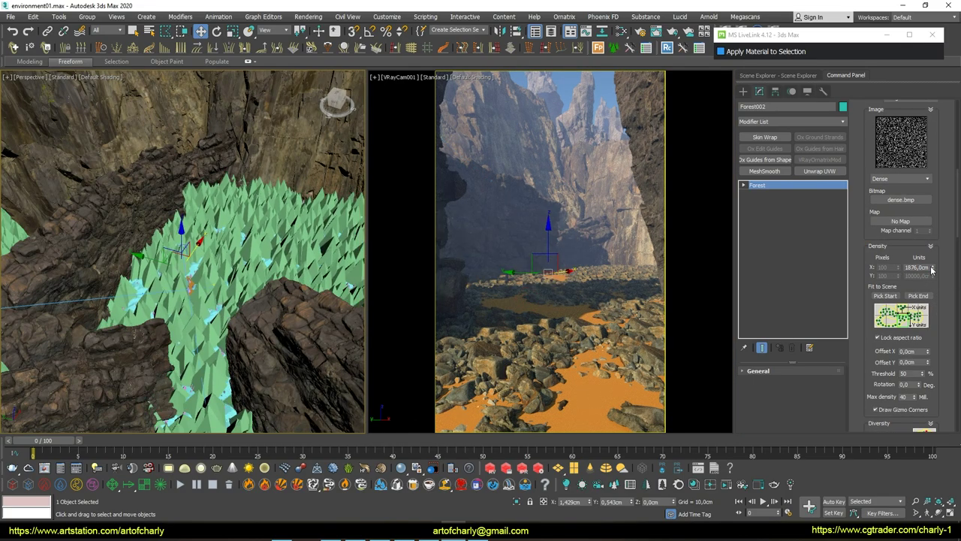
left_click_drag(932, 268, 933, 259)
Raise the maximum plant scale to 388
scroll(867, 286, "down", 3)
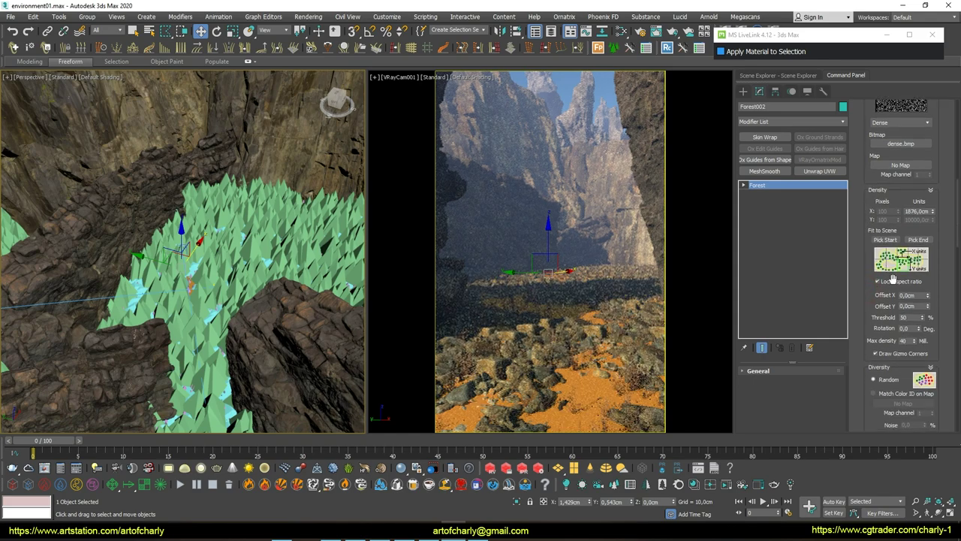
scroll(922, 320, "down", 2)
scroll(922, 311, "down", 2)
scroll(922, 304, "down", 2)
scroll(921, 294, "down", 2)
scroll(918, 293, "down", 3)
scroll(913, 292, "down", 2)
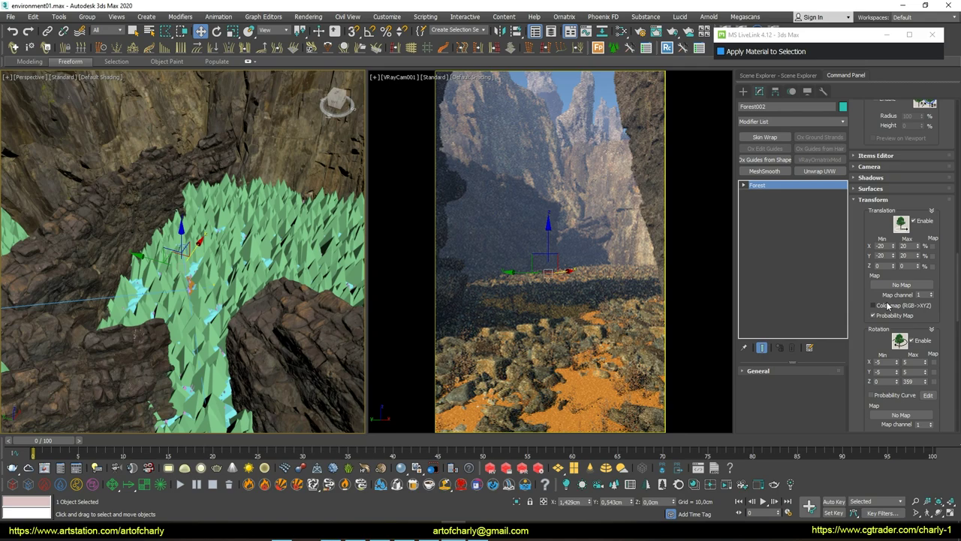
scroll(879, 284, "down", 1)
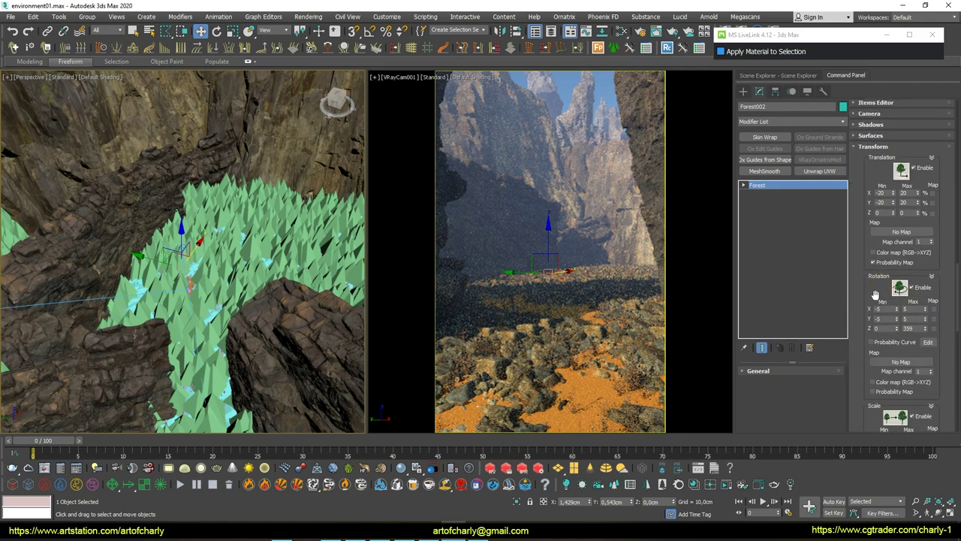
scroll(875, 316, "down", 1)
scroll(869, 192, "down", 5)
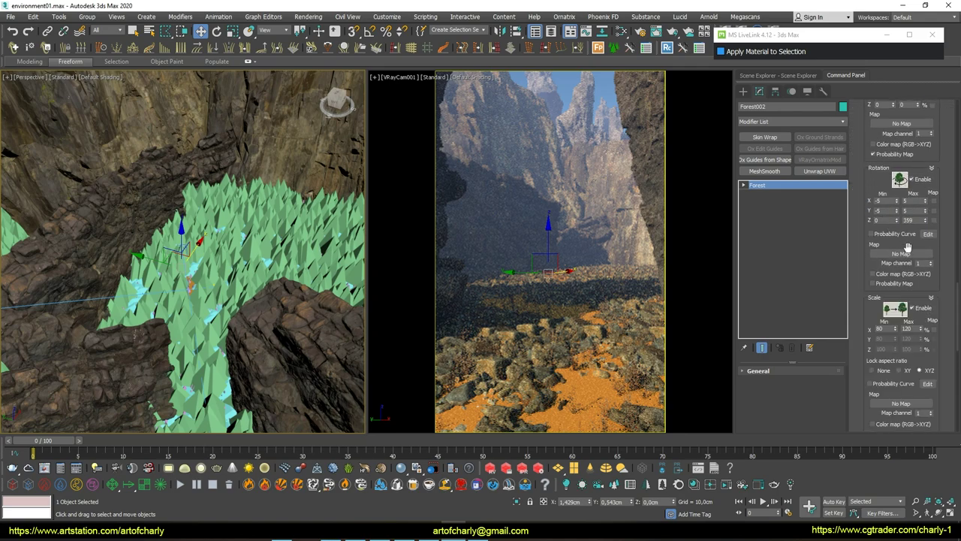
mouse_move(921, 329)
left_mouse_down()
mouse_move(887, 333)
mouse_move(917, 375)
left_mouse_up()
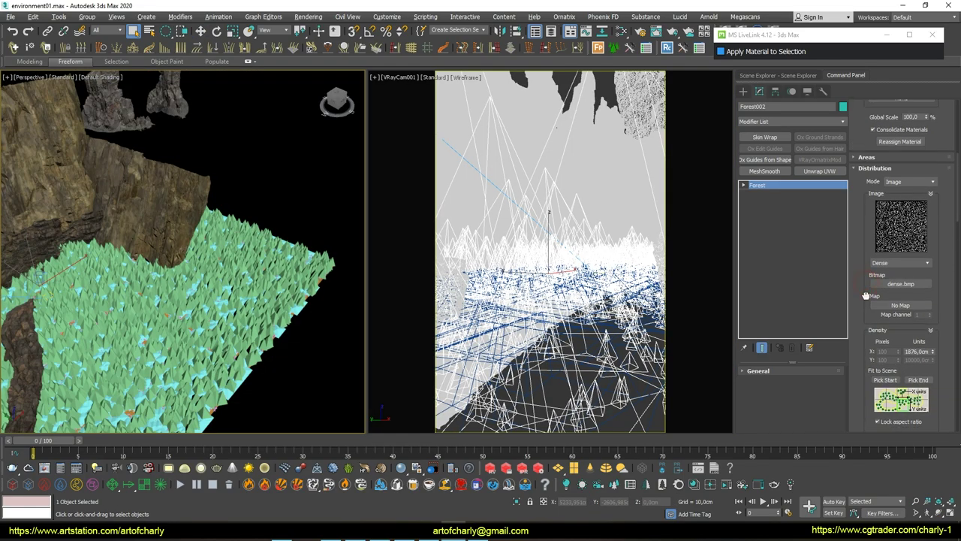
Set VRayCam001 as the forest camera and limit Forest001 to its visible area
left_click(855, 168)
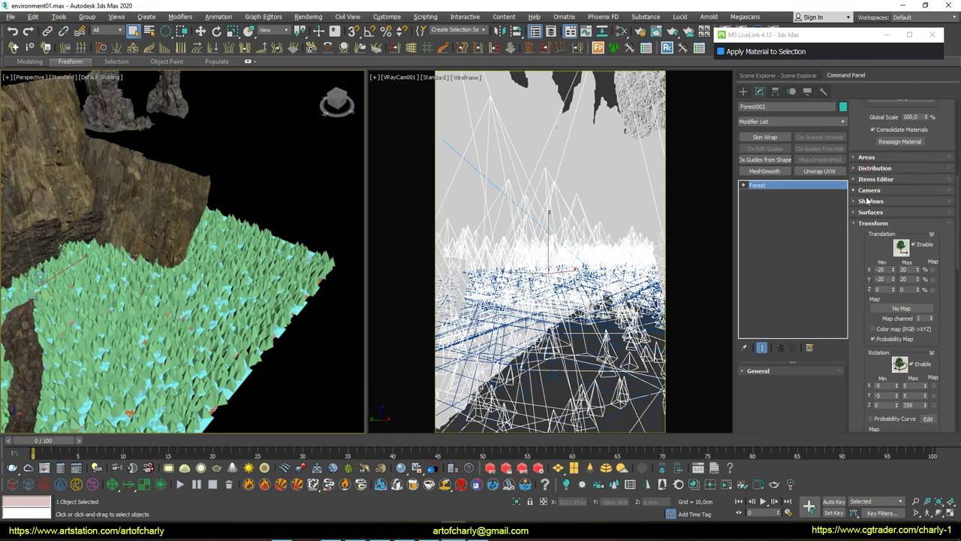
left_click(856, 190)
left_click_drag(863, 184, 872, 208)
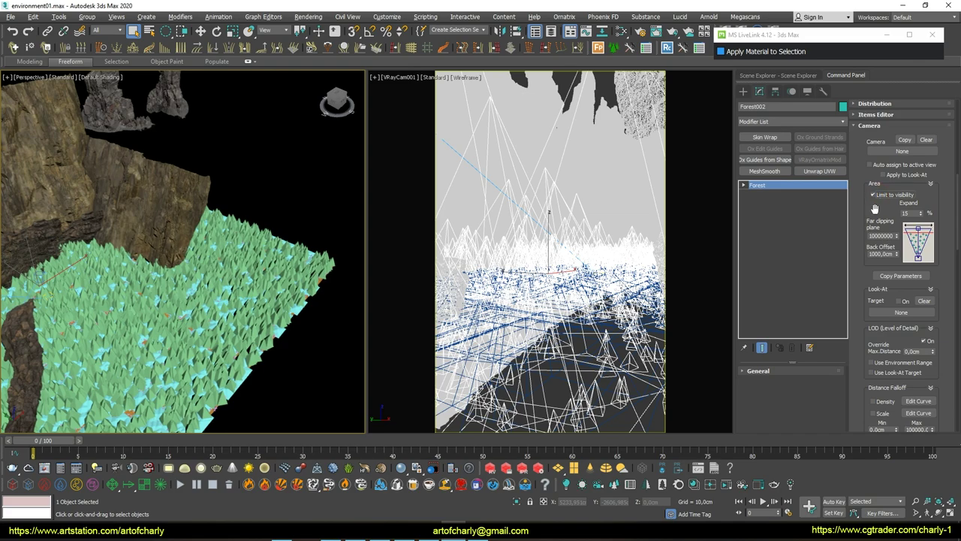
left_click_drag(874, 208, 870, 237)
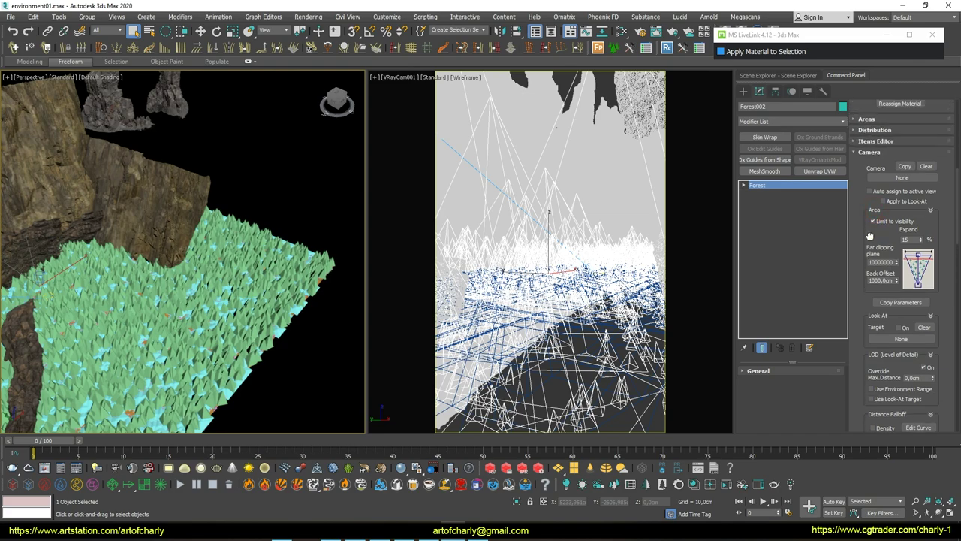
mouse_move(248, 248)
middle_mouse_down()
mouse_move(316, 203)
mouse_move(48, 234)
mouse_move(225, 253)
mouse_move(224, 264)
middle_mouse_up()
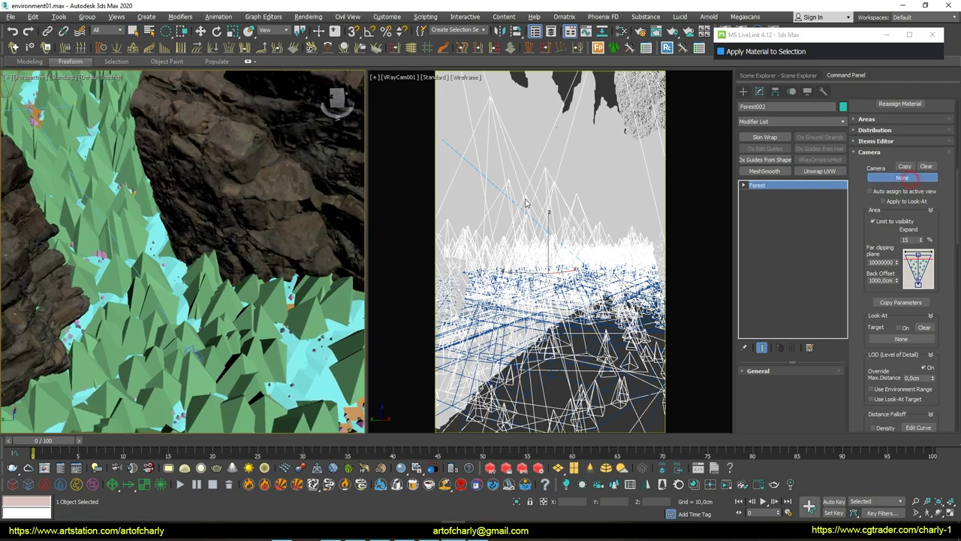
left_click(196, 354)
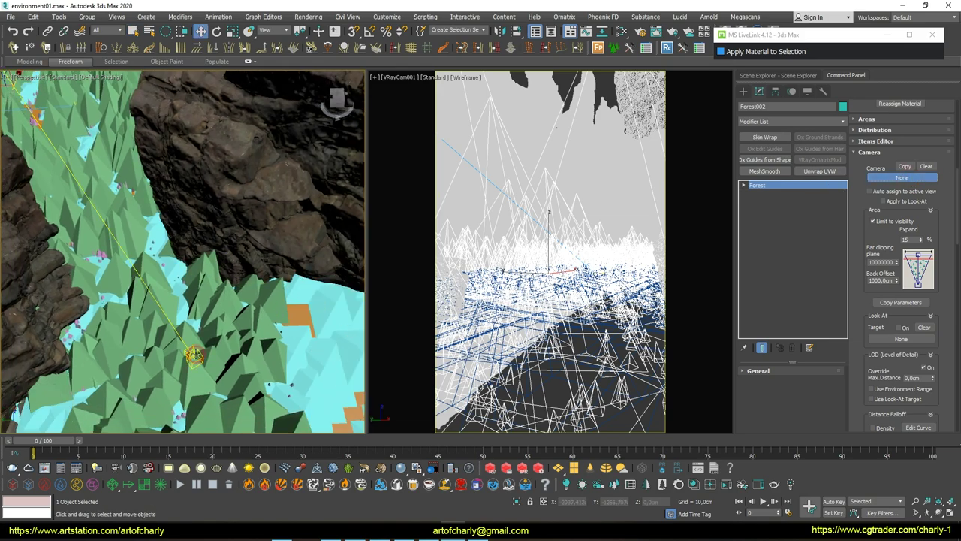
middle_click_drag(196, 353, 206, 278, "alt")
scroll(207, 278, "down", 3)
left_click(207, 278)
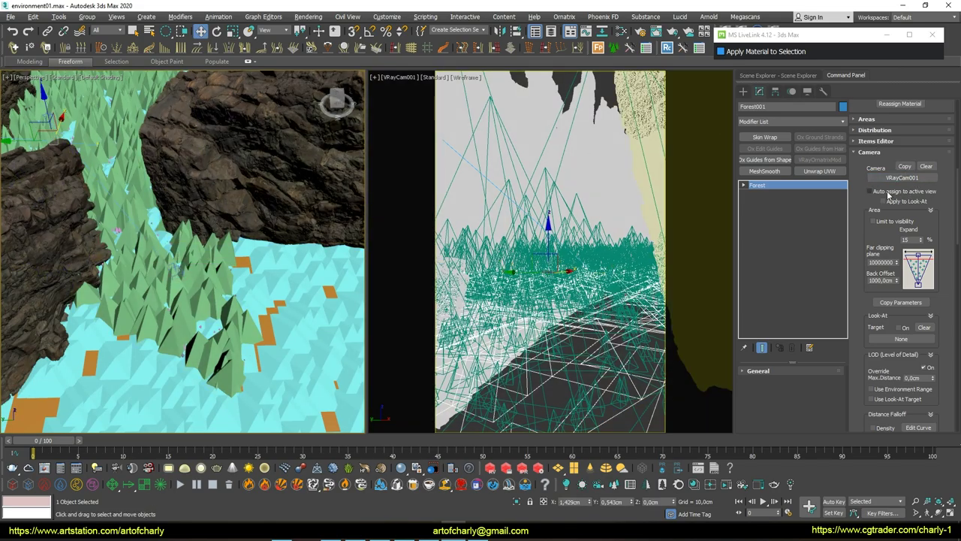
left_click(873, 221)
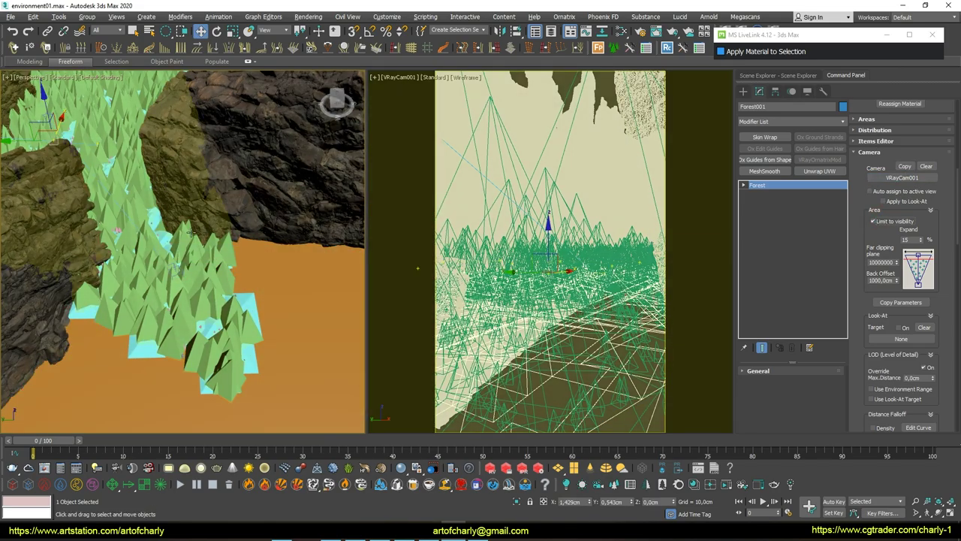
Display Forest002 in viewports as a Points-Cloud with Local Density 2
key("z")
middle_click_drag(155, 281, 190, 231, "alt")
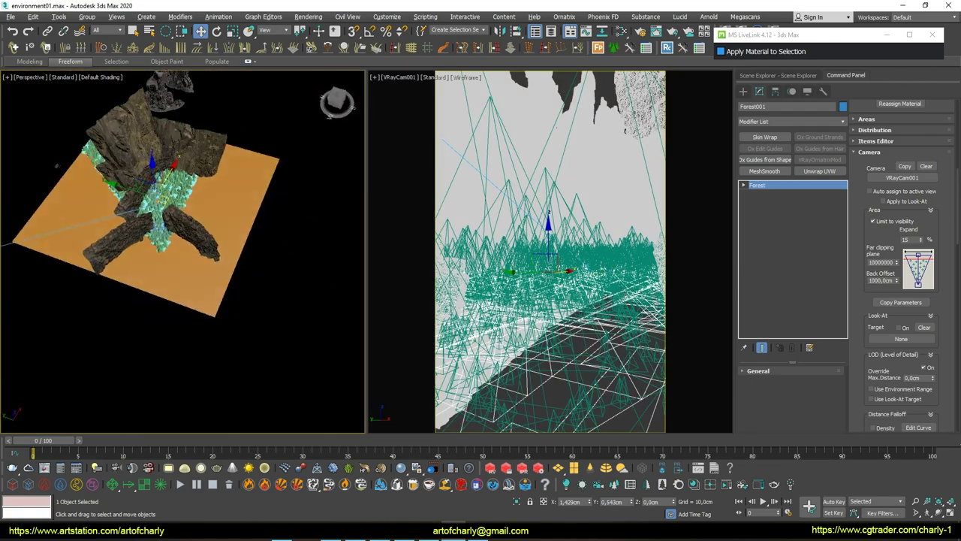
scroll(190, 232, "up", 2)
scroll(190, 232, "up", 2)
scroll(190, 232, "up", 2)
key("q")
left_click(180, 240)
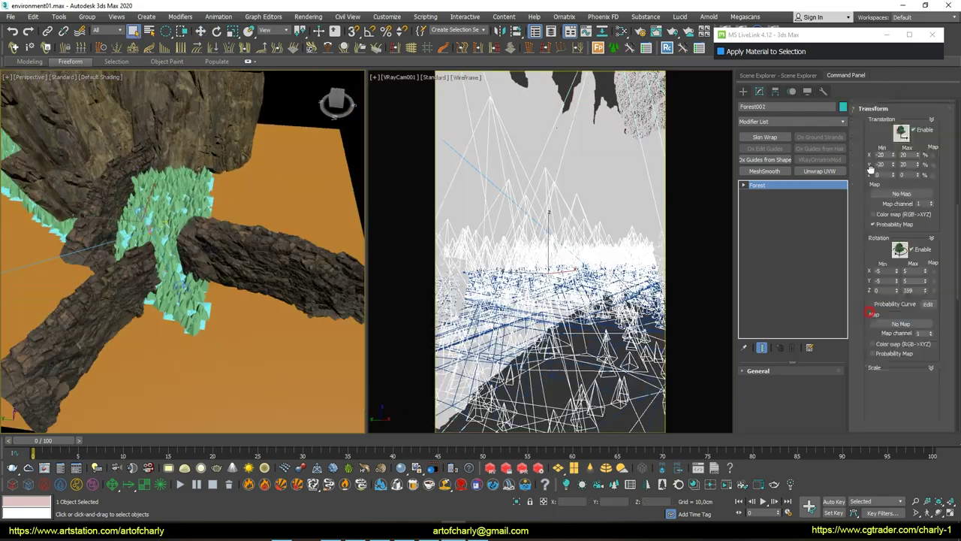
left_click_drag(862, 375, 875, 197)
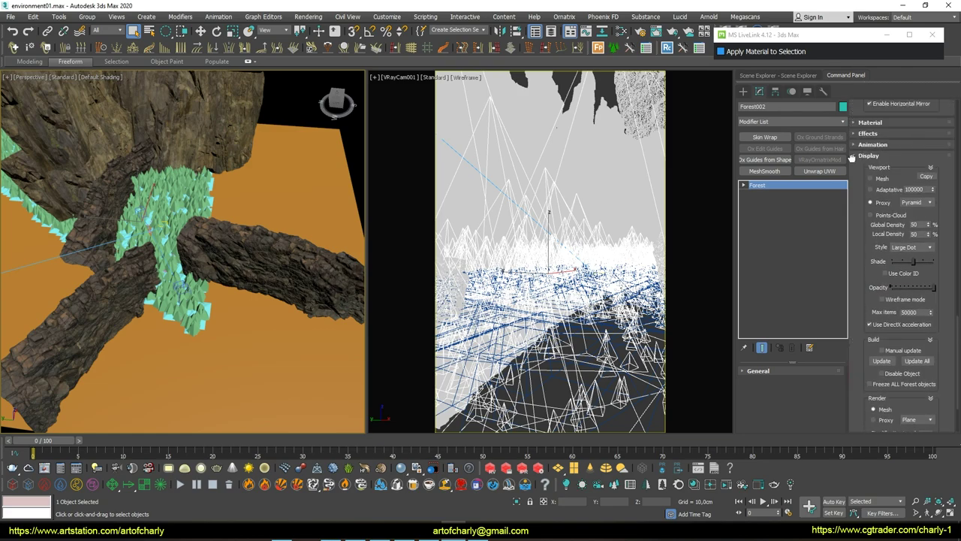
left_click(871, 245)
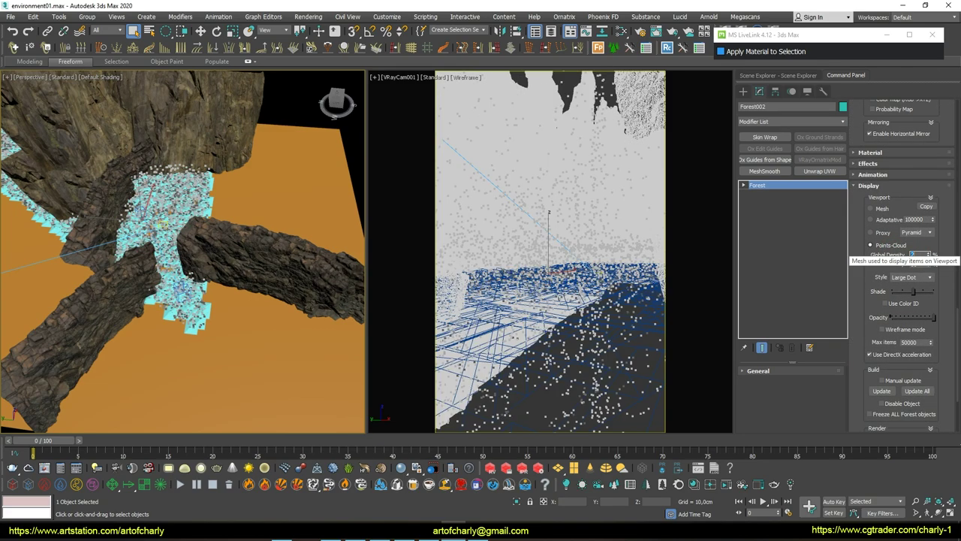
type("2")
key("Return")
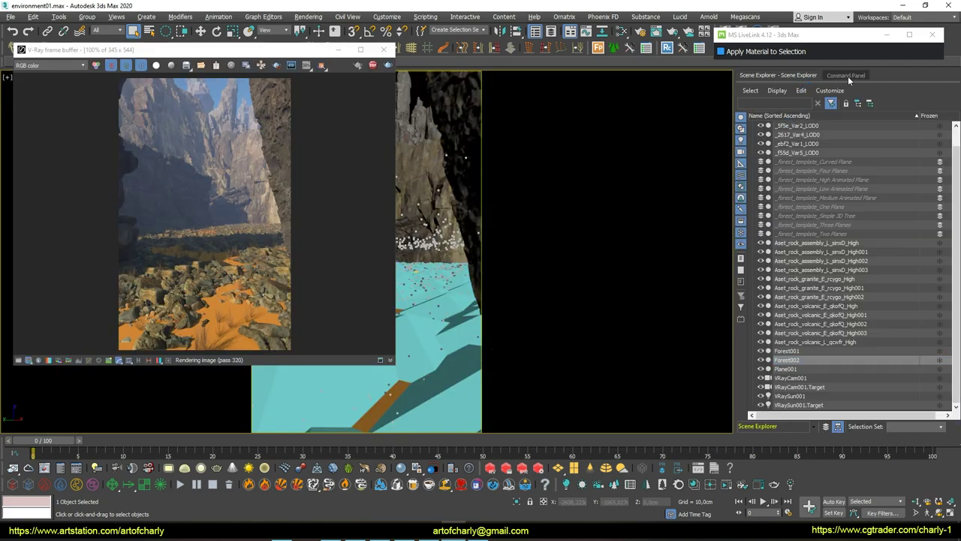
Open the Forest Library Browser and browse its 3D and Presets folders
left_click(848, 76)
left_click(911, 191)
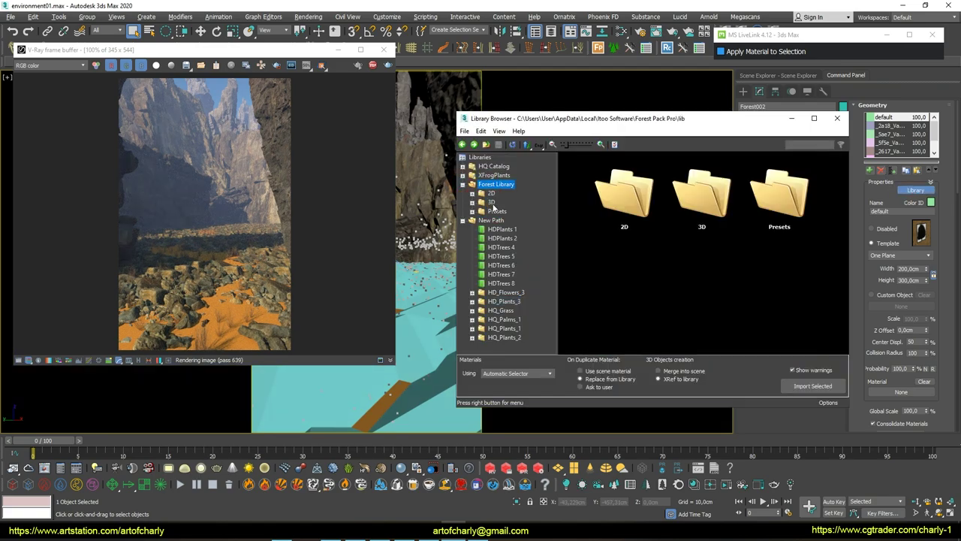
left_click(492, 202)
left_click(471, 203)
left_click(512, 220)
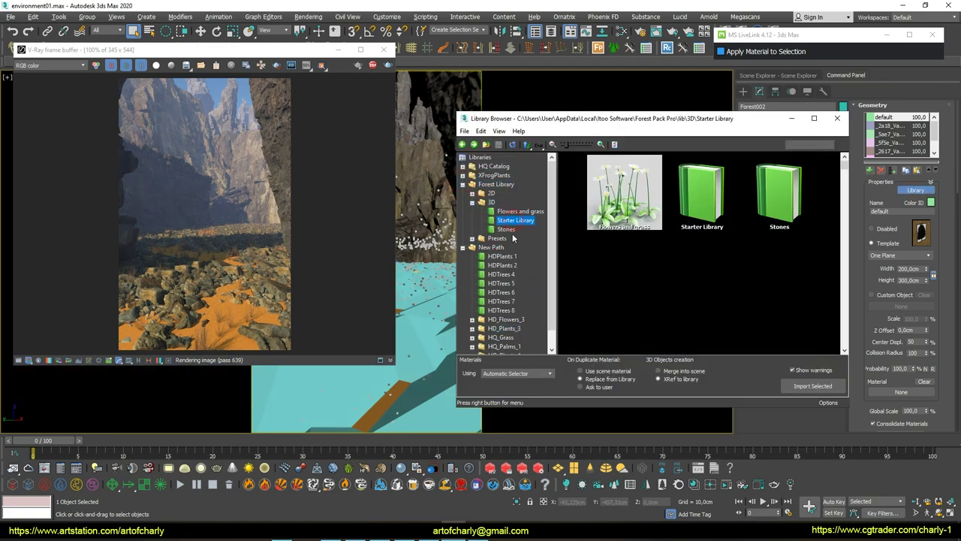
left_click(506, 229)
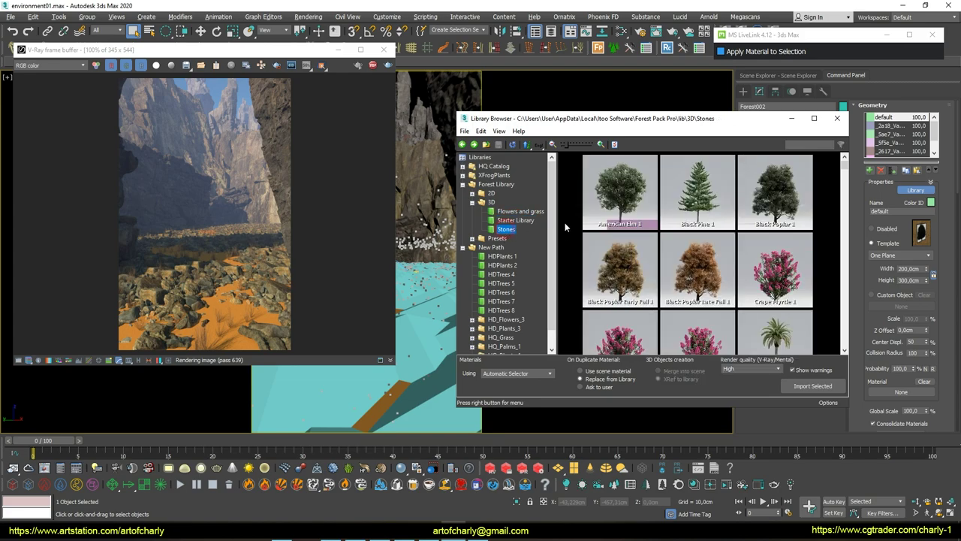
left_click(472, 238)
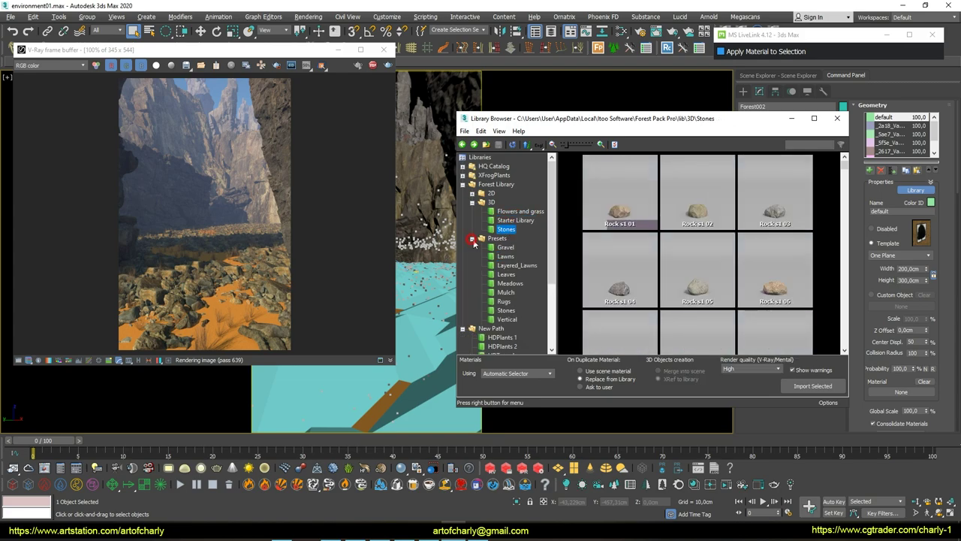
left_click(515, 265)
Apply the Meadow Grass 1 Windswept (Large) preset from Presets > Meadows
scroll(698, 255, "down", 3)
scroll(721, 256, "down", 3)
scroll(735, 255, "down", 3)
scroll(742, 256, "down", 3)
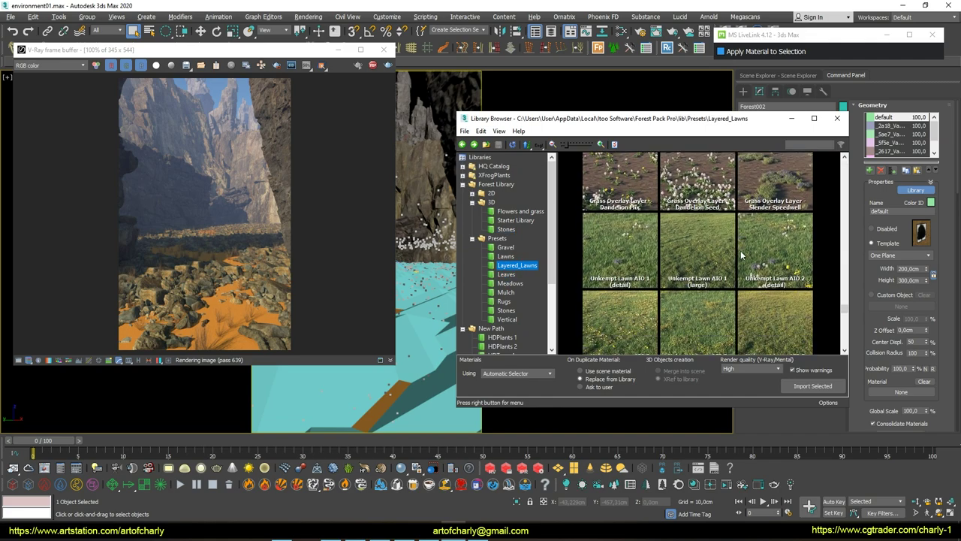
scroll(742, 256, "down", 1)
scroll(741, 256, "down", 2)
scroll(739, 259, "up", 2)
scroll(728, 271, "up", 1)
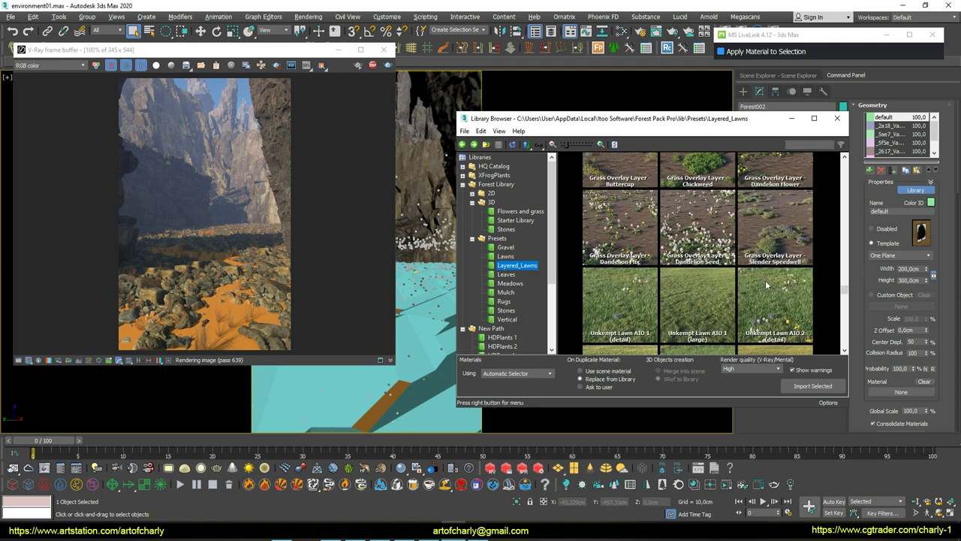
left_click(505, 274)
left_click(510, 283)
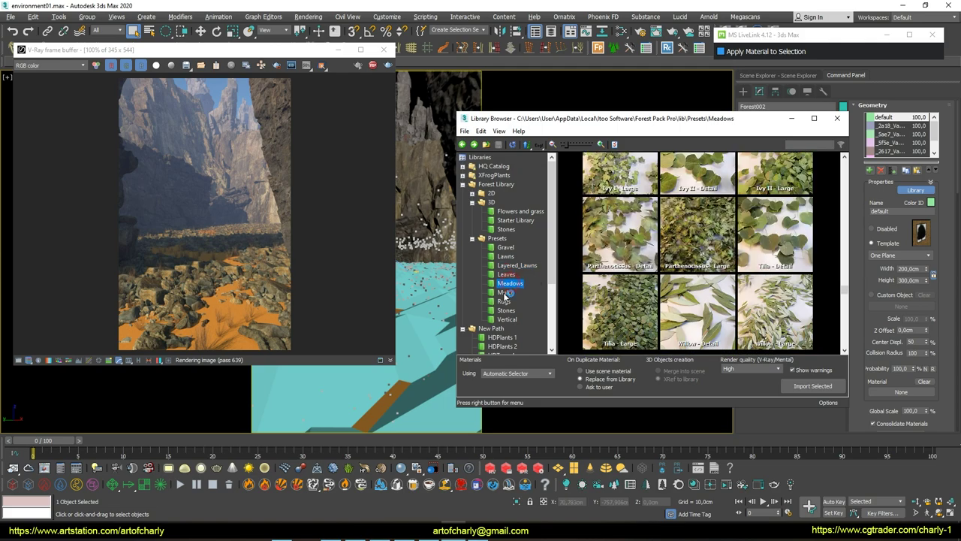
scroll(651, 240, "down", 2)
scroll(650, 244, "down", 1)
scroll(650, 247, "down", 1)
scroll(650, 254, "down", 2)
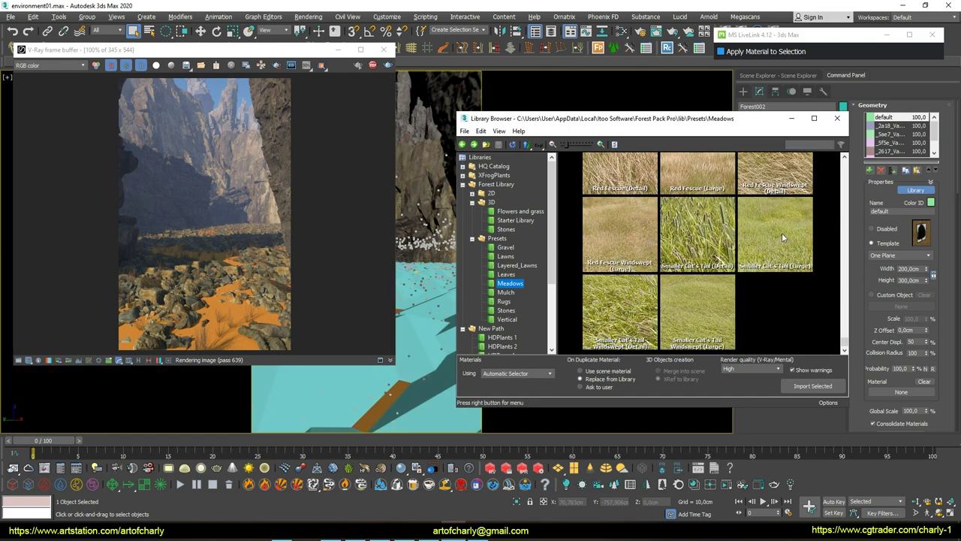
scroll(781, 232, "up", 2)
scroll(781, 232, "up", 2)
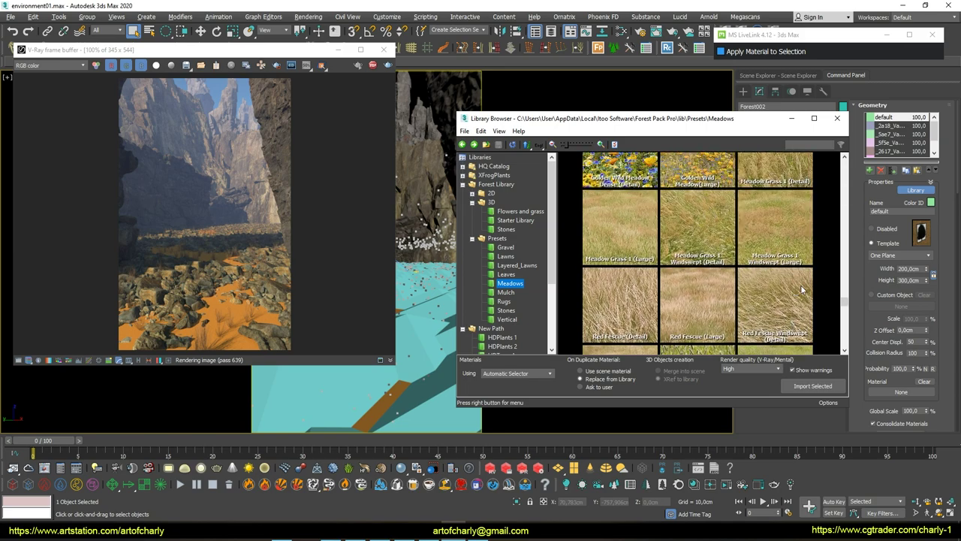
scroll(774, 239, "up", 2)
scroll(801, 275, "down", 1)
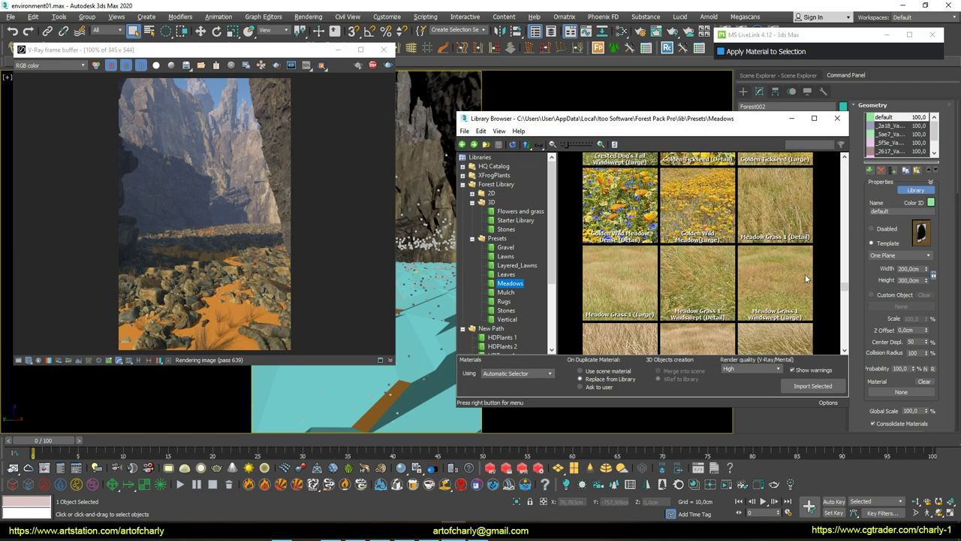
scroll(788, 270, "down", 1)
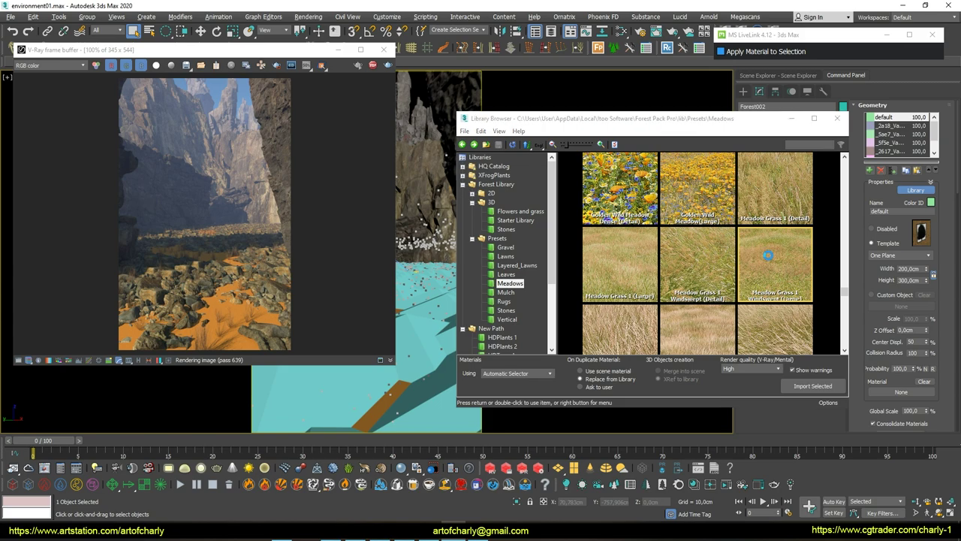
double_click(768, 259)
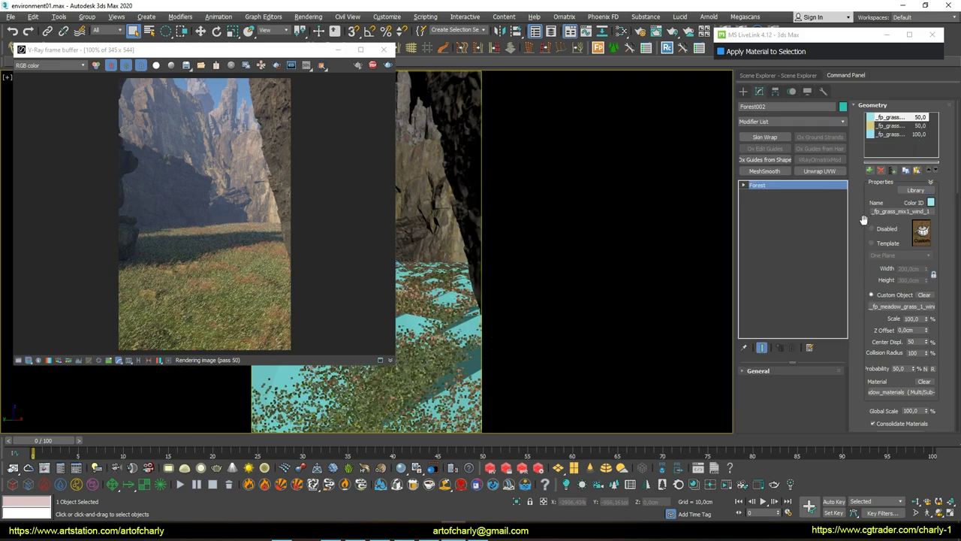
Raise the distribution Density Units to about 9733
scroll(867, 247, "down", 5)
scroll(875, 300, "up", 5)
scroll(876, 308, "down", 3)
scroll(876, 213, "down", 2)
left_click(875, 262)
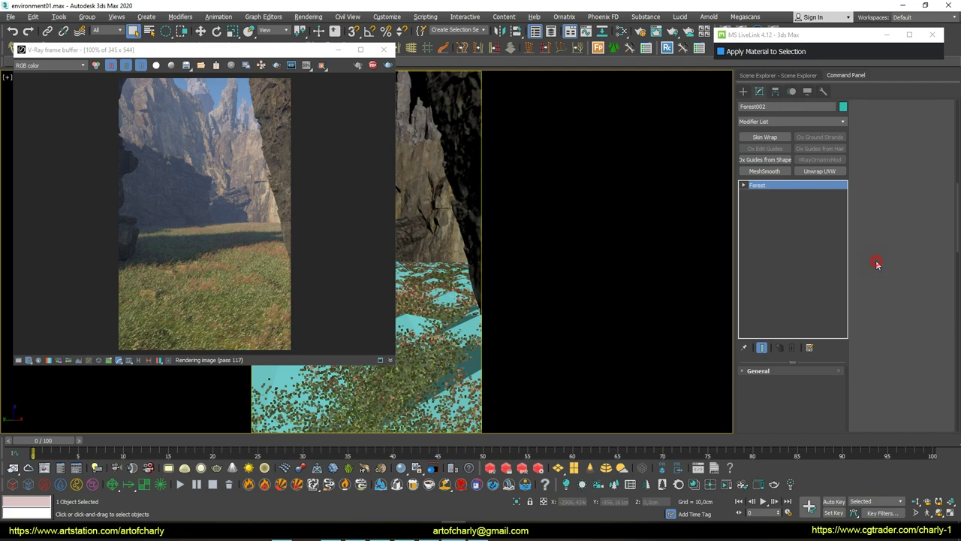
scroll(871, 271, "down", 3)
mouse_move(934, 254)
left_mouse_down()
mouse_move(931, 225)
mouse_move(931, 257)
left_mouse_up()
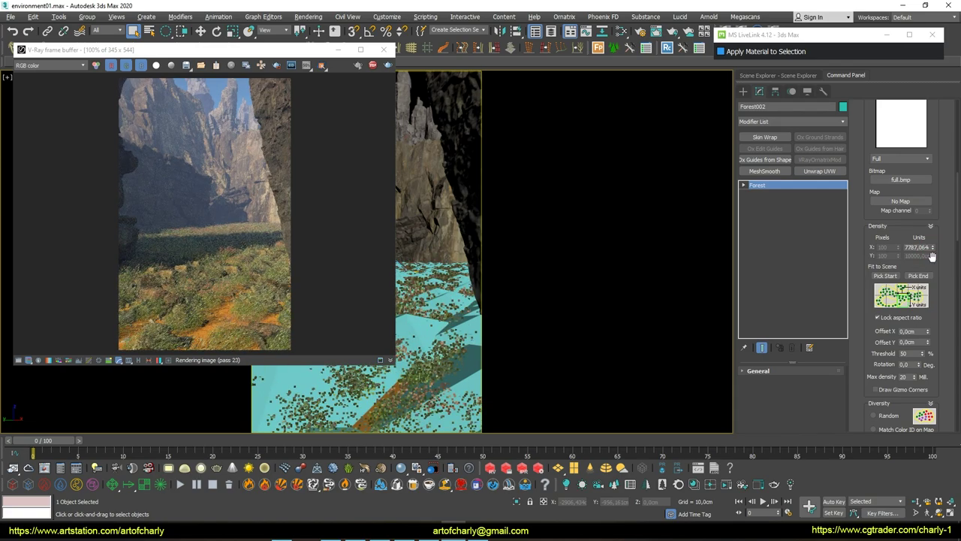
Try Patches 5 and Streaks 1, then settle on the Patches 2 distribution pattern
scroll(931, 257, "up", 3)
left_click(905, 233)
left_click(902, 281)
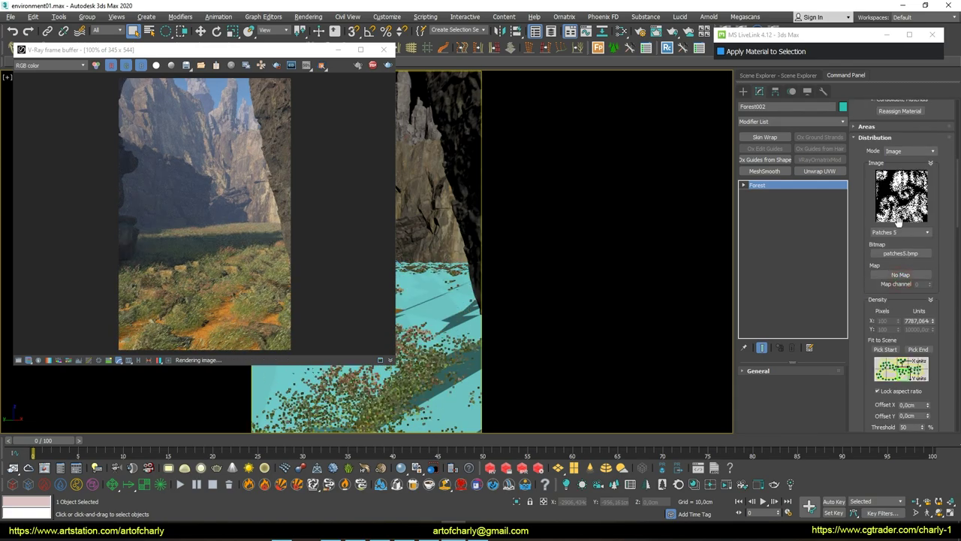
left_click(905, 233)
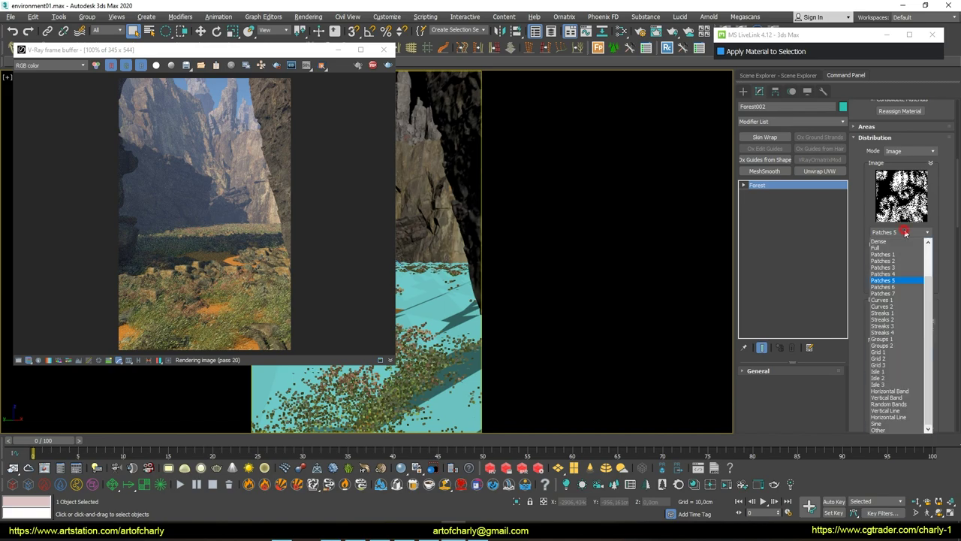
left_click(904, 313)
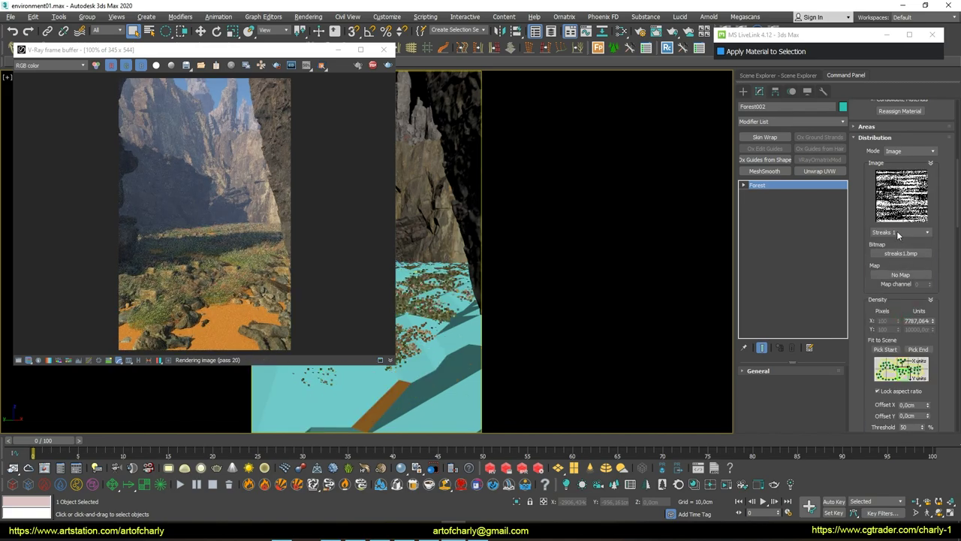
left_click(897, 230)
left_click(896, 263)
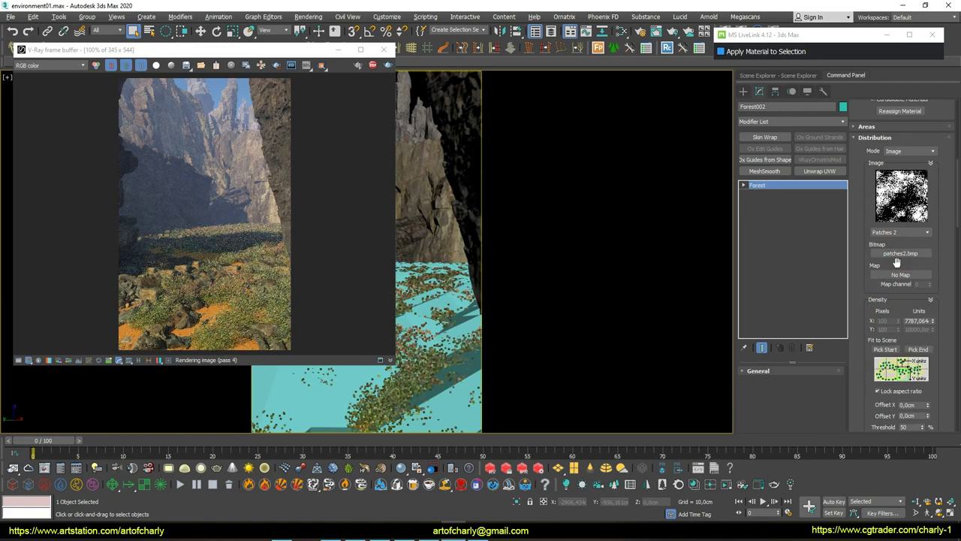
Add a new geometry item to Forest002's item list
scroll(226, 320, "up", 3)
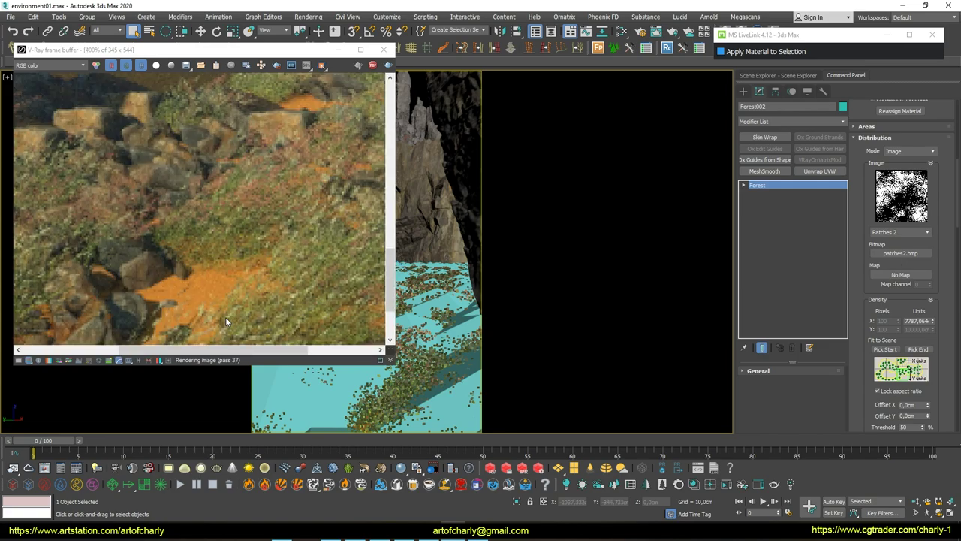
scroll(226, 320, "down", 1)
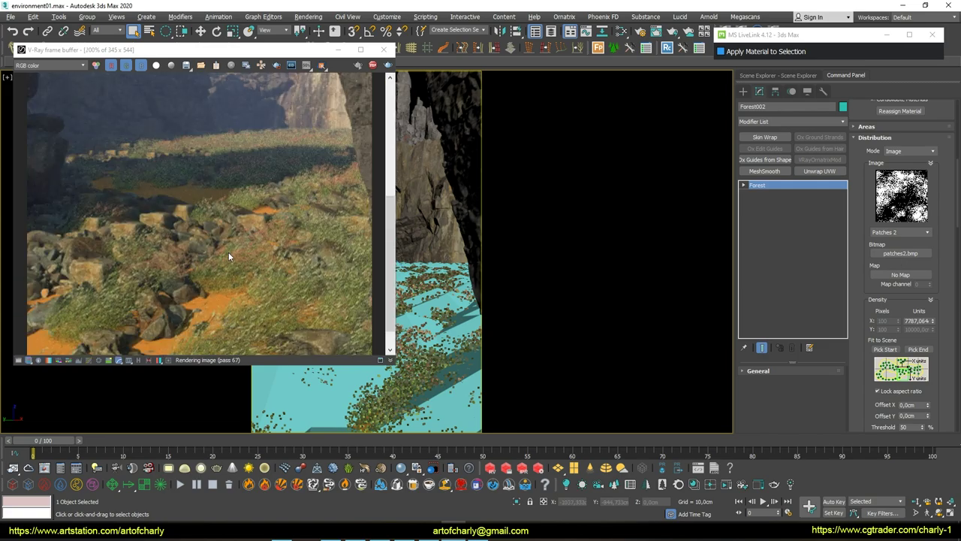
scroll(229, 256, "down", 1)
scroll(901, 225, "up", 5)
left_click(869, 170)
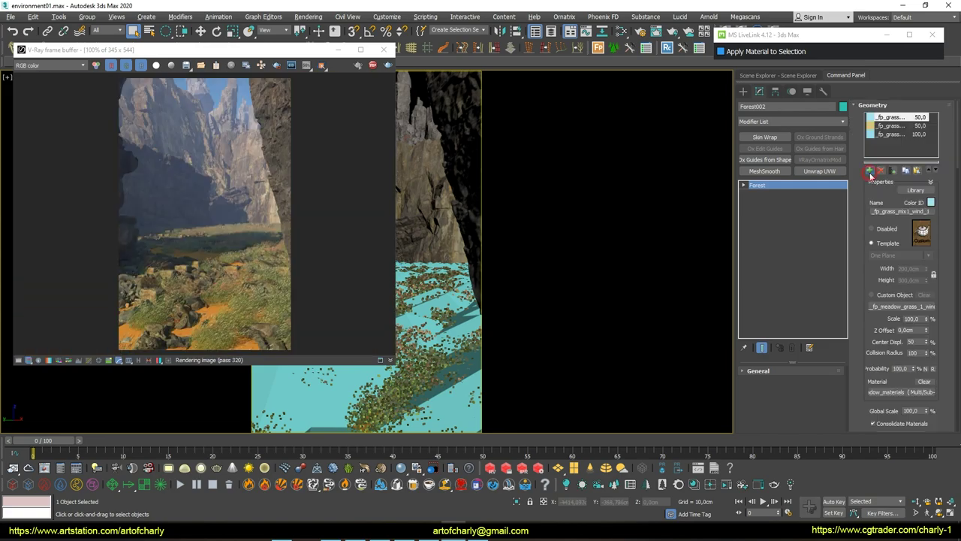
Enable Custom Object for the new item and pick the volcanic rock
left_click(889, 295)
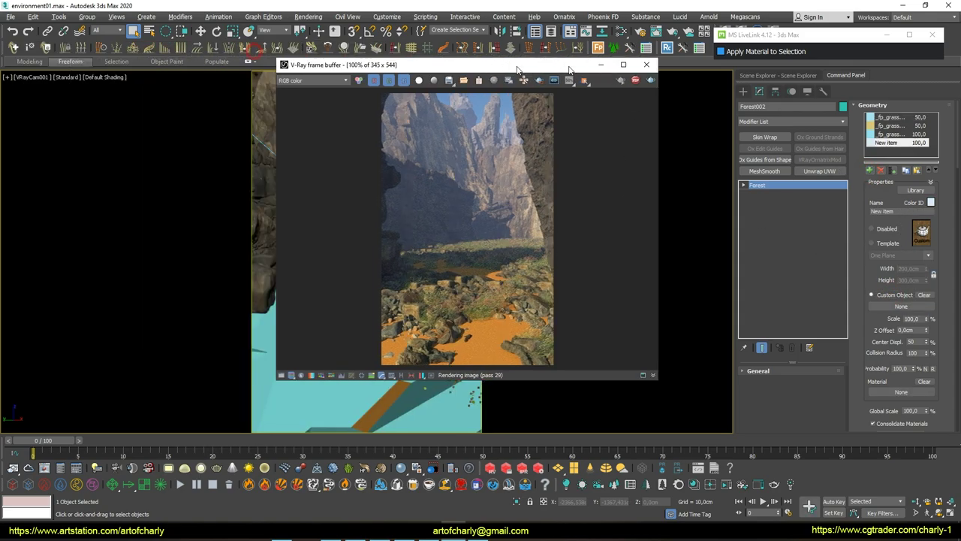
left_click_drag(263, 55, 660, 59)
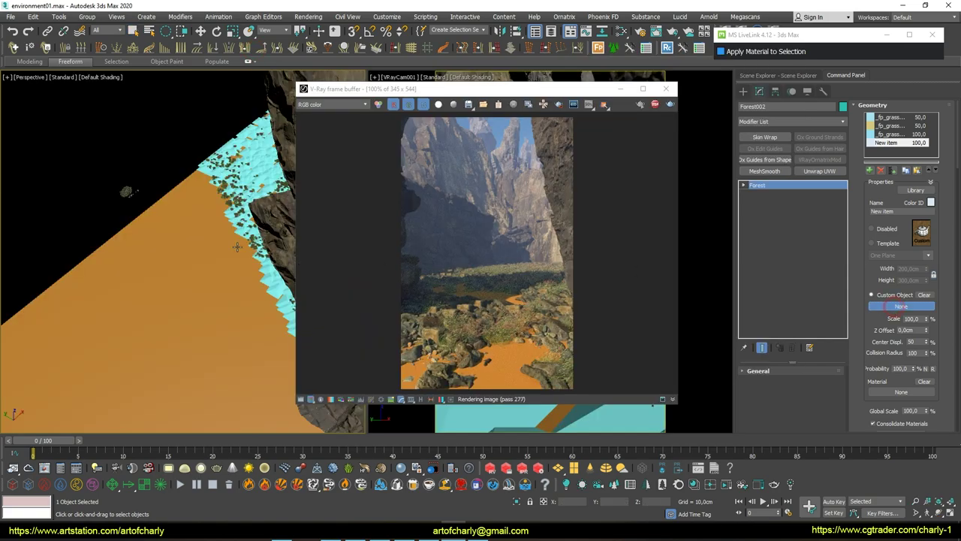
left_click(126, 192)
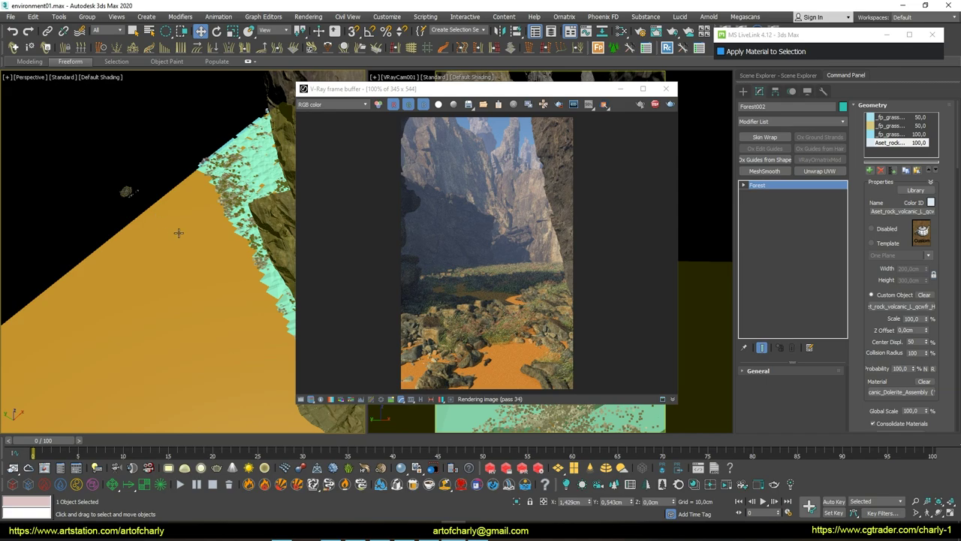
left_click(232, 264)
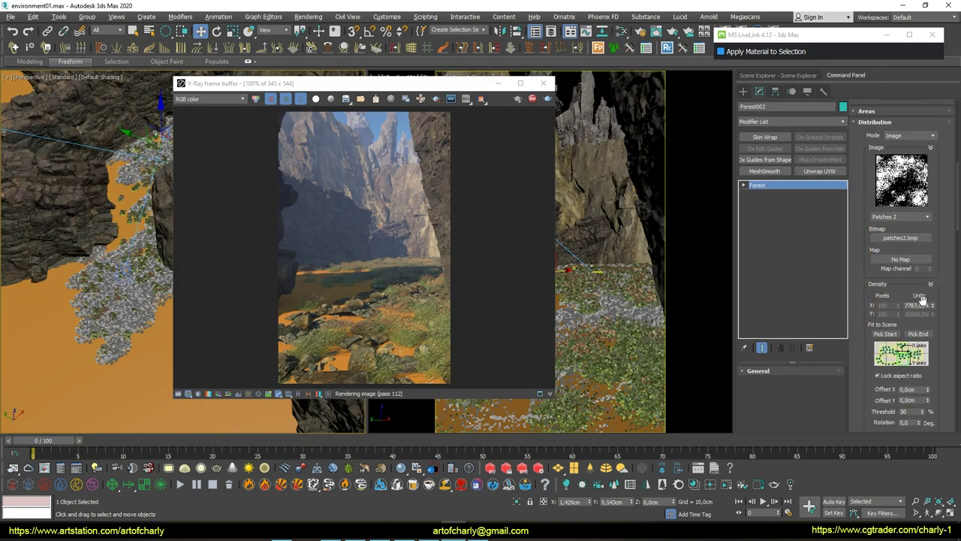
Switch the distribution to the Dense map at 1935.085 density units
left_click(926, 216)
left_click(933, 322)
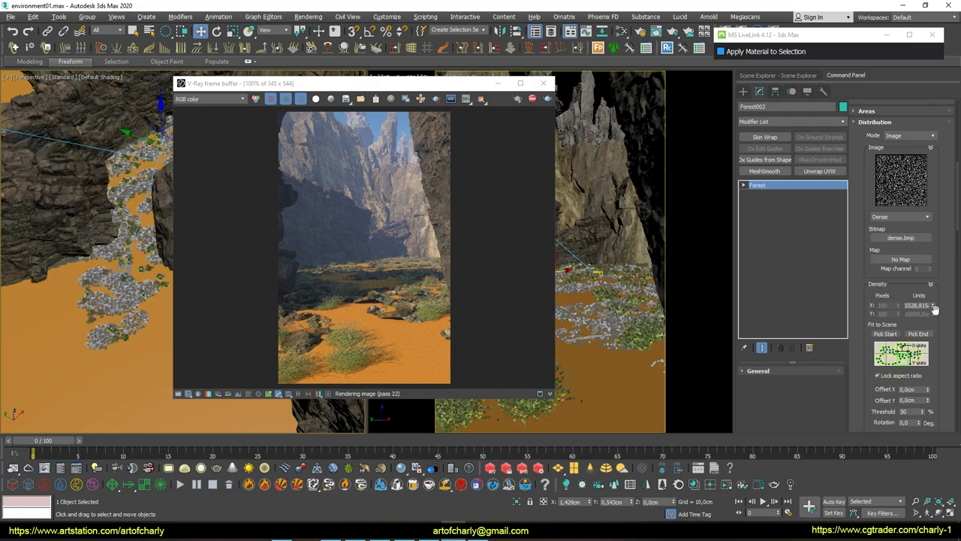
left_click_drag(933, 321, 933, 336)
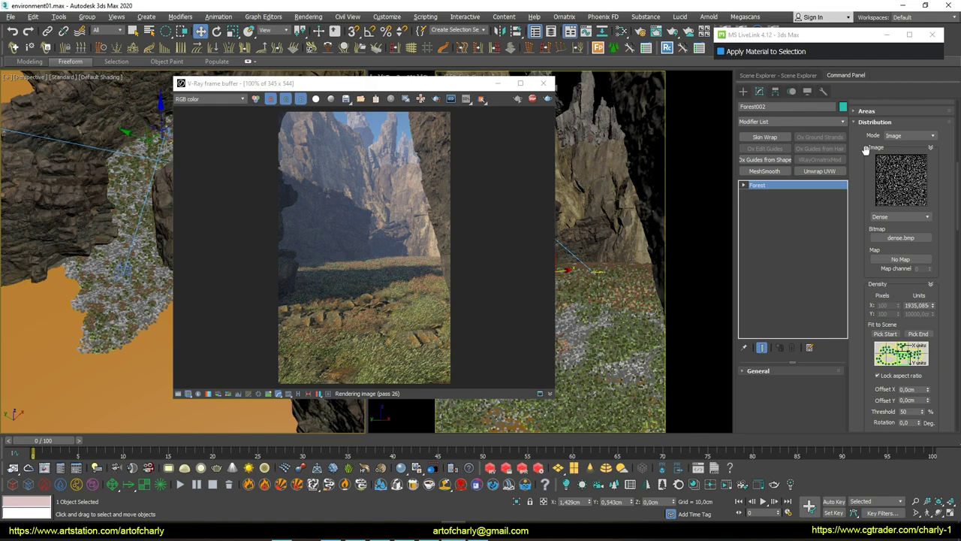
scroll(865, 149, "down", 5)
scroll(870, 263, "down", 5)
scroll(878, 375, "down", 5)
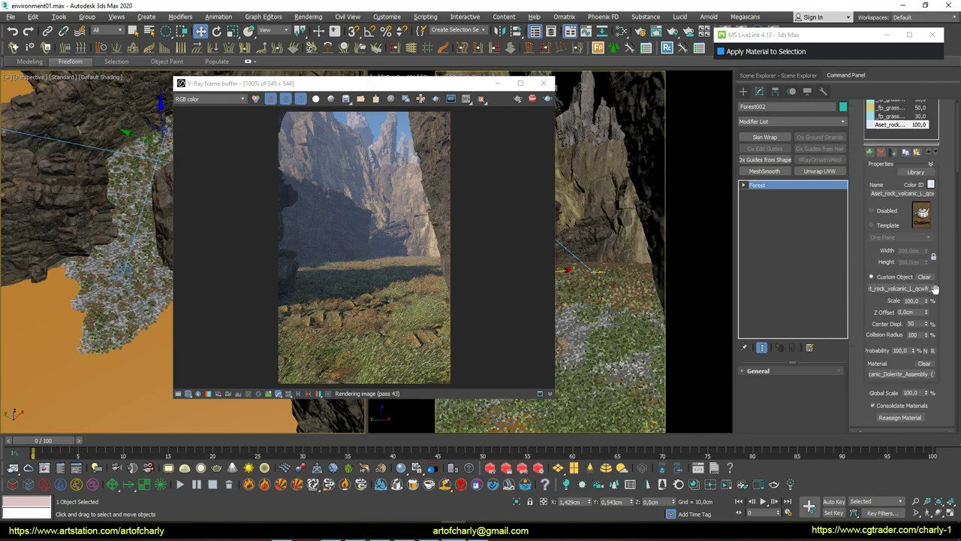
scroll(899, 311, "up", 1)
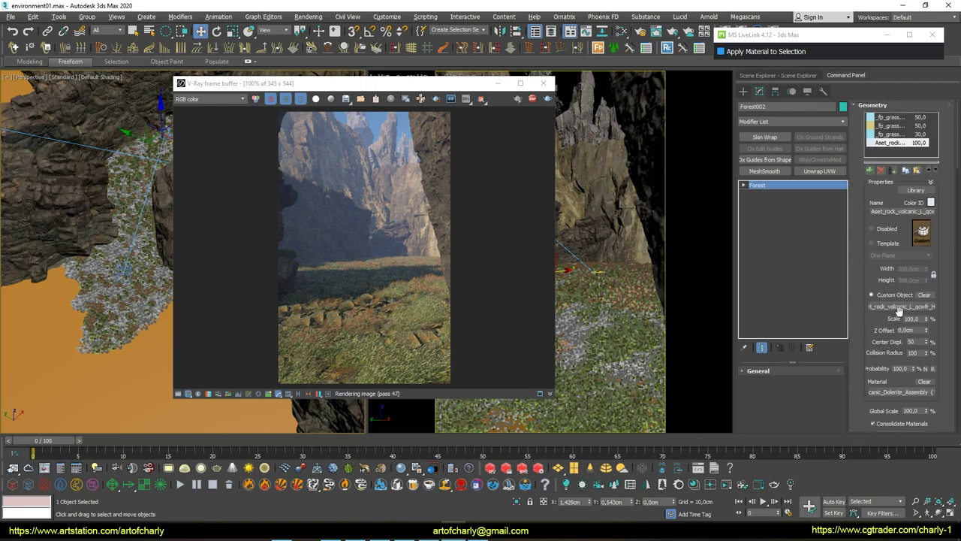
left_click(894, 135)
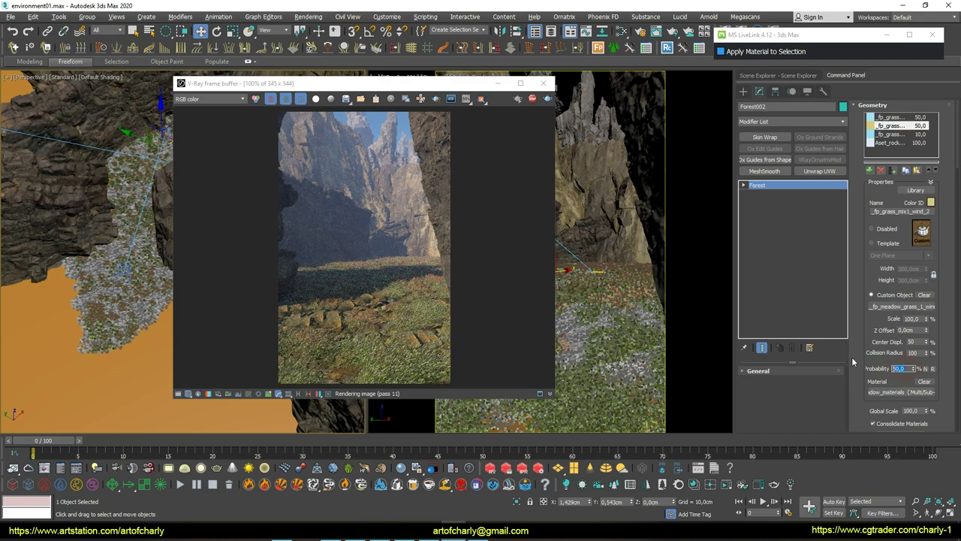
Set the second and first grass items' probabilities to 15 and 20
key("Return")
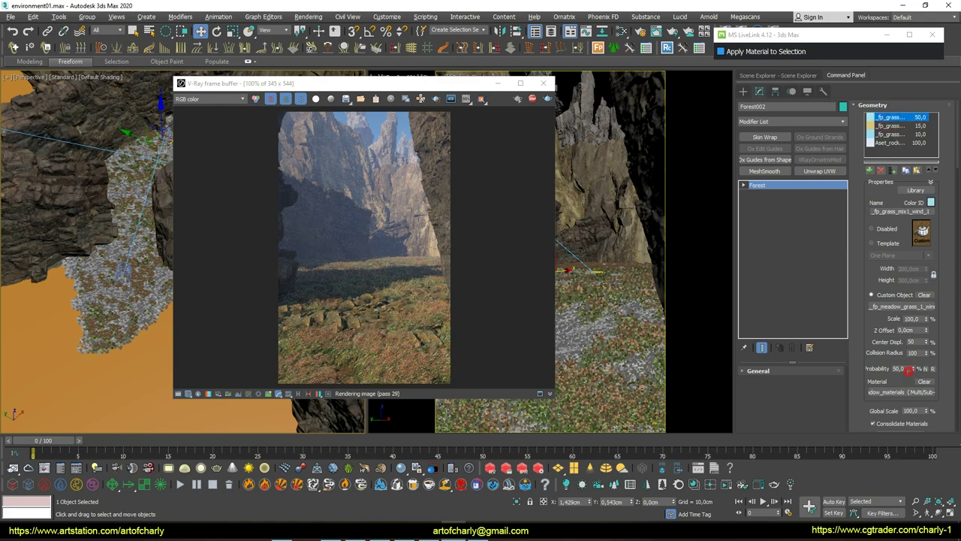
type("20")
key("Return")
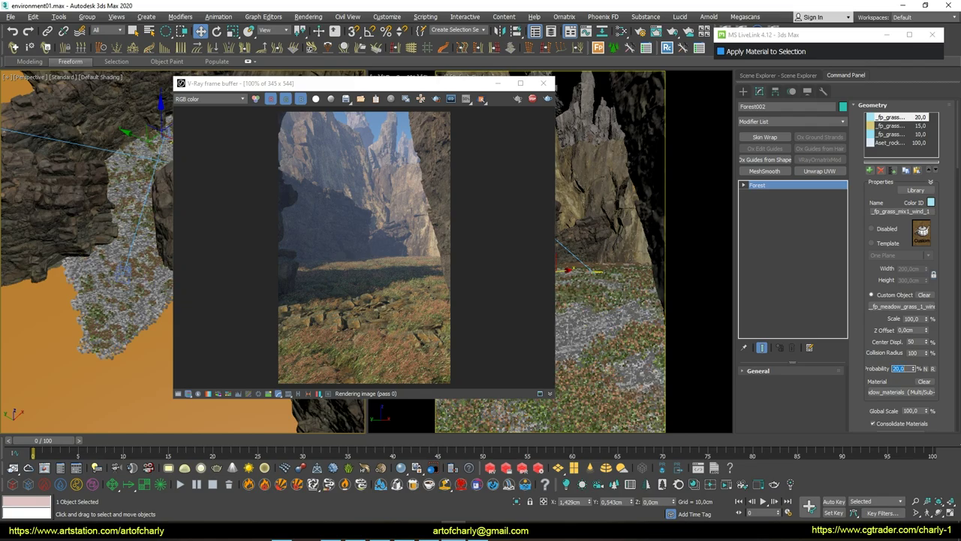